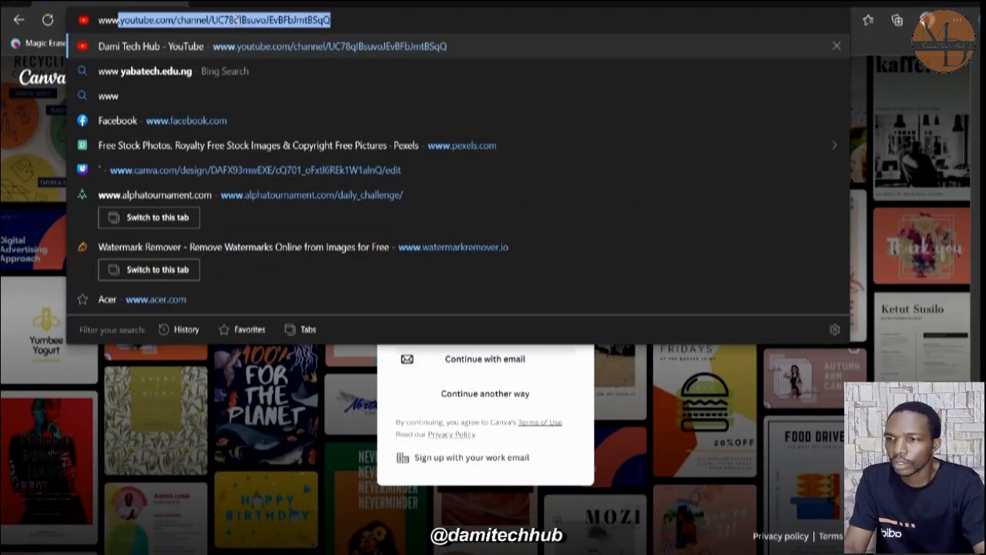
{"action": "type", "text": ".canva"}
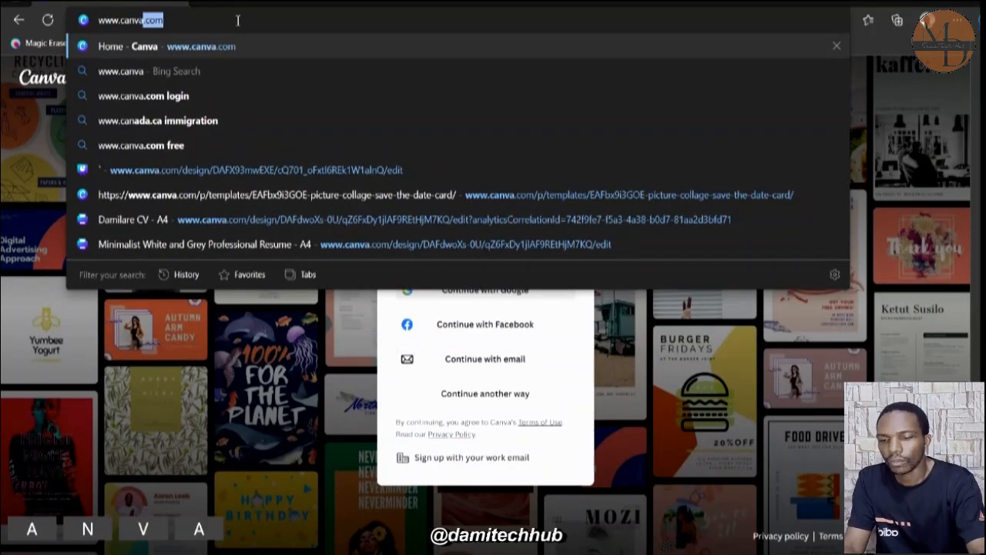
{"action": "key", "text": "Return"}
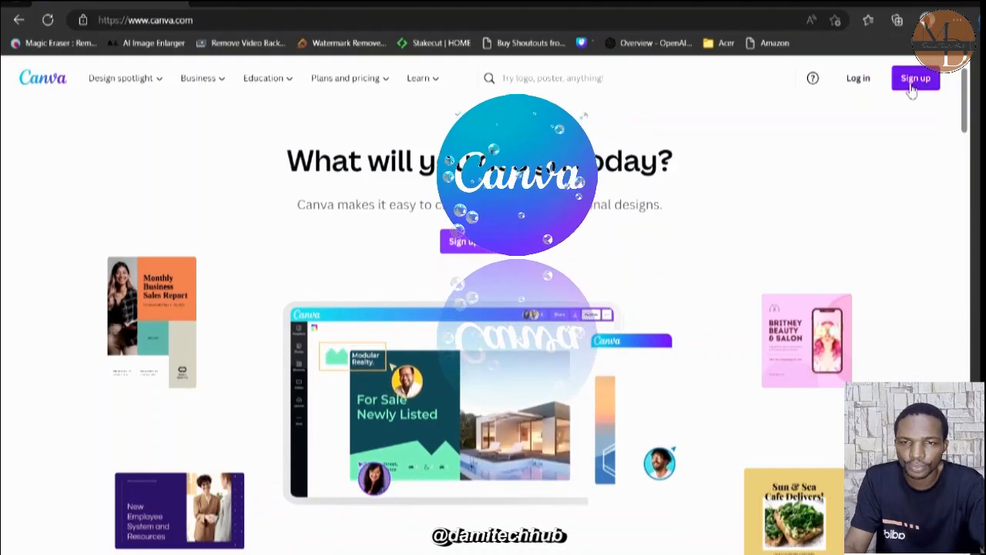
Log in with the email option, using the saved email address and the prefilled account password.
{"action": "left_click", "coordinate": [859, 80]}
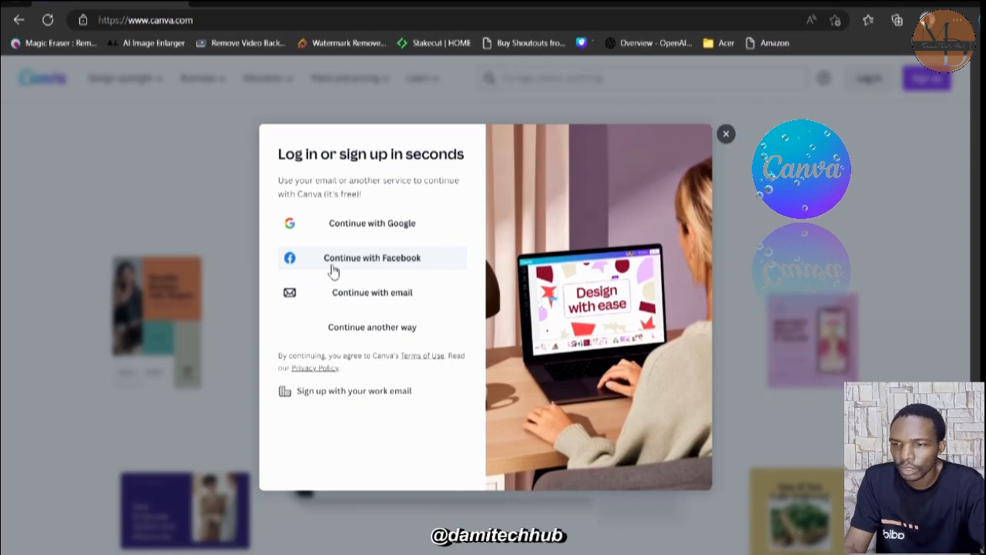
{"action": "left_click", "coordinate": [393, 299]}
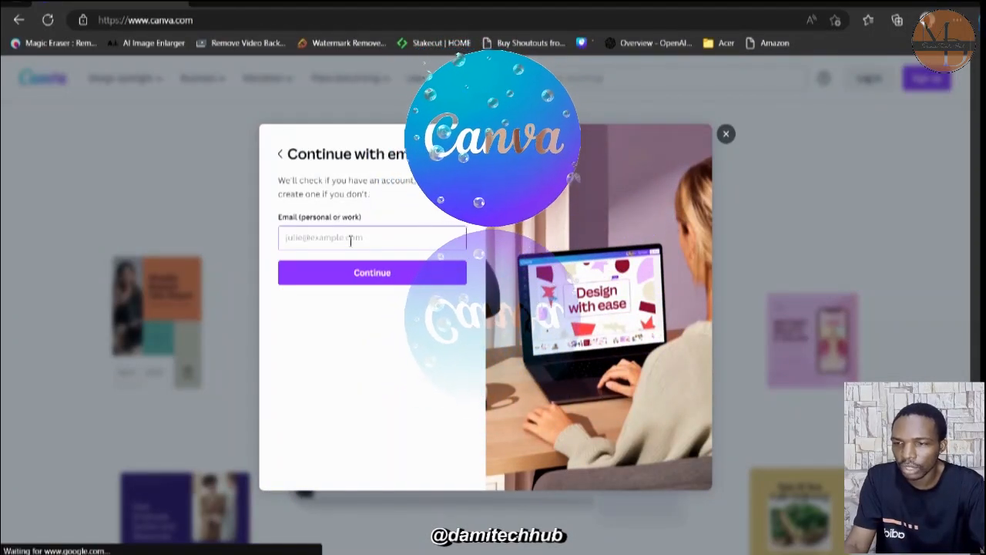
{"action": "type", "text": "da"}
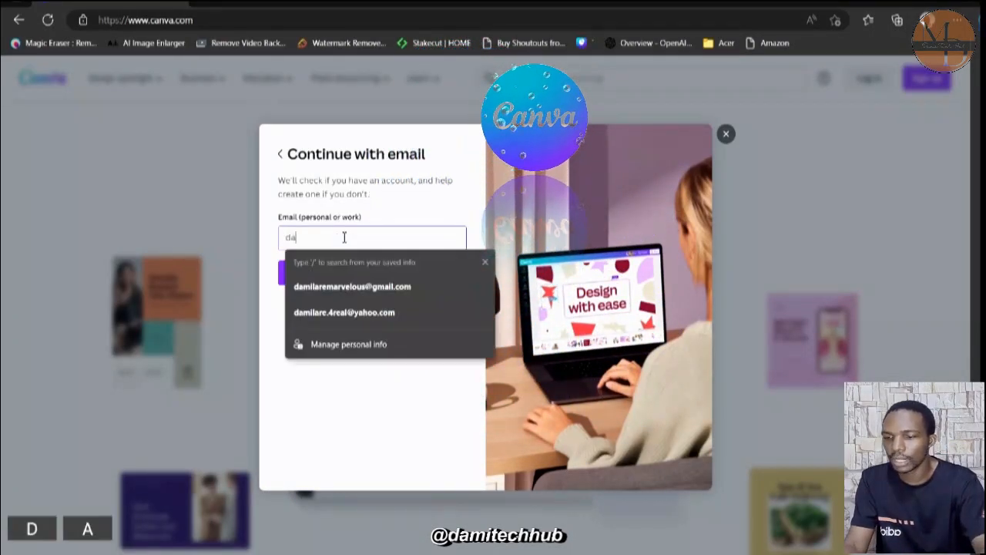
{"action": "left_click", "coordinate": [354, 287]}
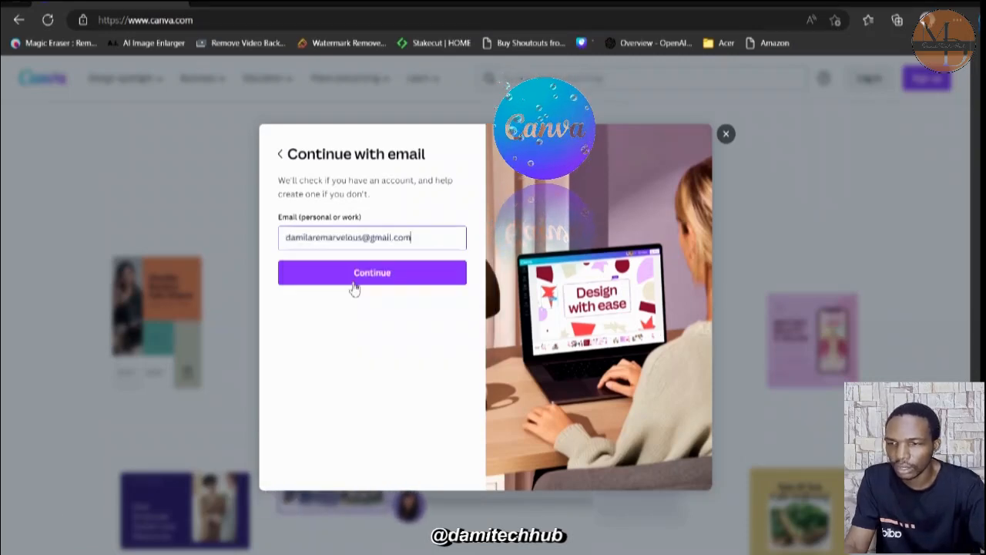
{"action": "left_click", "coordinate": [347, 280]}
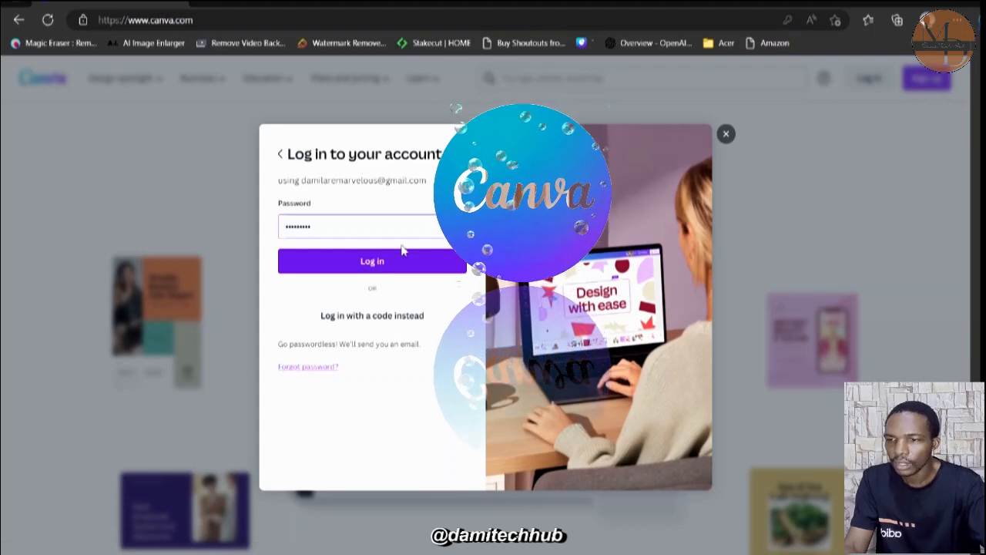
{"action": "left_click", "coordinate": [373, 262]}
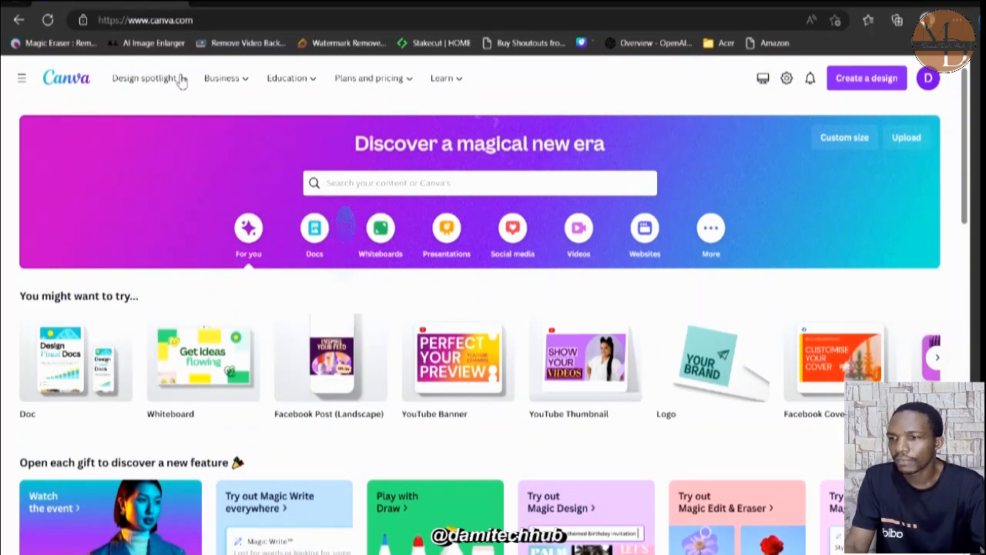
Examine the main menu's entries and the Design spotlight, Business, Education, Plans and pricing, and Learn options on the home page.
{"action": "left_click", "coordinate": [23, 85]}
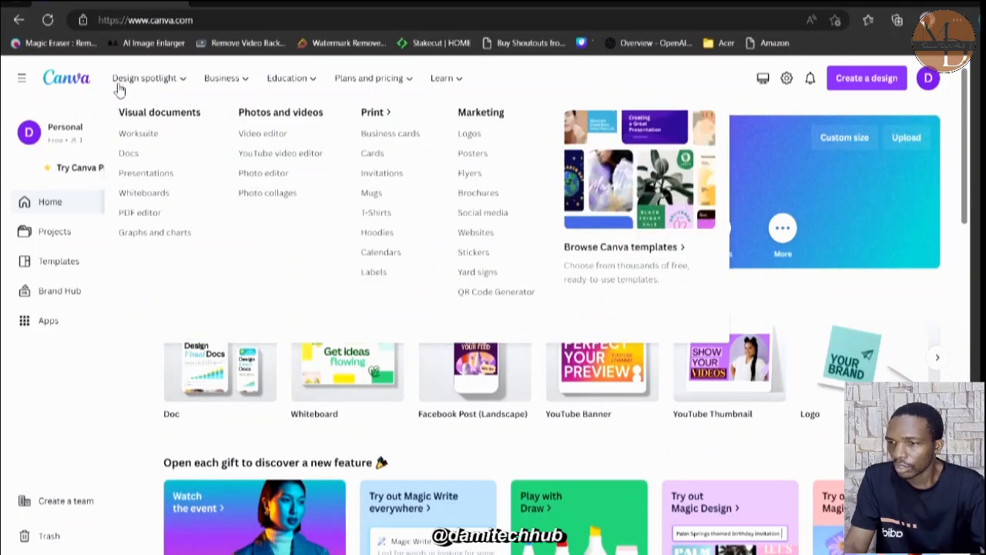
{"action": "left_click", "coordinate": [23, 79]}
{"action": "mouse_move", "coordinate": [146, 90]}
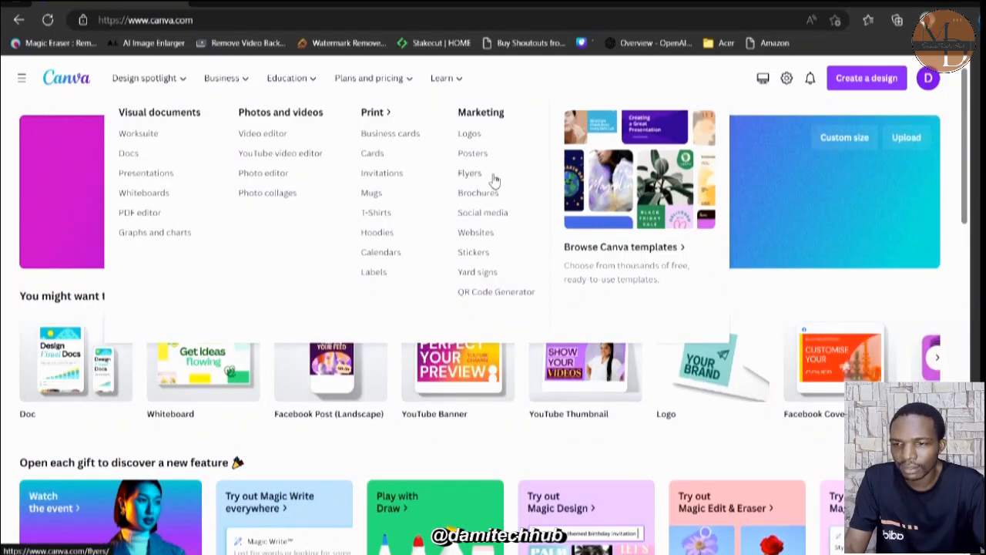
{"action": "mouse_move", "coordinate": [231, 92]}
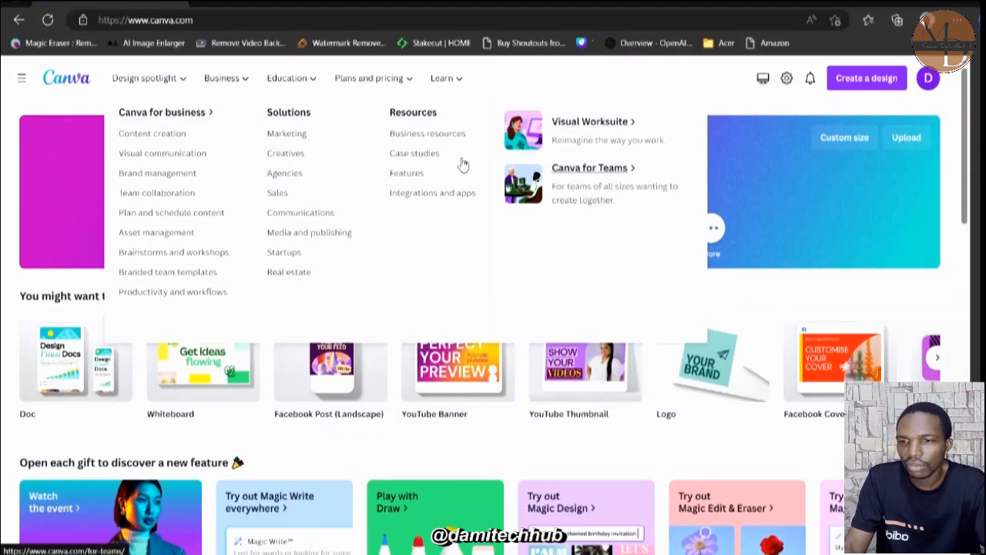
{"action": "mouse_move", "coordinate": [298, 93]}
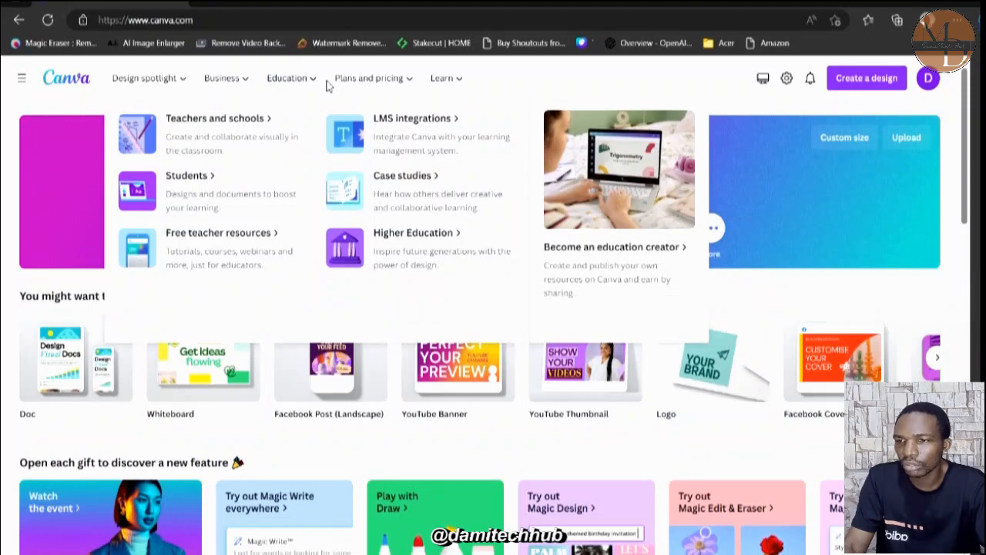
{"action": "mouse_move", "coordinate": [359, 81]}
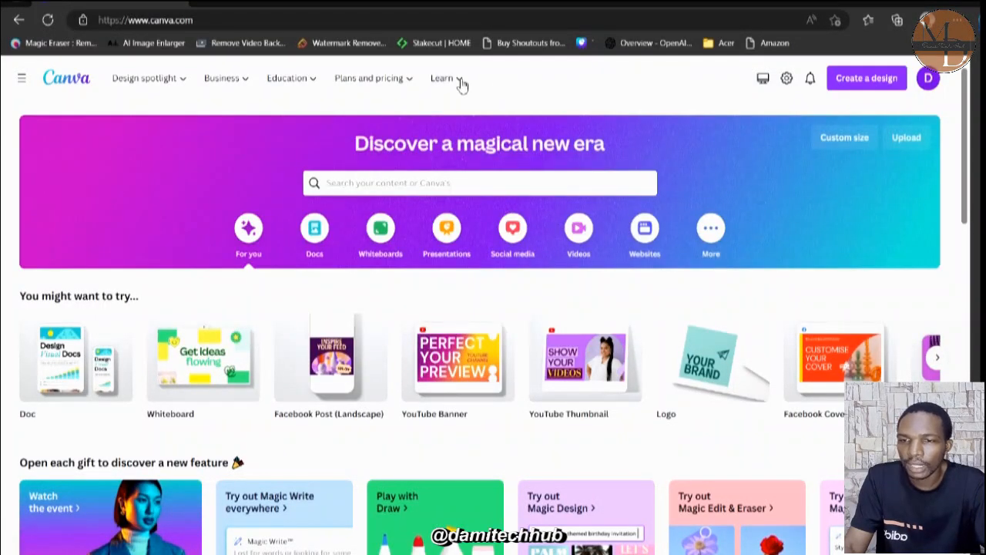
{"action": "mouse_move", "coordinate": [460, 83]}
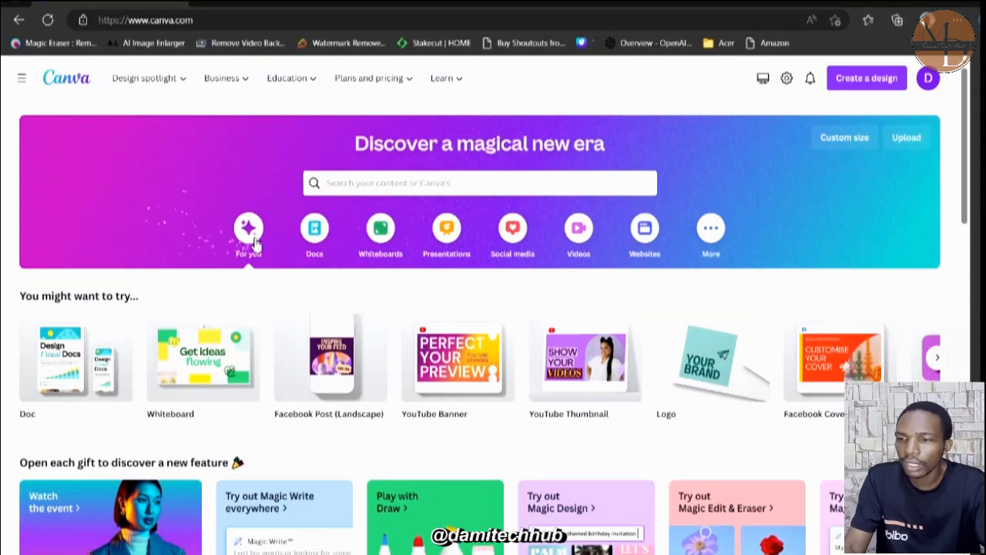
Show the Docs category and look through its document types and templates.
{"action": "left_click", "coordinate": [316, 231]}
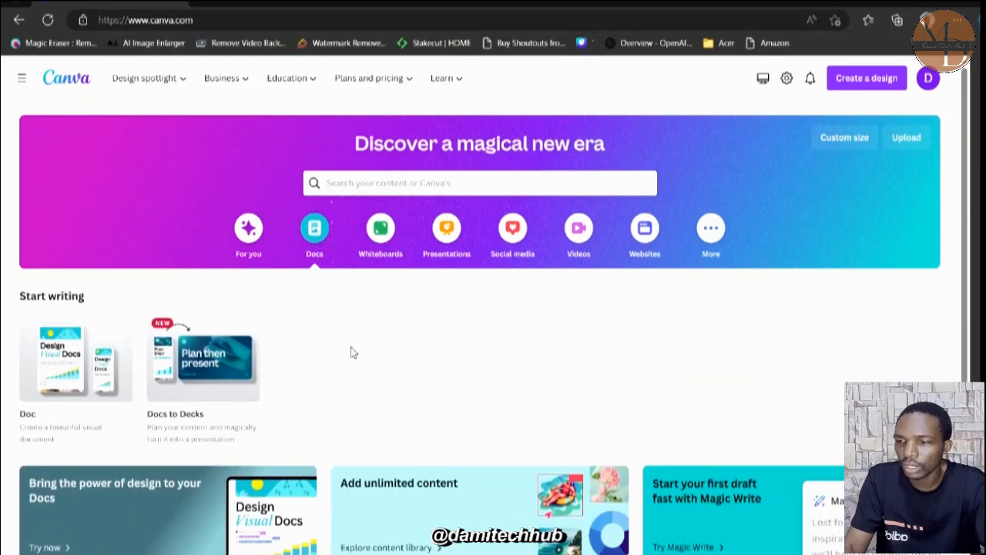
{"action": "scroll", "coordinate": [350, 352], "scroll_direction": "down", "scroll_amount": 1}
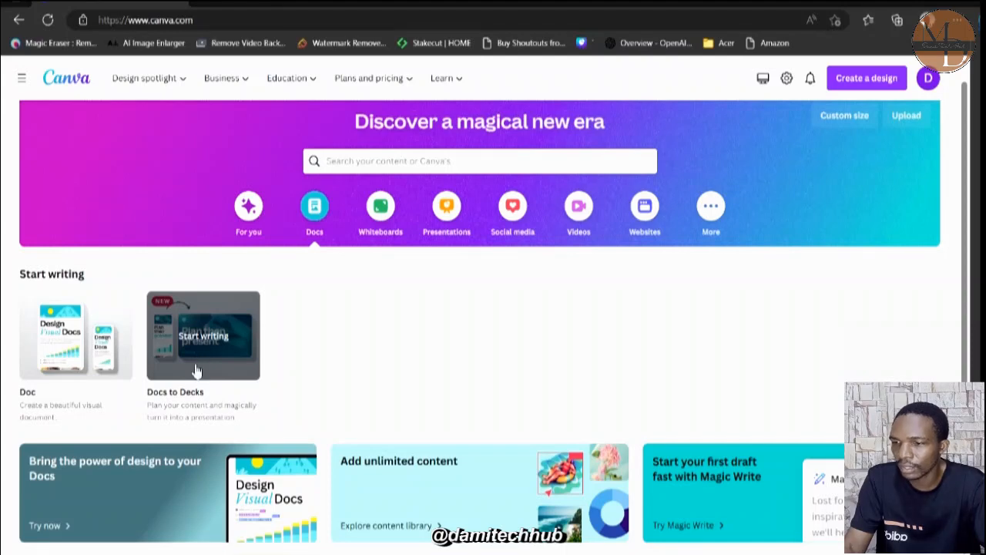
{"action": "scroll", "coordinate": [366, 449], "scroll_direction": "down", "scroll_amount": 3}
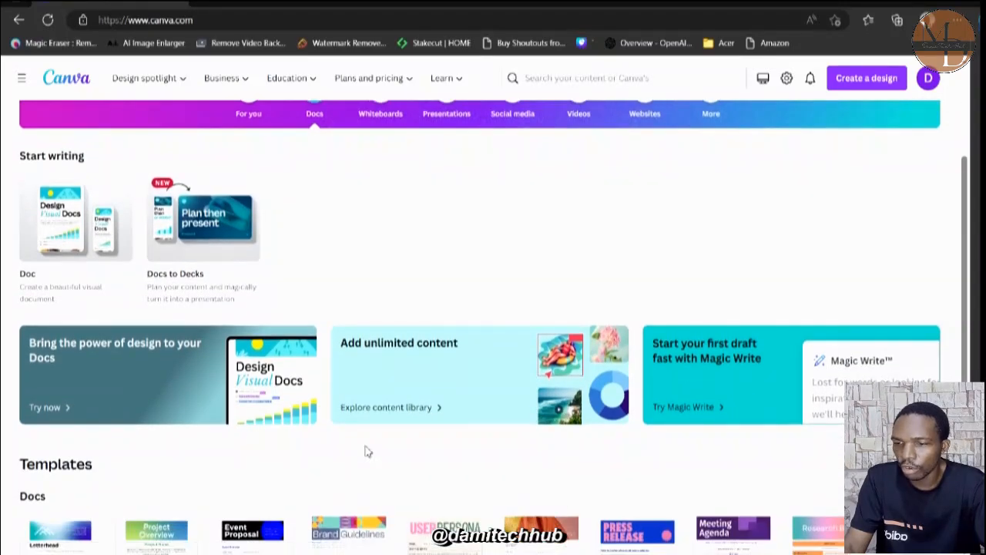
{"action": "scroll", "coordinate": [368, 449], "scroll_direction": "down", "scroll_amount": 1}
{"action": "scroll", "coordinate": [368, 449], "scroll_direction": "up", "scroll_amount": 1}
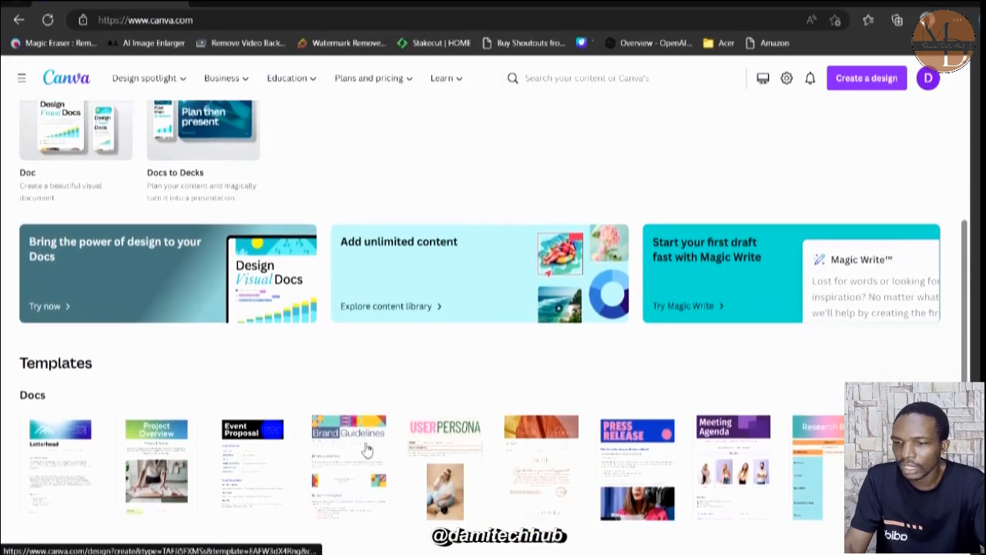
{"action": "scroll", "coordinate": [368, 450], "scroll_direction": "up", "scroll_amount": 4}
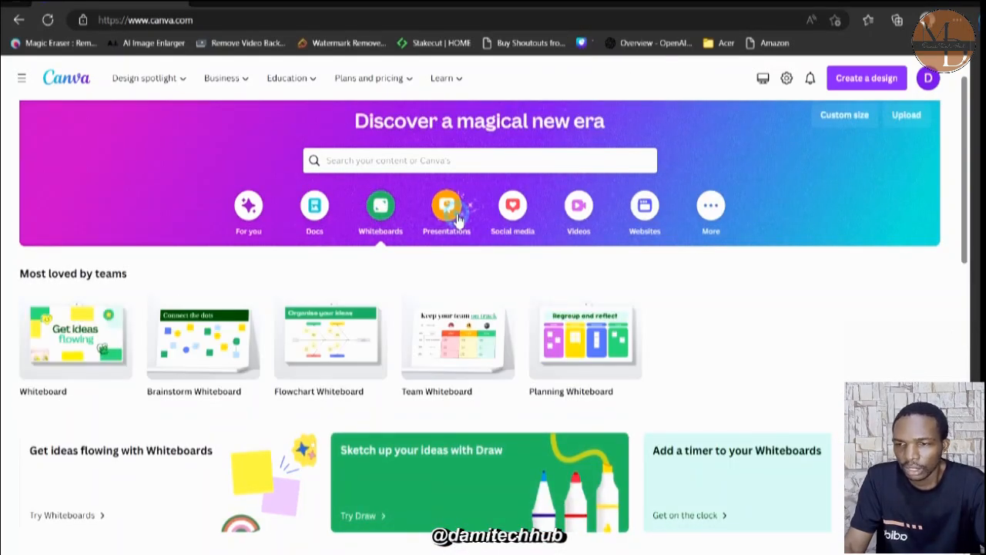
Look through the Presentations, Social media, Videos and Websites categories, including the website design types and templates.
{"action": "left_click", "coordinate": [458, 208]}
{"action": "left_click", "coordinate": [525, 224]}
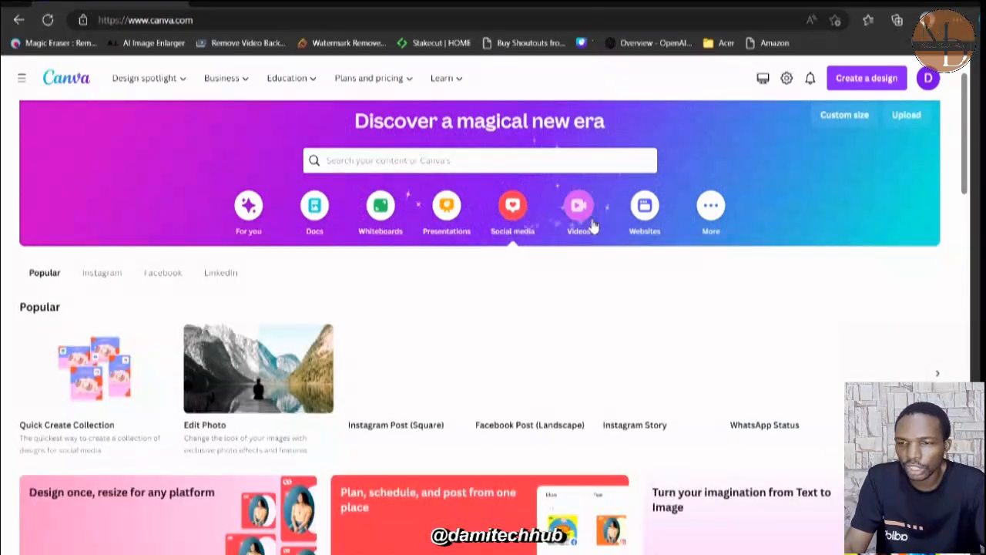
{"action": "left_click", "coordinate": [592, 224]}
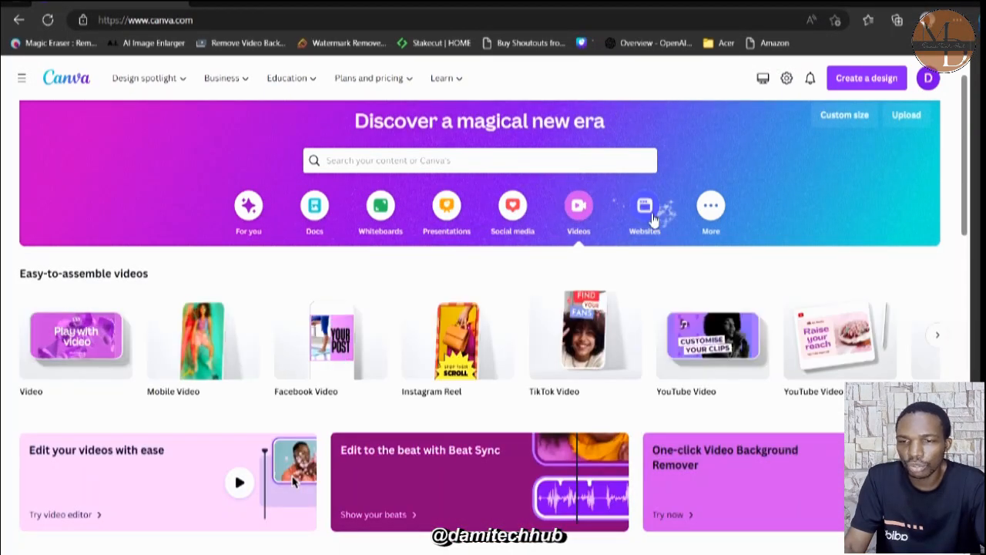
{"action": "left_click", "coordinate": [653, 220]}
{"action": "scroll", "coordinate": [637, 362], "scroll_direction": "down", "scroll_amount": 2}
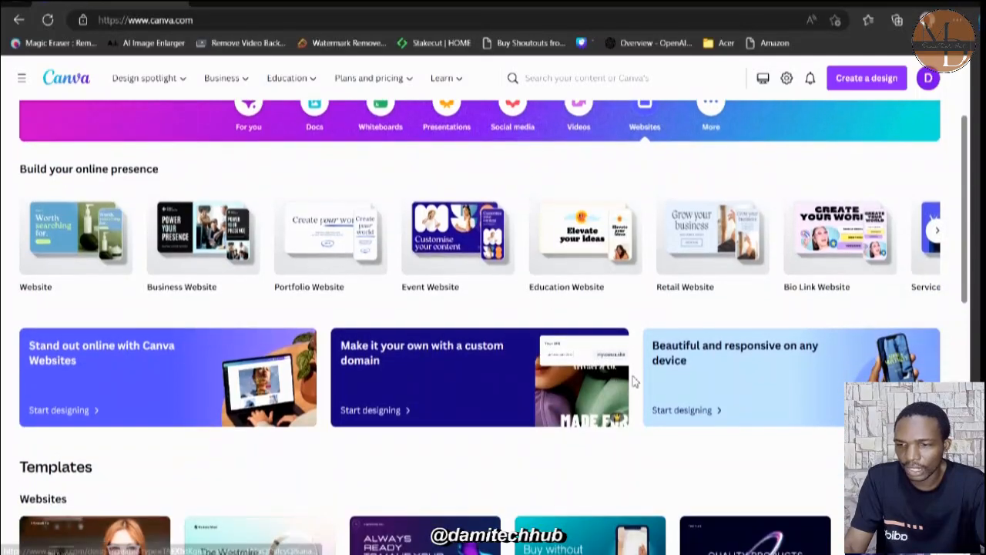
{"action": "scroll", "coordinate": [634, 380], "scroll_direction": "down", "scroll_amount": 1}
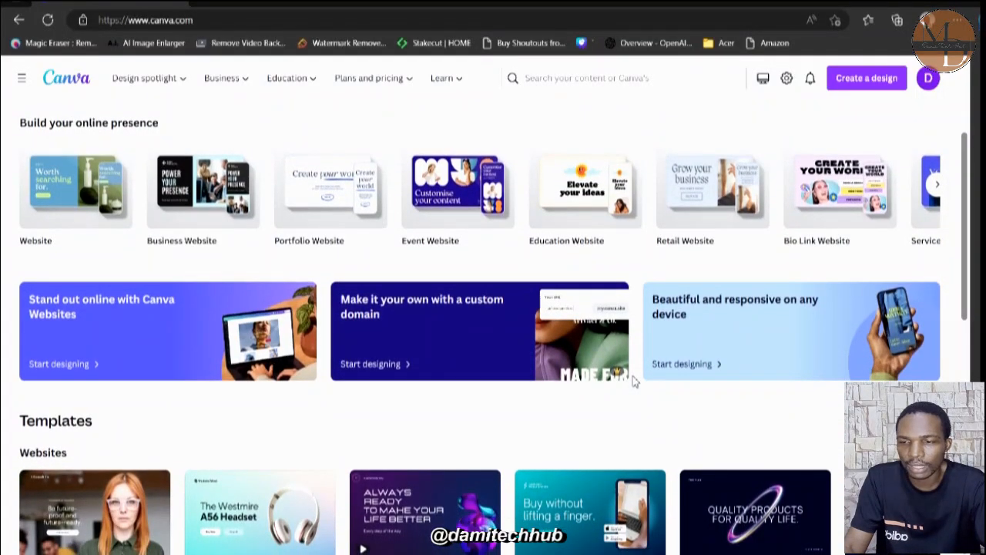
{"action": "scroll", "coordinate": [631, 346], "scroll_direction": "up", "scroll_amount": 3}
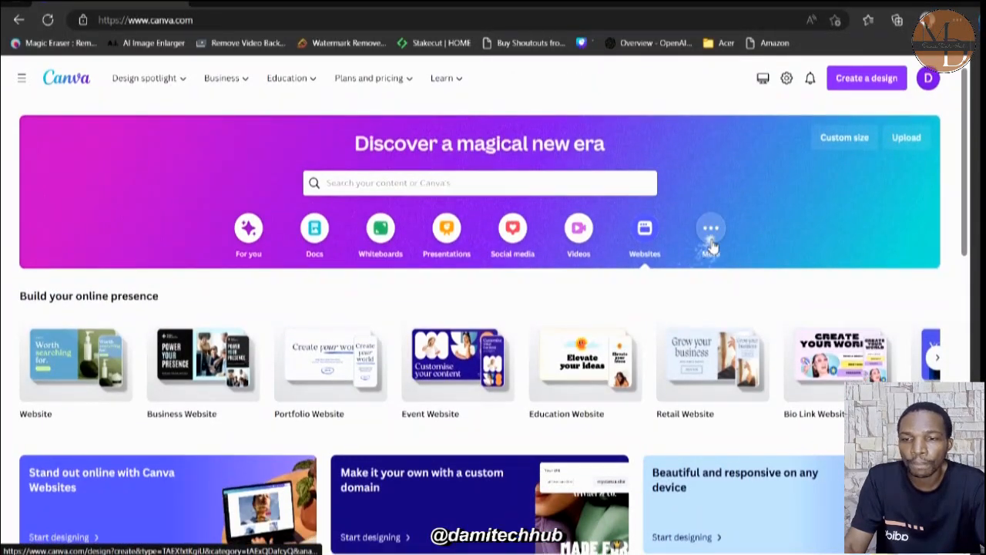
Show the More category and look through its additional design types, infographic templates and photo collage templates.
{"action": "left_click", "coordinate": [711, 244]}
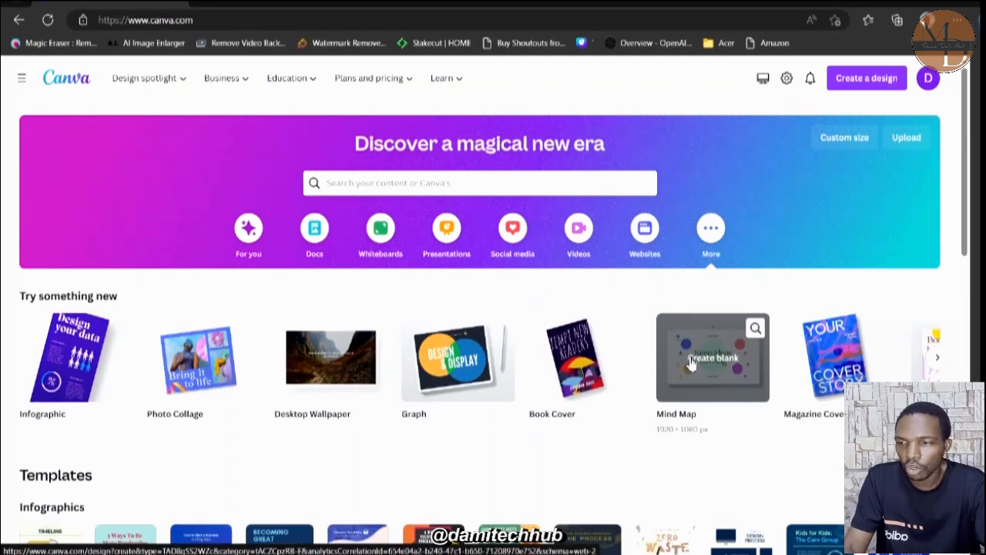
{"action": "scroll", "coordinate": [557, 445], "scroll_direction": "down", "scroll_amount": 1}
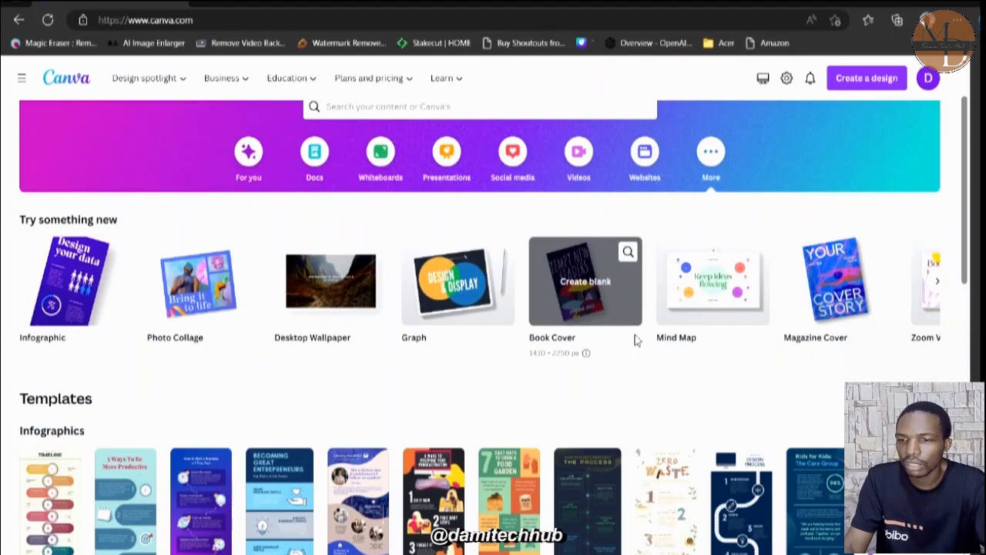
{"action": "scroll", "coordinate": [690, 458], "scroll_direction": "down", "scroll_amount": 3}
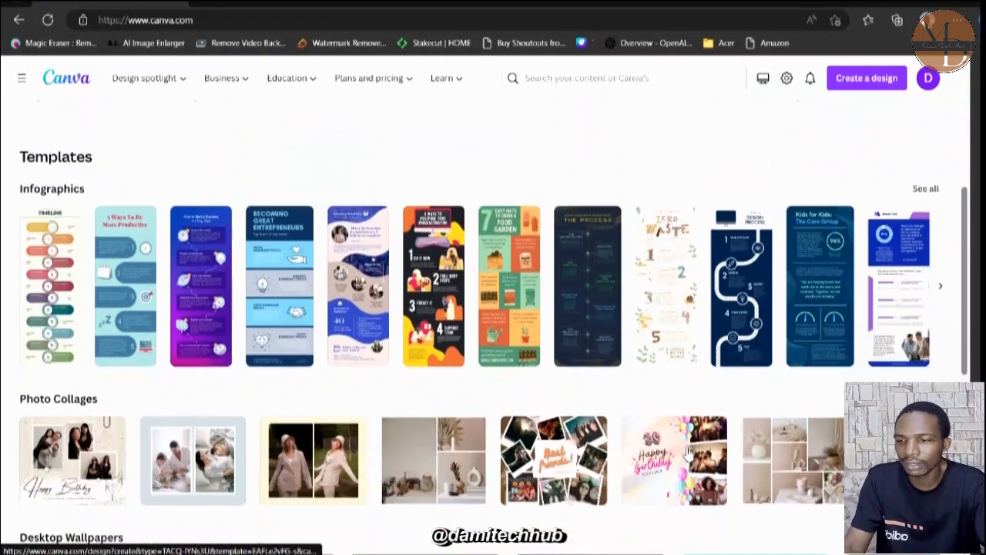
{"action": "scroll", "coordinate": [675, 446], "scroll_direction": "up", "scroll_amount": 4}
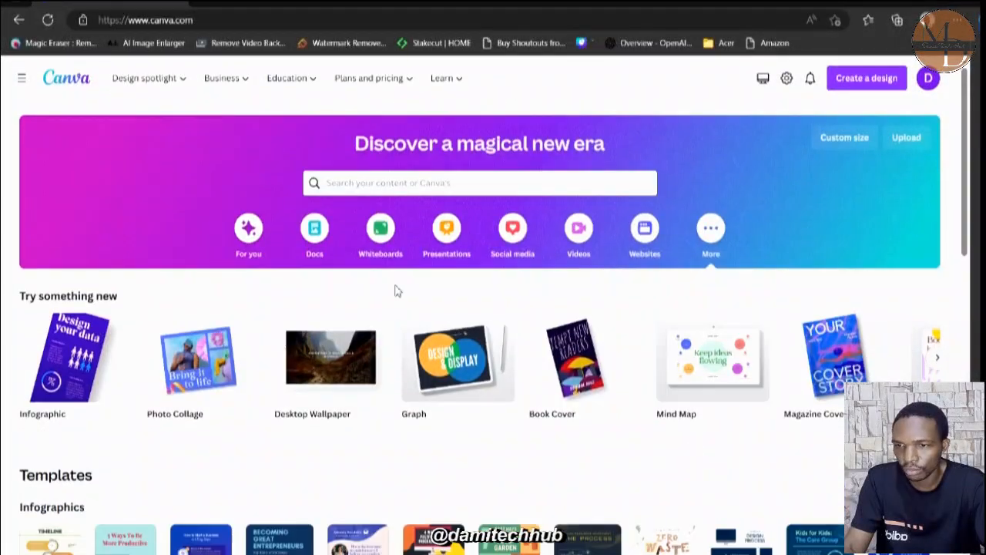
{"action": "left_click", "coordinate": [721, 235]}
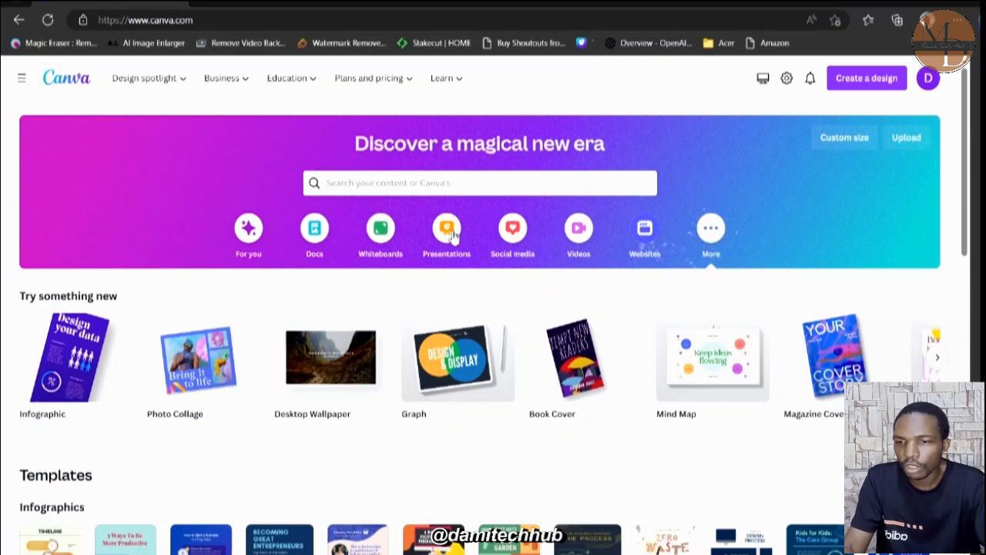
Return to the For you home page and look through the suggested design types under "You might want to try".
{"action": "left_click", "coordinate": [18, 20]}
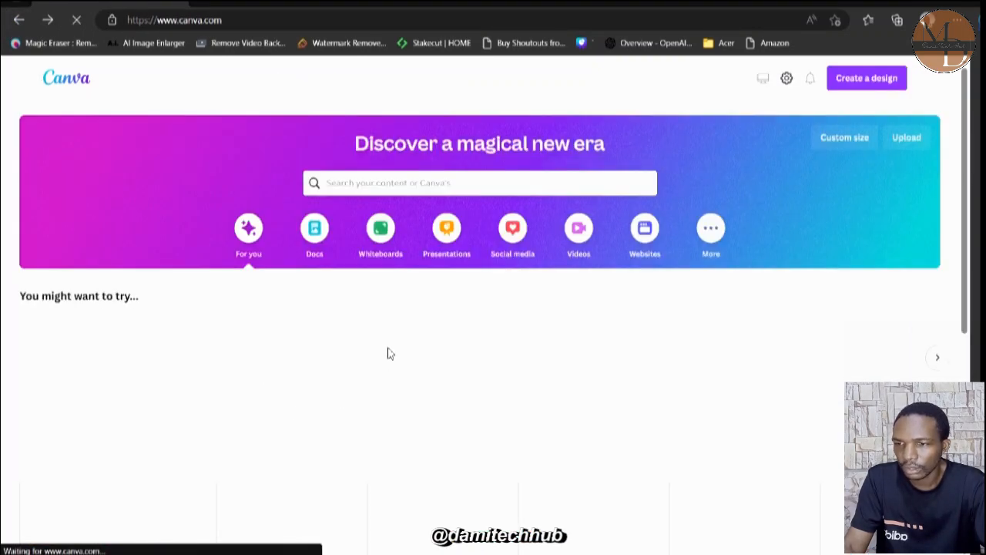
{"action": "scroll", "coordinate": [387, 353], "scroll_direction": "down", "scroll_amount": 2}
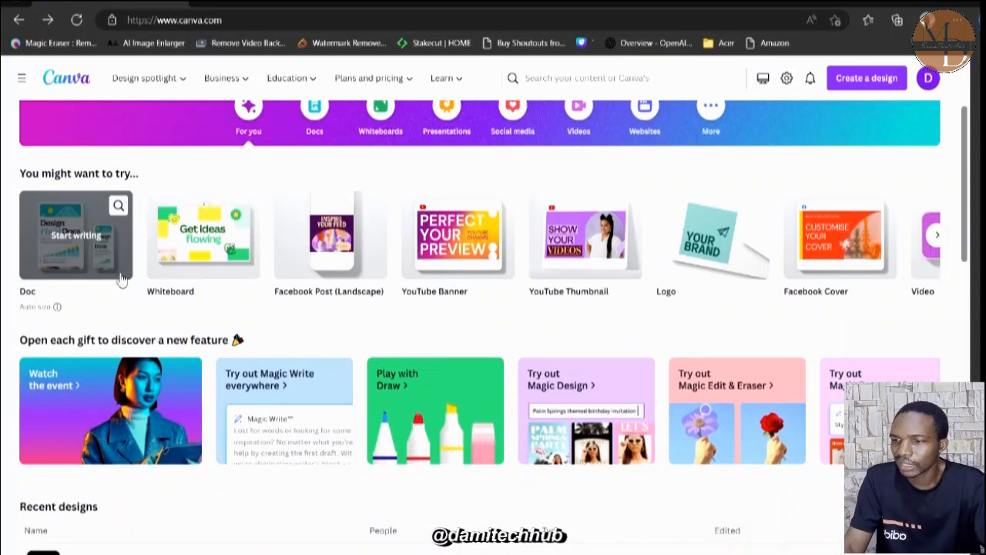
{"action": "scroll", "coordinate": [332, 255], "scroll_direction": "right", "scroll_amount": 5}
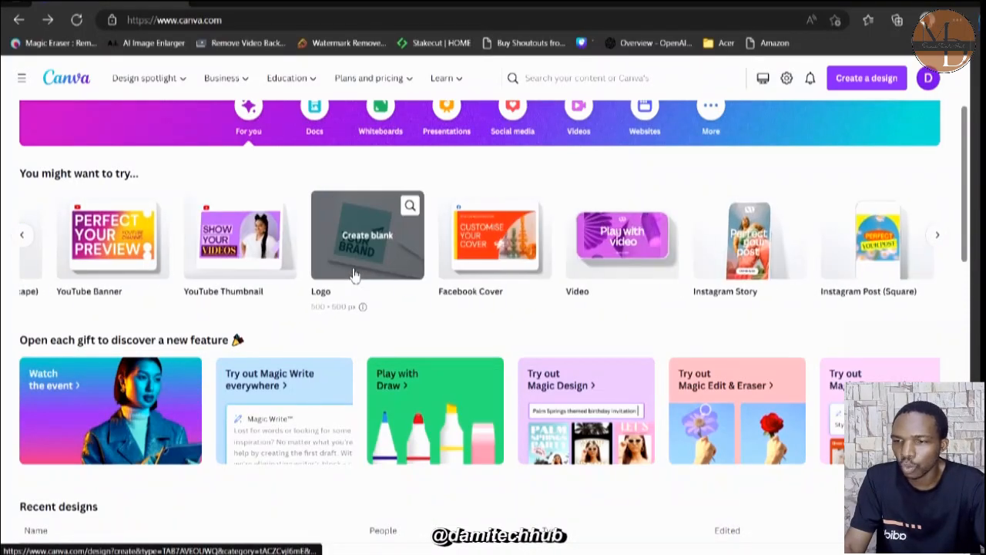
{"action": "scroll", "coordinate": [354, 275], "scroll_direction": "right", "scroll_amount": 10}
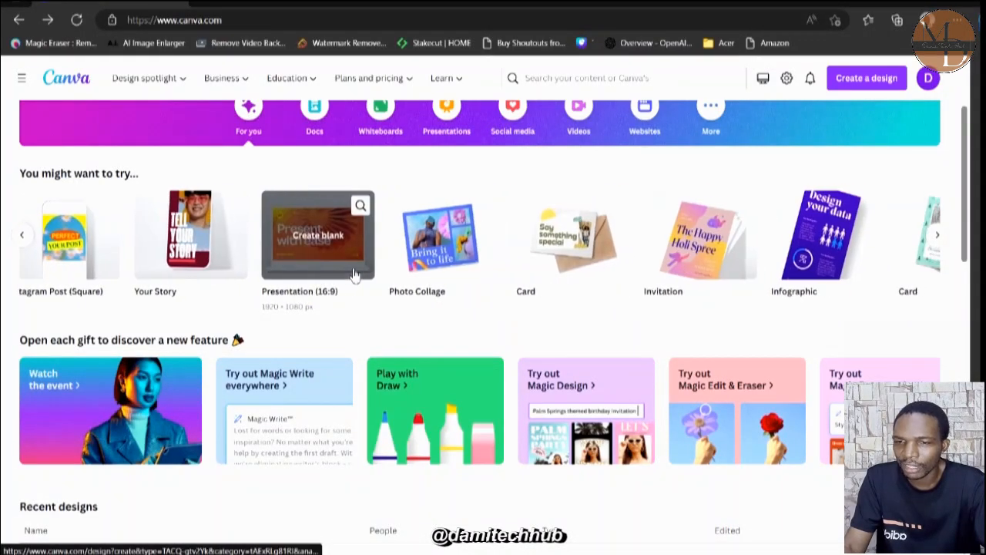
{"action": "scroll", "coordinate": [354, 275], "scroll_direction": "right", "scroll_amount": 4}
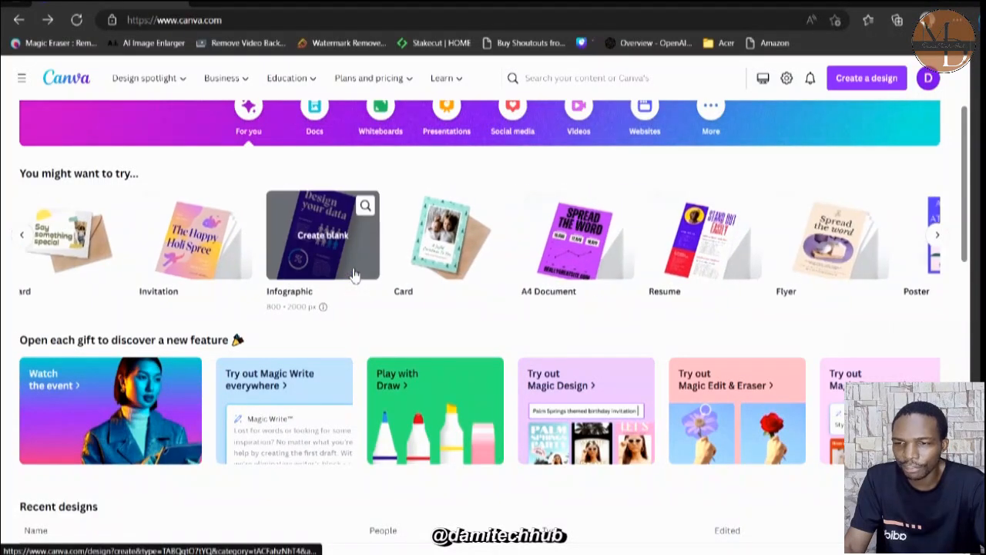
{"action": "scroll", "coordinate": [355, 275], "scroll_direction": "right", "scroll_amount": 6}
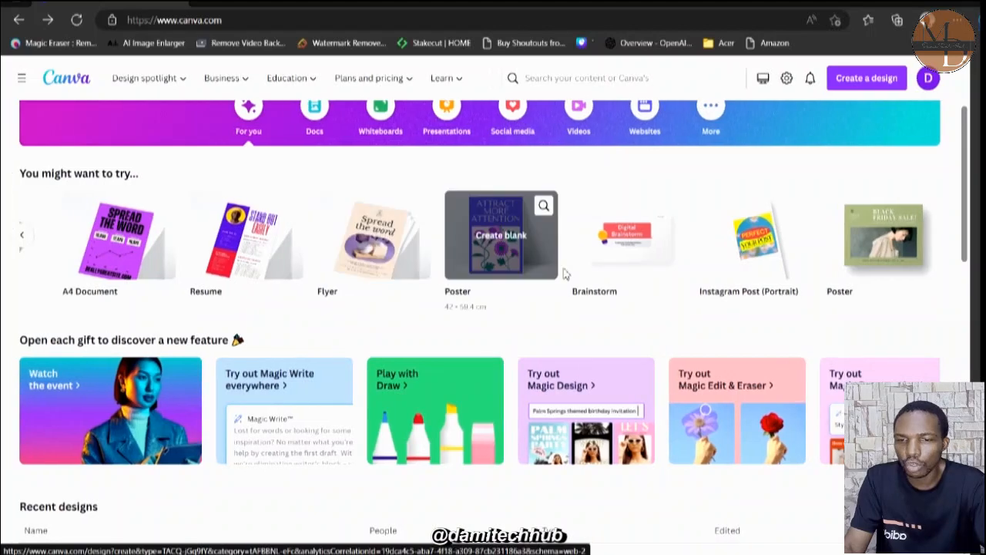
Open the Magic Write feature from the new feature cards and try it out in a new document.
{"action": "scroll", "coordinate": [576, 270], "scroll_direction": "down", "scroll_amount": 2}
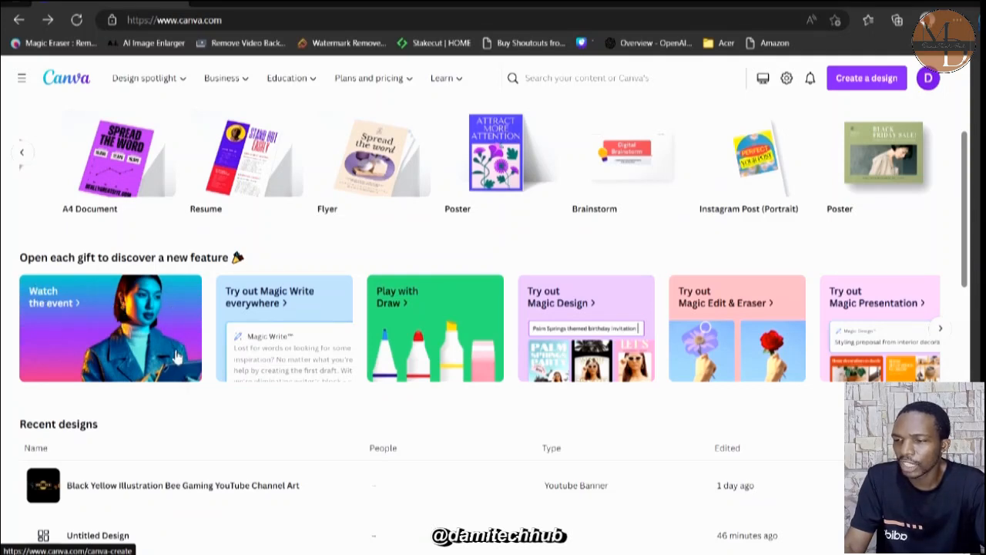
{"action": "left_click", "coordinate": [291, 353]}
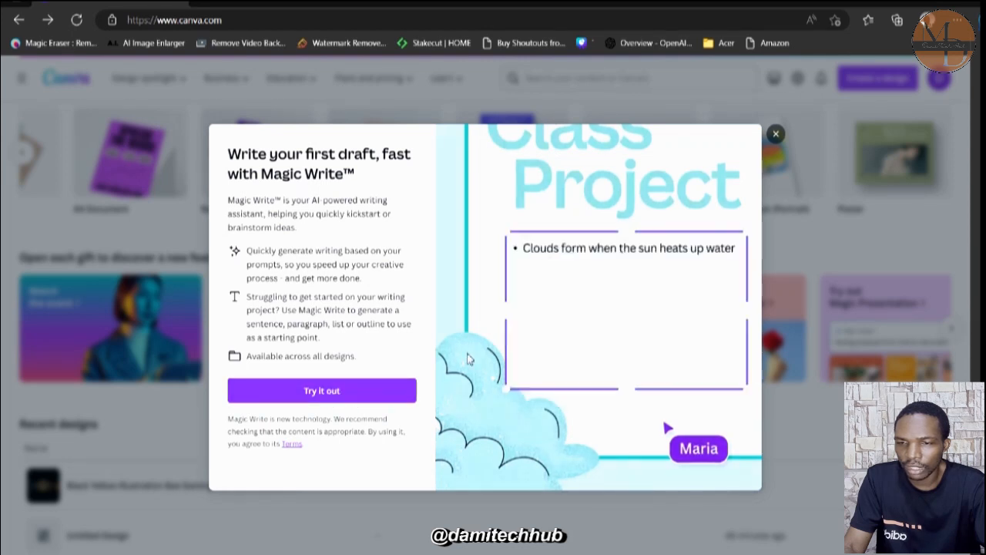
{"action": "left_click", "coordinate": [333, 393]}
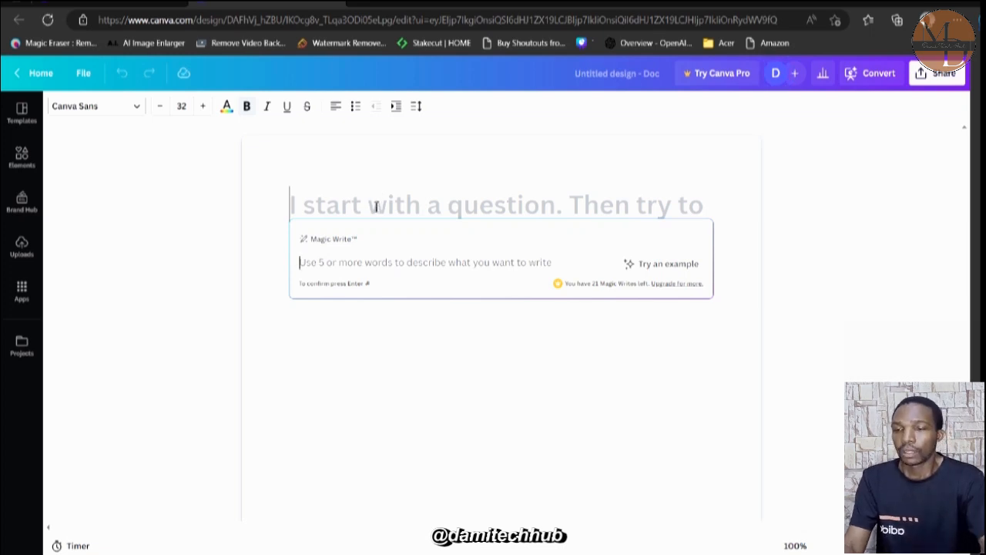
Generate text in the document with Magic Write from the prompt "write about cats".
{"action": "type", "text": "wr"}
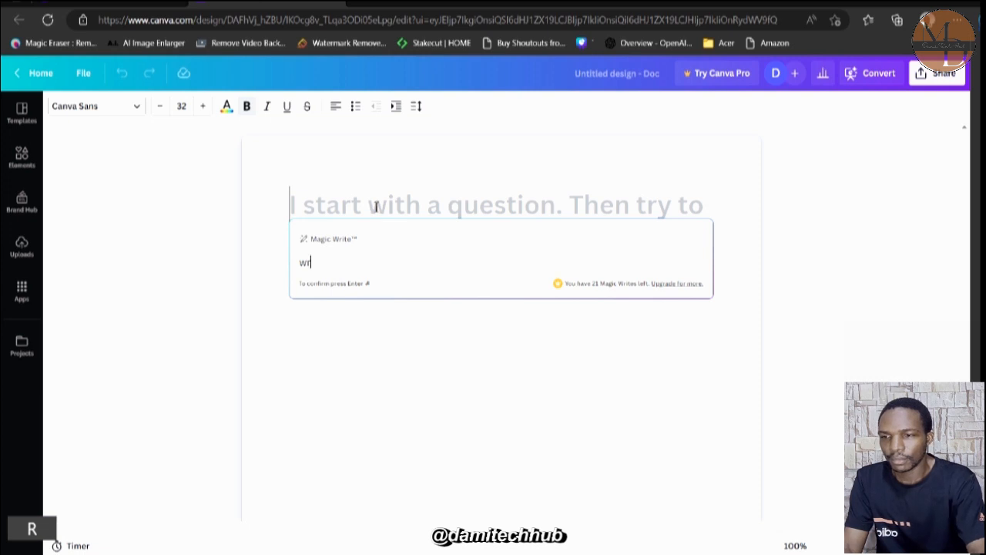
{"action": "type", "text": "it"}
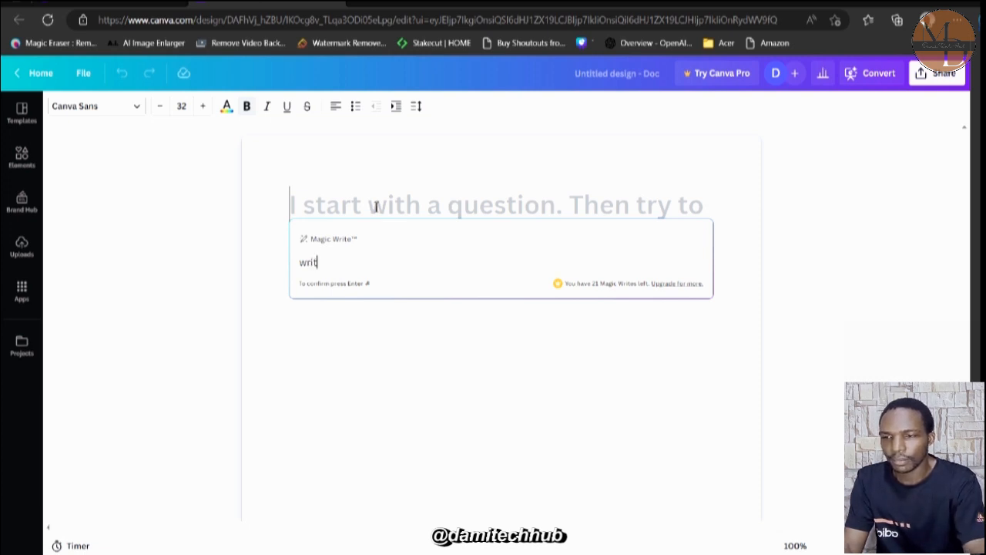
{"action": "type", "text": "e about"}
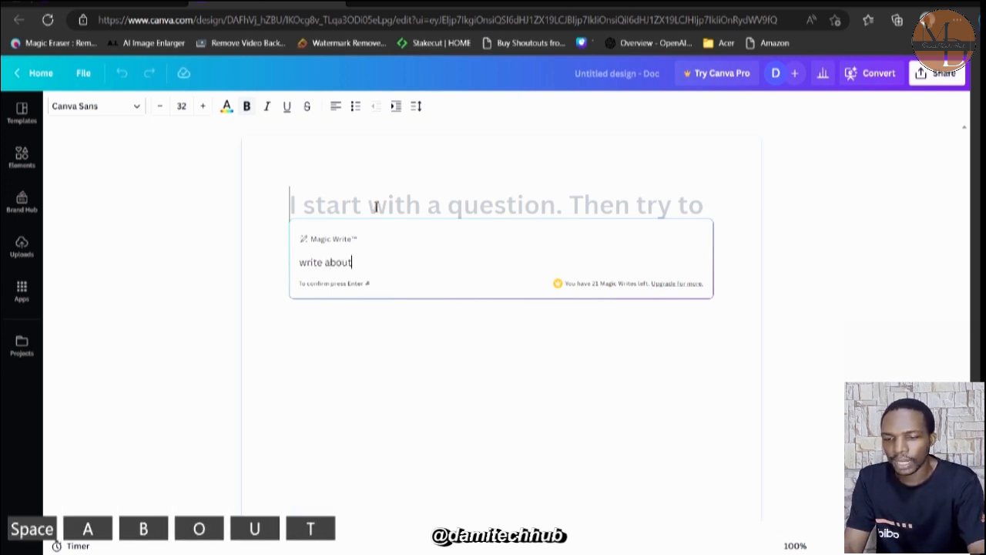
{"action": "type", "text": " cats"}
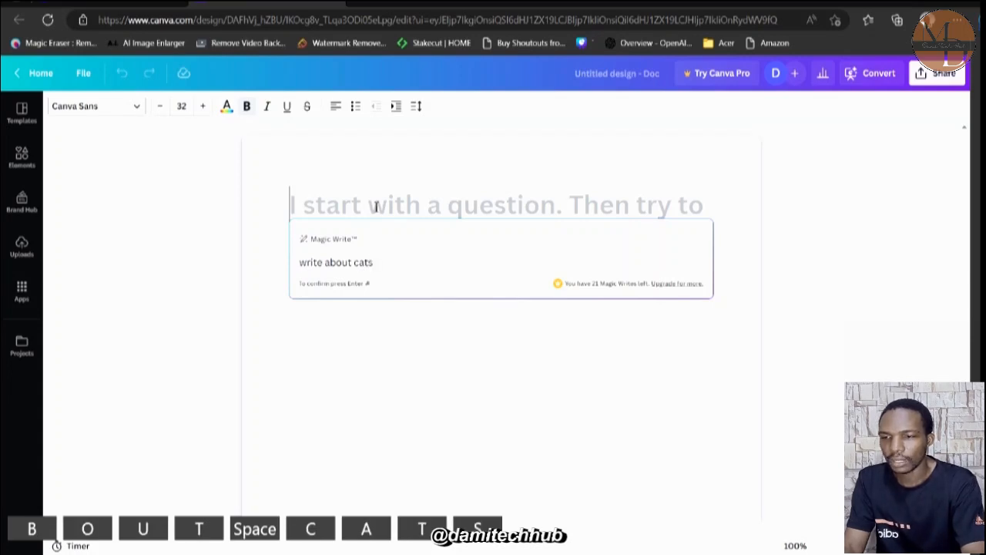
{"action": "key", "text": "Return"}
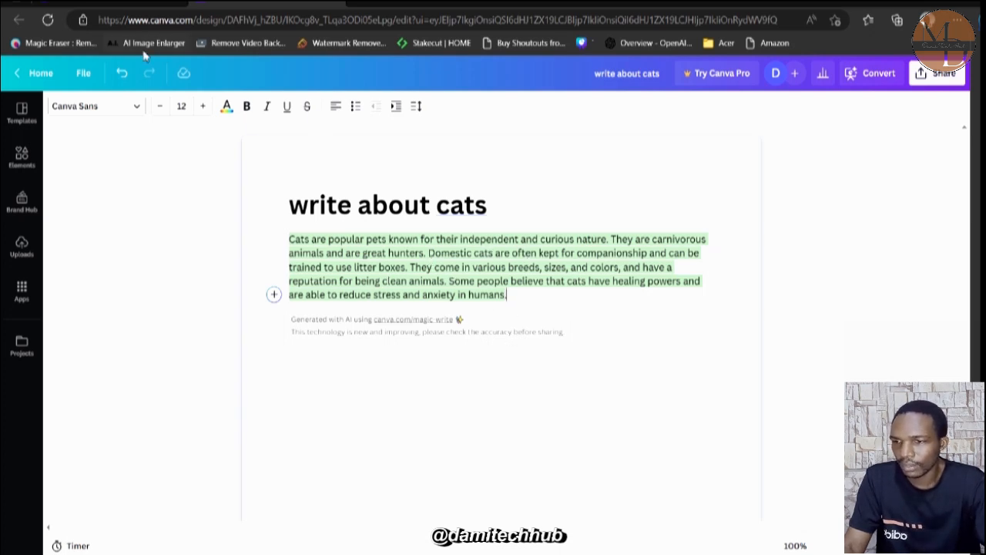
Return to the home page, view the introduction of the Play with Draw feature and close it.
{"action": "left_click", "coordinate": [95, 3]}
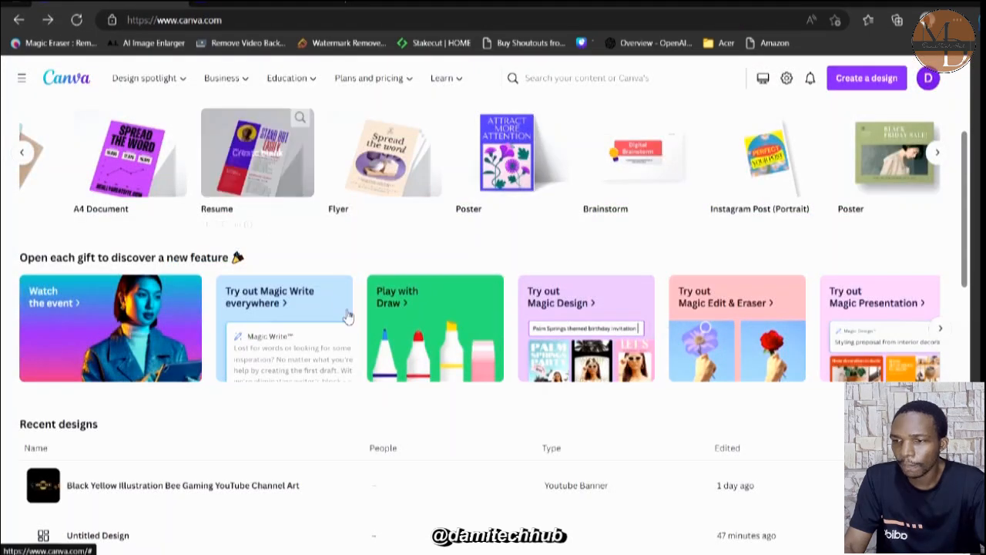
{"action": "left_click", "coordinate": [427, 313]}
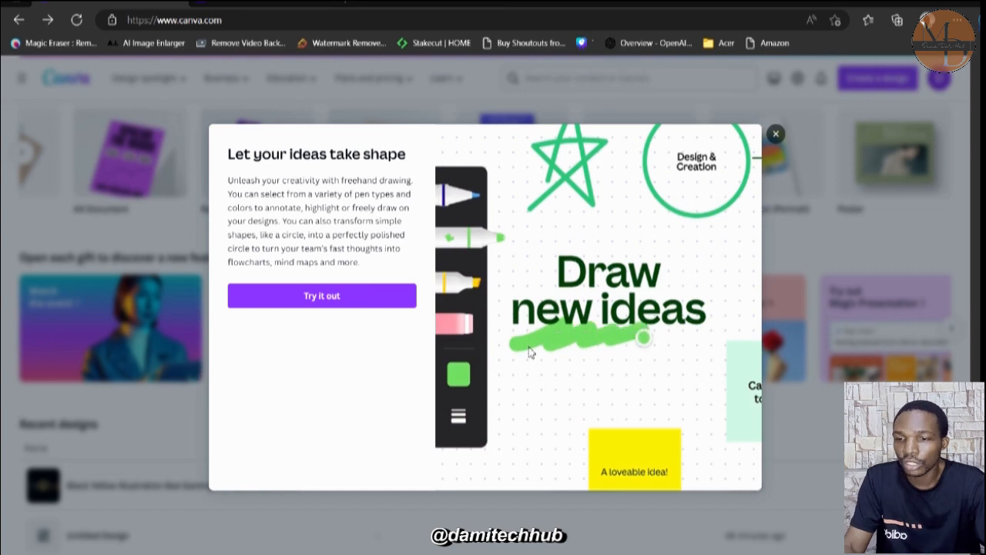
{"action": "left_click", "coordinate": [776, 136]}
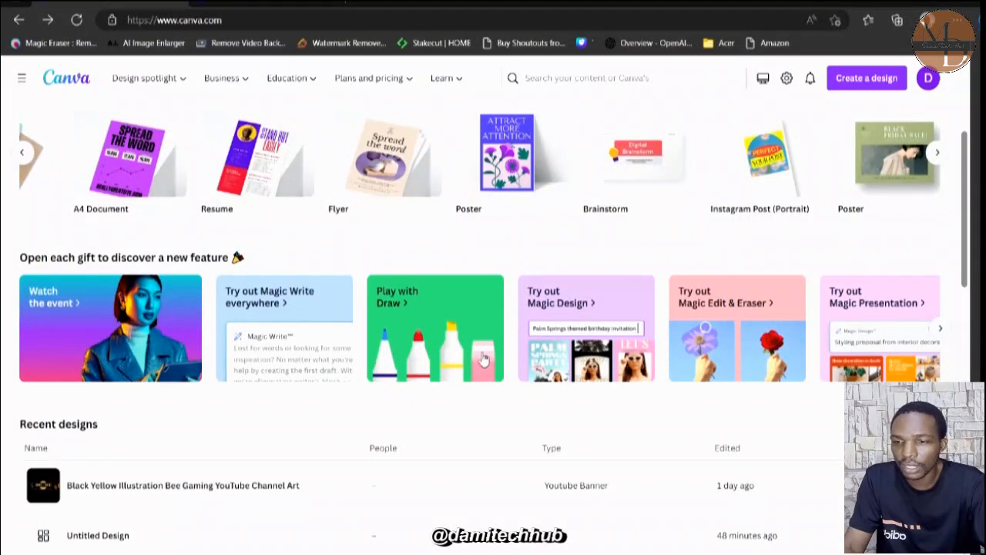
Look through the feature cards under "Open each gift to discover a new feature", from Magic Design to Text to Image.
{"action": "scroll", "coordinate": [578, 355], "scroll_direction": "right", "scroll_amount": 3}
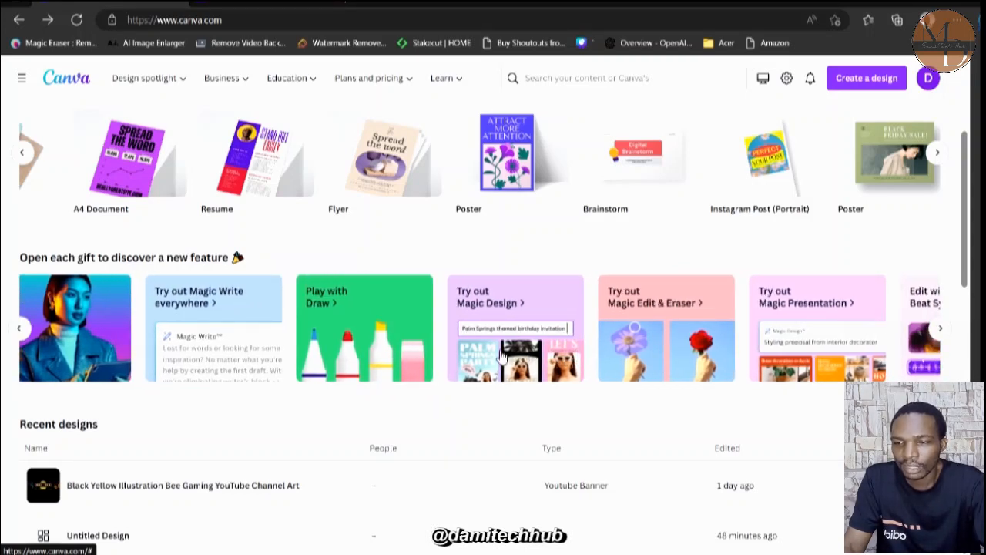
{"action": "scroll", "coordinate": [501, 356], "scroll_direction": "right", "scroll_amount": 2}
{"action": "scroll", "coordinate": [574, 352], "scroll_direction": "right", "scroll_amount": 2}
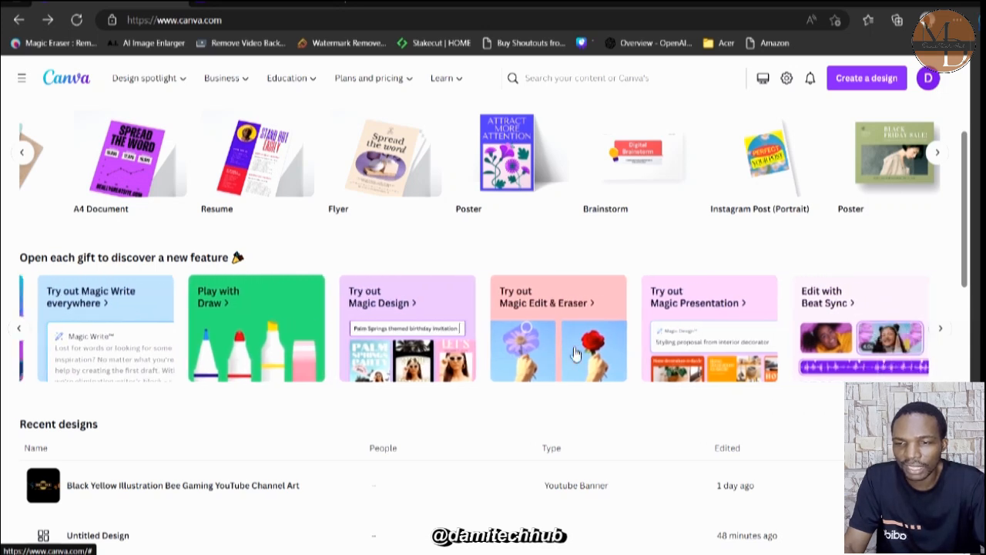
{"action": "scroll", "coordinate": [574, 352], "scroll_direction": "right", "scroll_amount": 1}
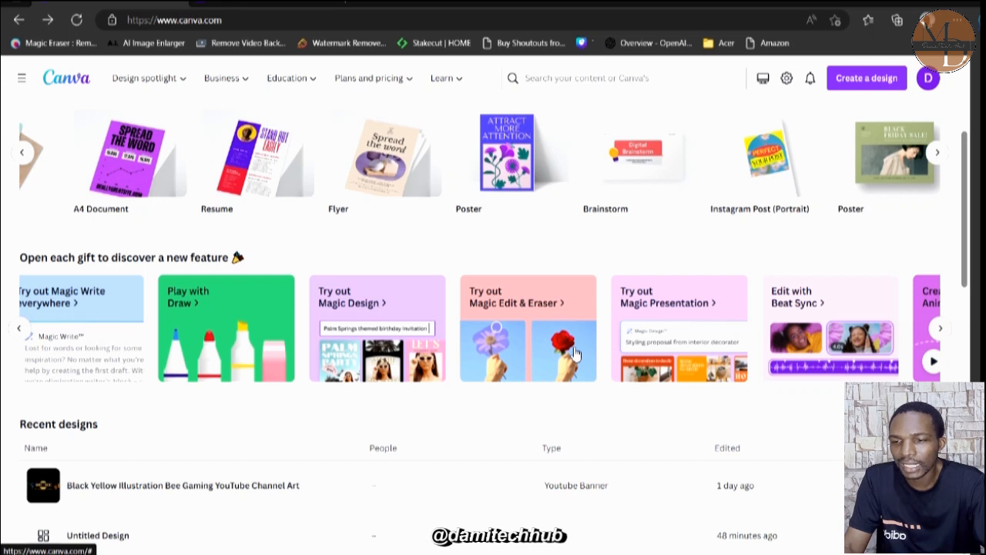
{"action": "scroll", "coordinate": [683, 364], "scroll_direction": "right", "scroll_amount": 6}
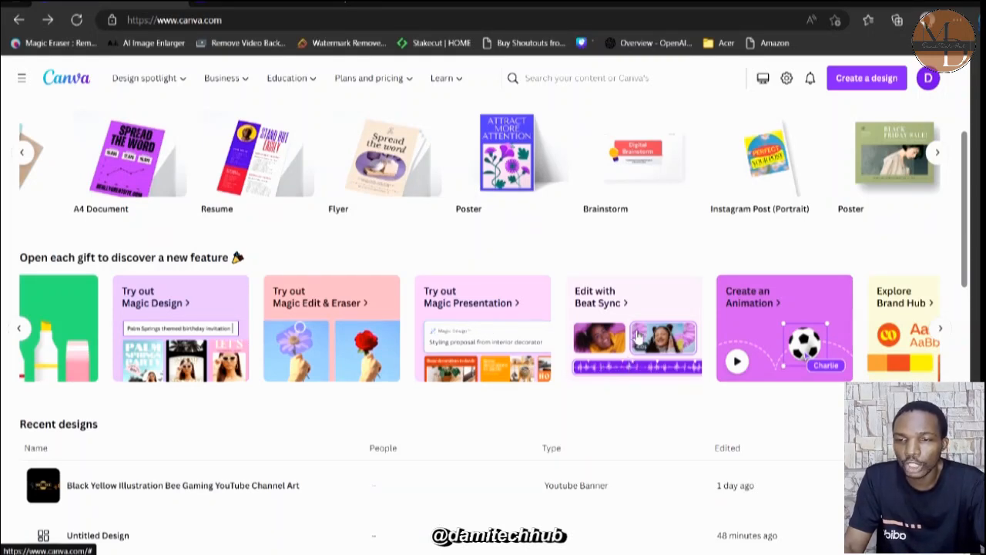
{"action": "scroll", "coordinate": [638, 339], "scroll_direction": "right", "scroll_amount": 1}
{"action": "scroll", "coordinate": [638, 339], "scroll_direction": "right", "scroll_amount": 2}
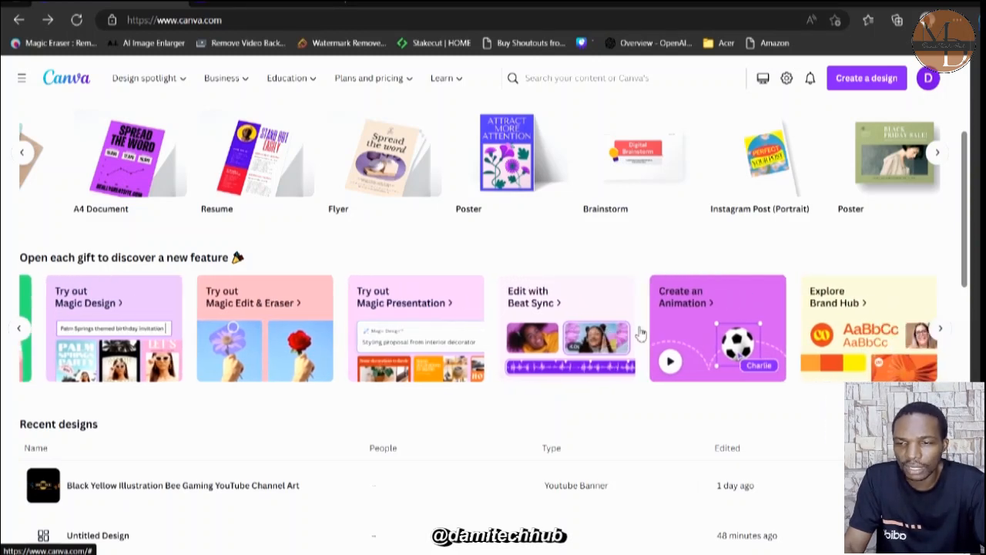
{"action": "scroll", "coordinate": [717, 333], "scroll_direction": "right", "scroll_amount": 4}
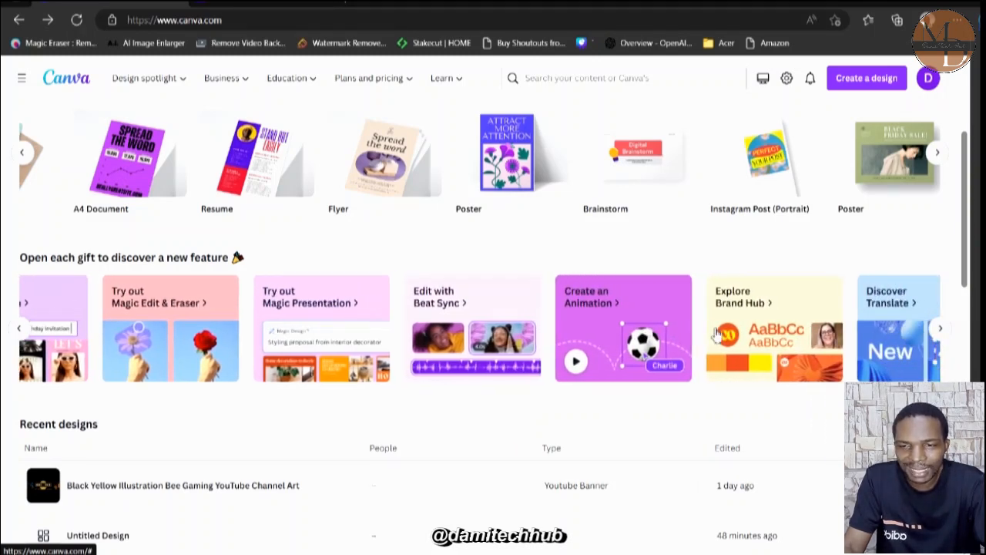
{"action": "scroll", "coordinate": [713, 342], "scroll_direction": "right", "scroll_amount": 2}
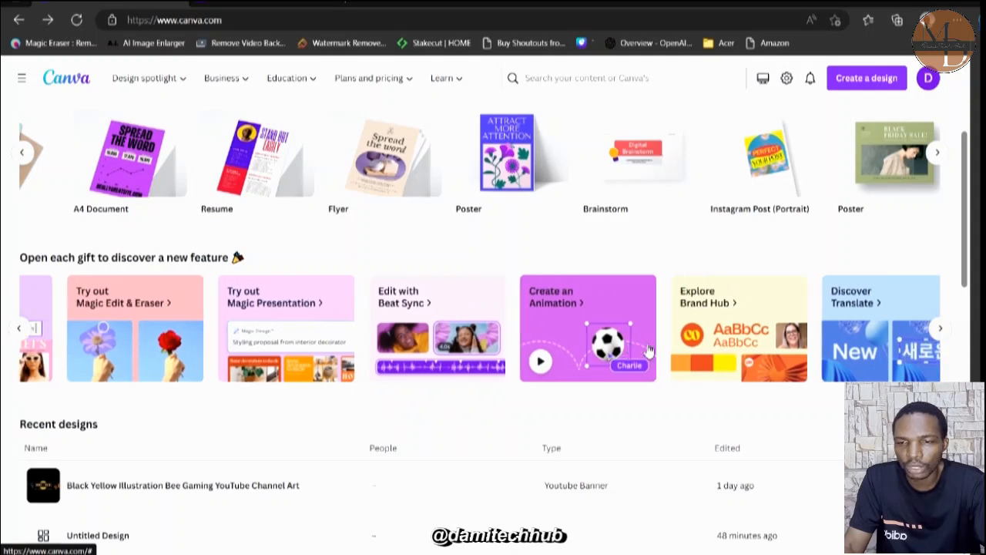
{"action": "scroll", "coordinate": [726, 344], "scroll_direction": "right", "scroll_amount": 4}
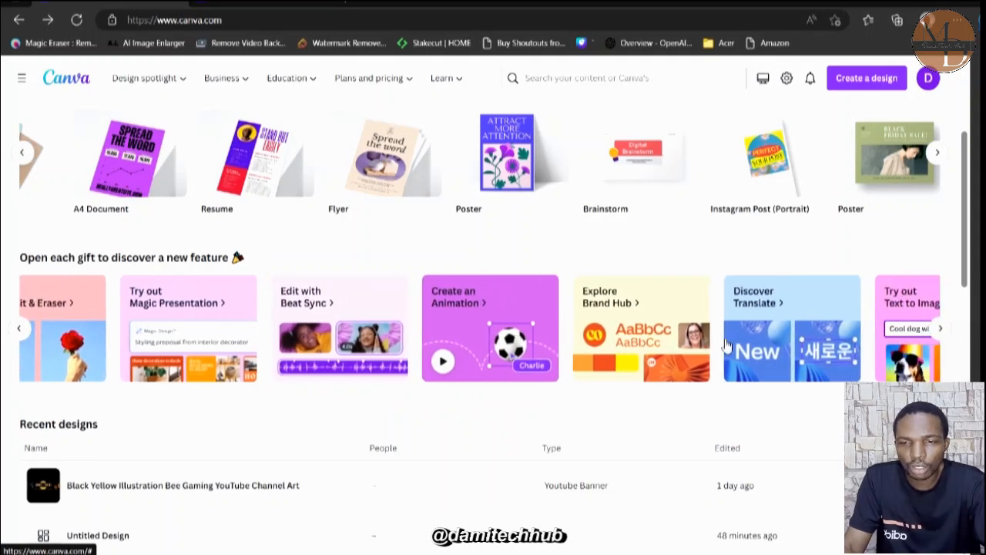
{"action": "scroll", "coordinate": [785, 349], "scroll_direction": "right", "scroll_amount": 3}
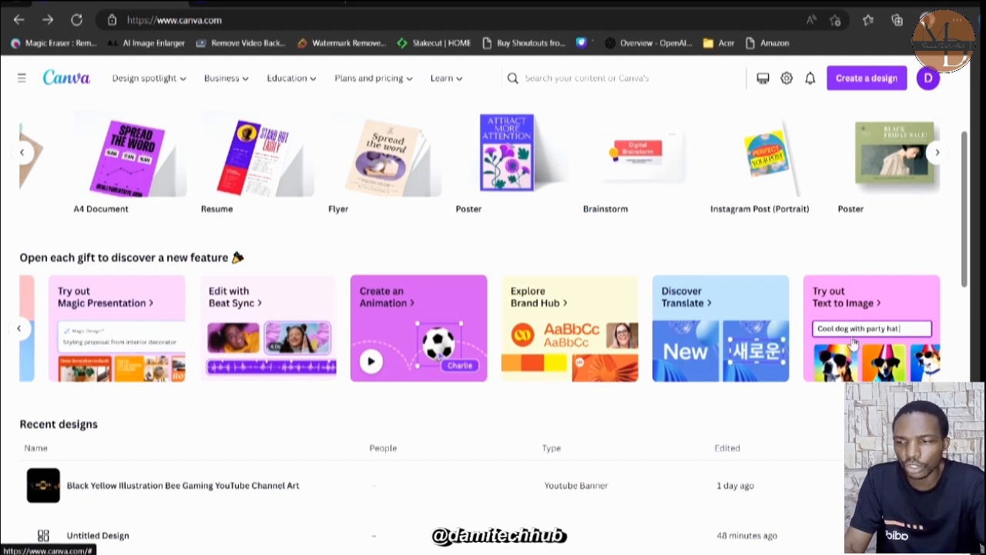
{"action": "scroll", "coordinate": [548, 356], "scroll_direction": "left", "scroll_amount": 5}
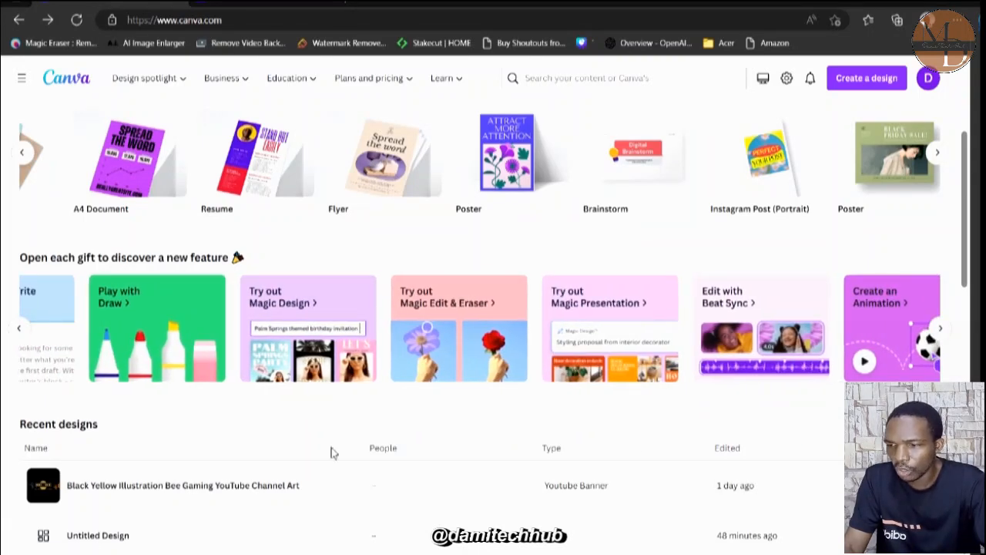
Look through the Recent designs list and go back to the start of the home page.
{"action": "scroll", "coordinate": [332, 452], "scroll_direction": "down", "scroll_amount": 5}
{"action": "scroll", "coordinate": [333, 453], "scroll_direction": "down", "scroll_amount": 1}
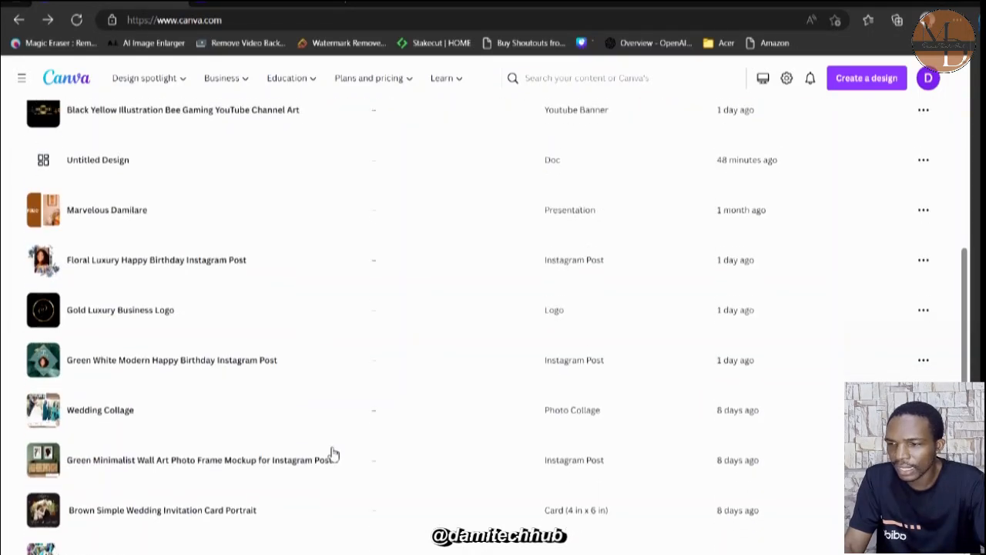
{"action": "scroll", "coordinate": [333, 453], "scroll_direction": "up", "scroll_amount": 10}
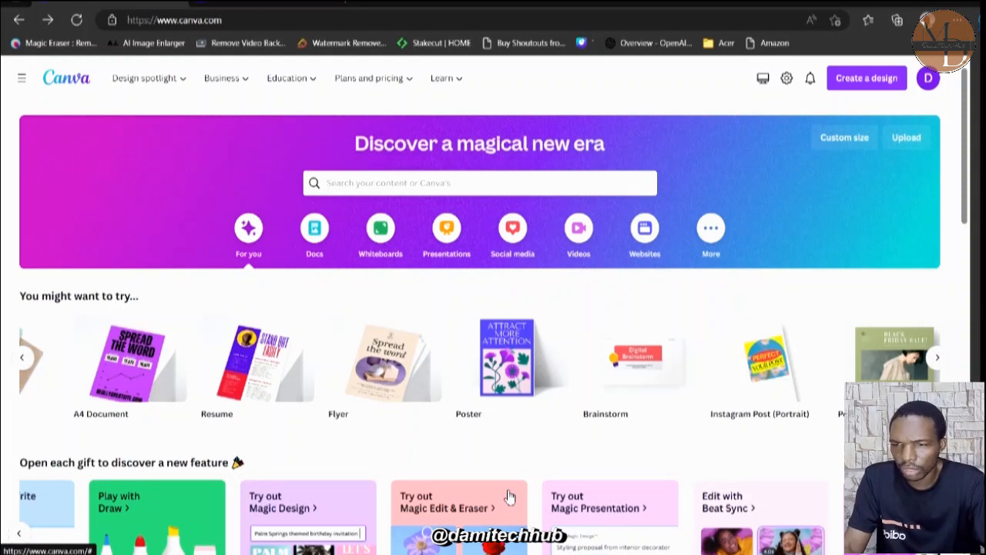
{"action": "scroll", "coordinate": [509, 497], "scroll_direction": "left", "scroll_amount": 2}
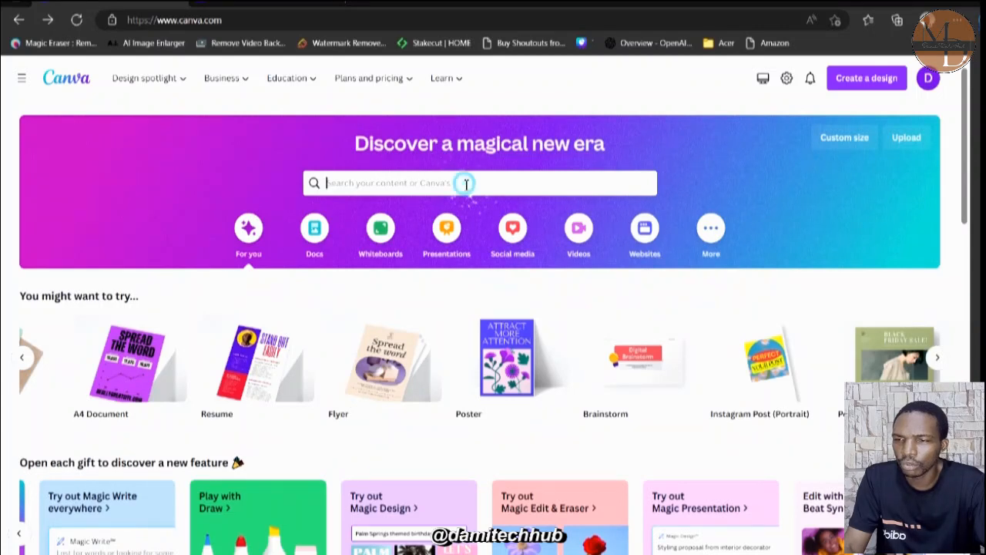
Search Canva's content for "farm logo" from the home page.
{"action": "type", "text": "f"}
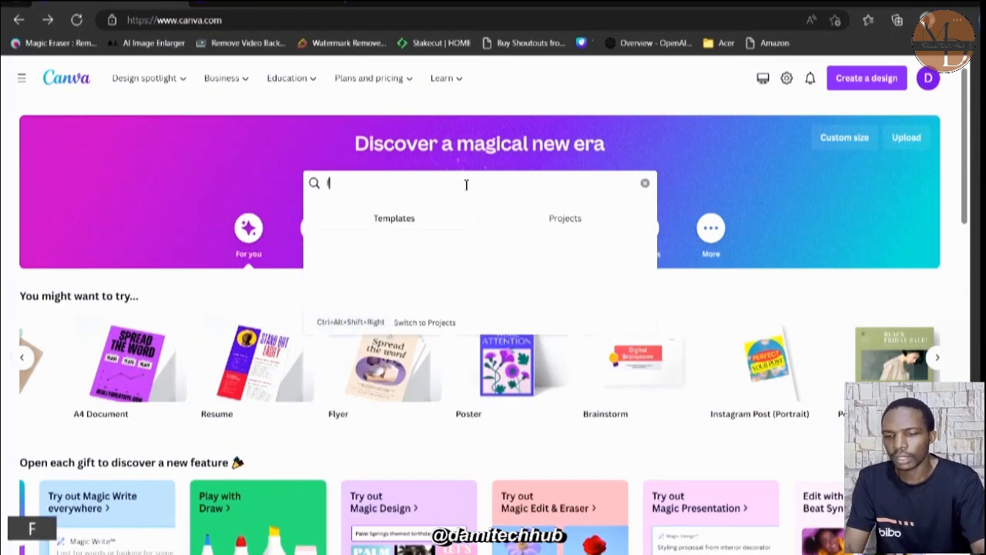
{"action": "type", "text": "arm logo"}
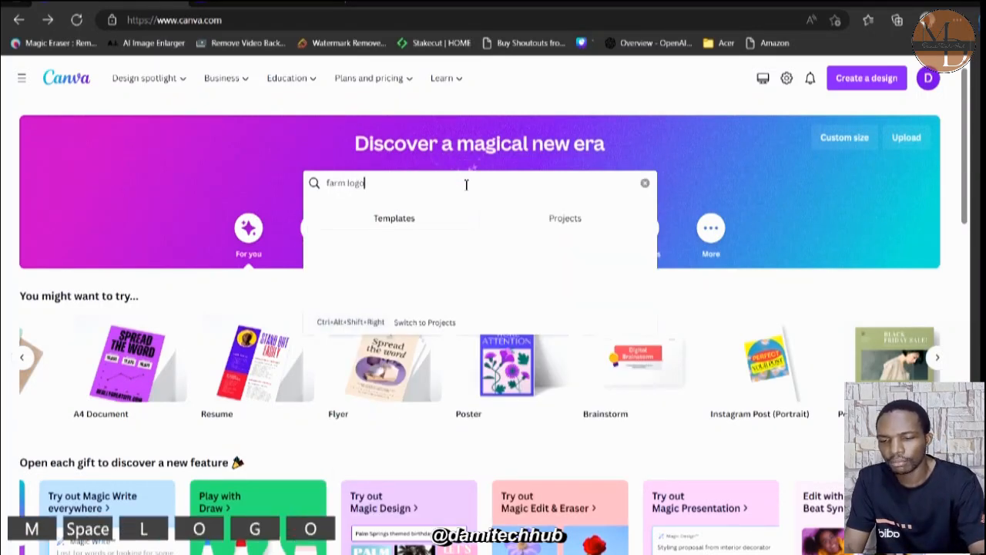
{"action": "key", "text": "Return"}
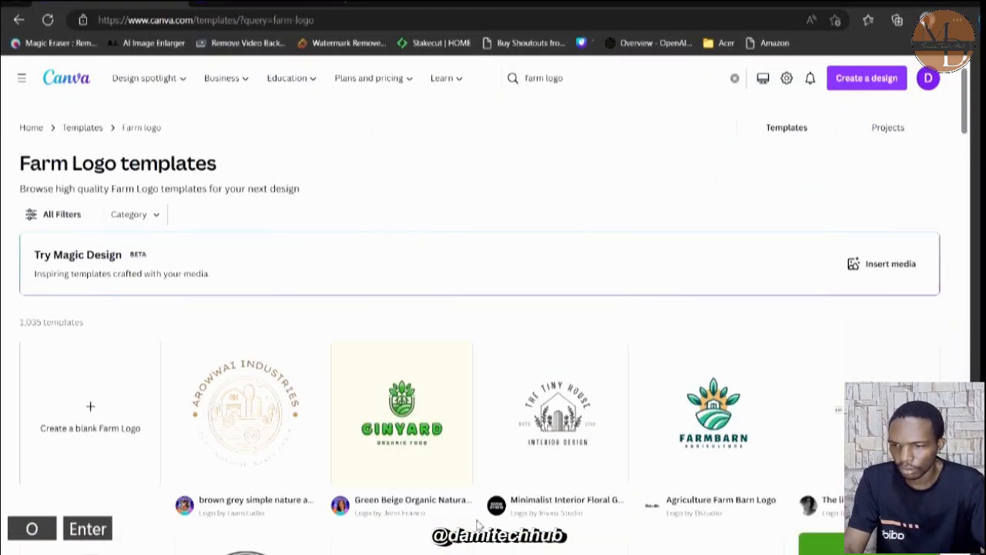
Look through the farm logo templates and compare the available designs.
{"action": "scroll", "coordinate": [478, 524], "scroll_direction": "down", "scroll_amount": 1}
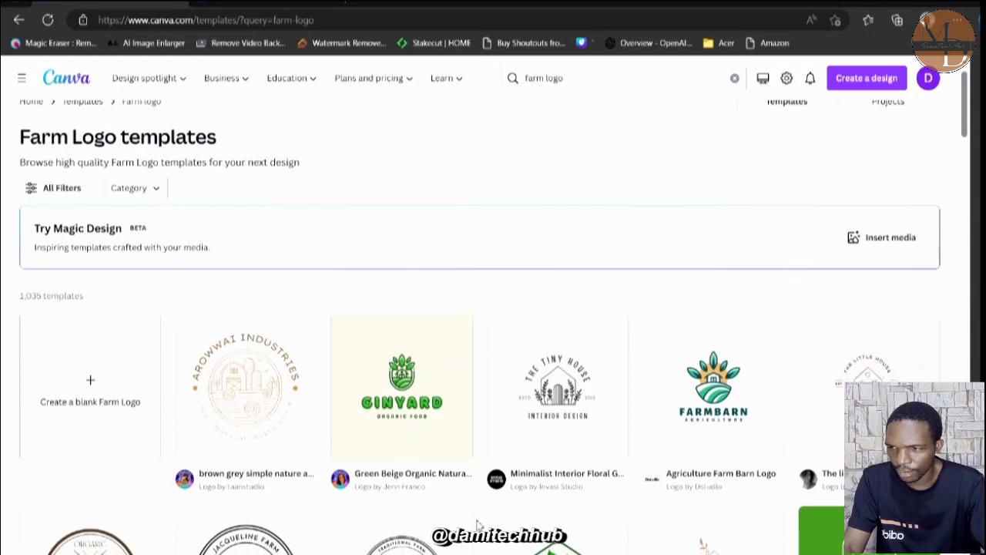
{"action": "scroll", "coordinate": [478, 524], "scroll_direction": "down", "scroll_amount": 3}
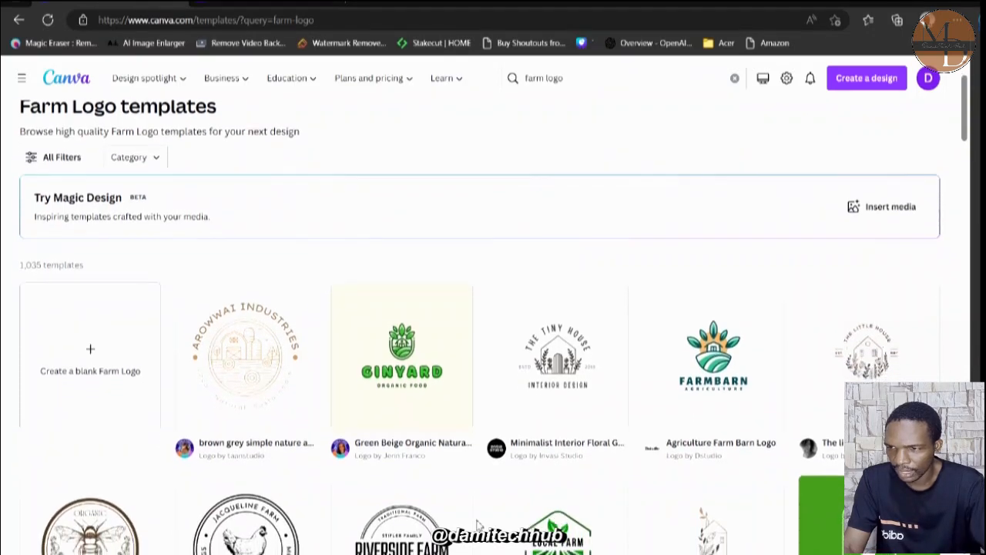
{"action": "scroll", "coordinate": [477, 524], "scroll_direction": "down", "scroll_amount": 5}
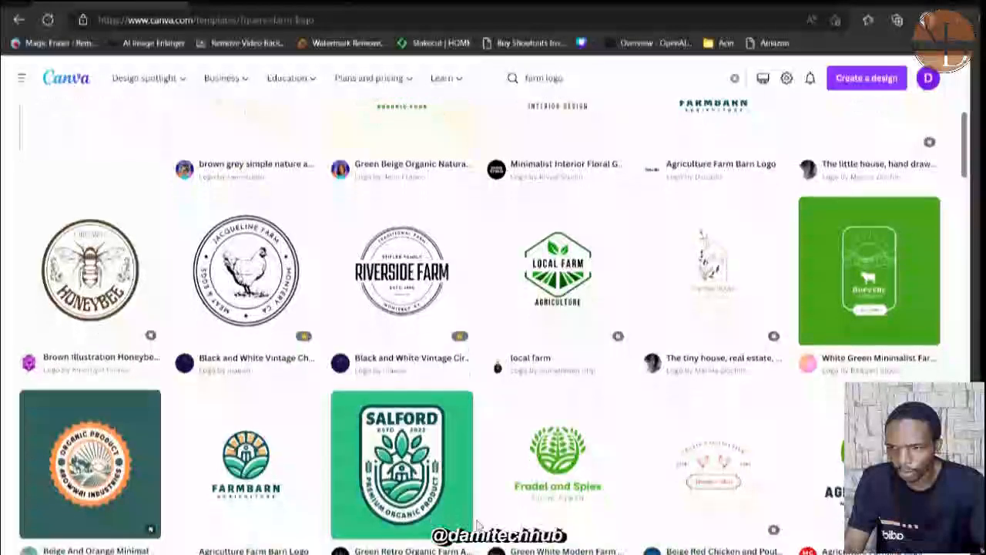
{"action": "scroll", "coordinate": [478, 524], "scroll_direction": "down", "scroll_amount": 3}
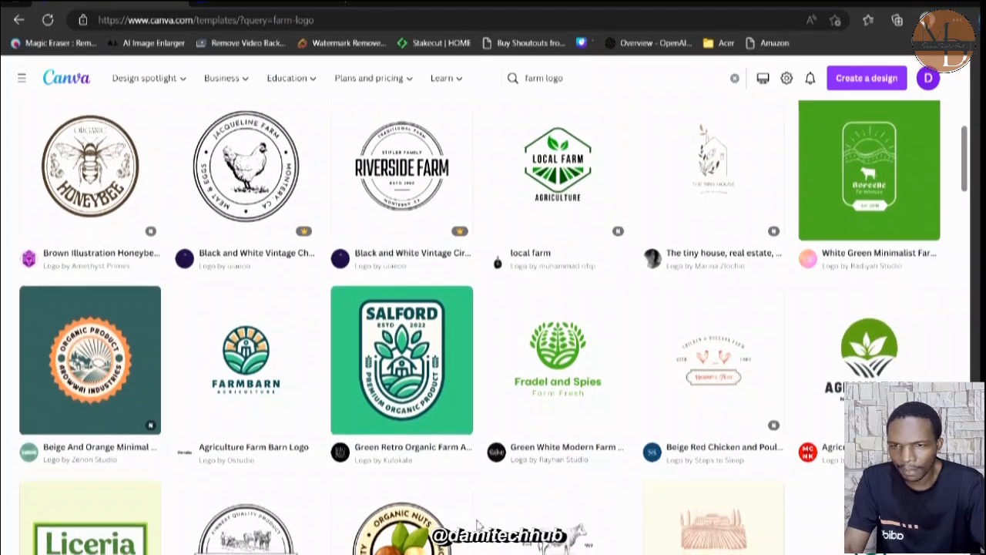
{"action": "scroll", "coordinate": [478, 525], "scroll_direction": "down", "scroll_amount": 1}
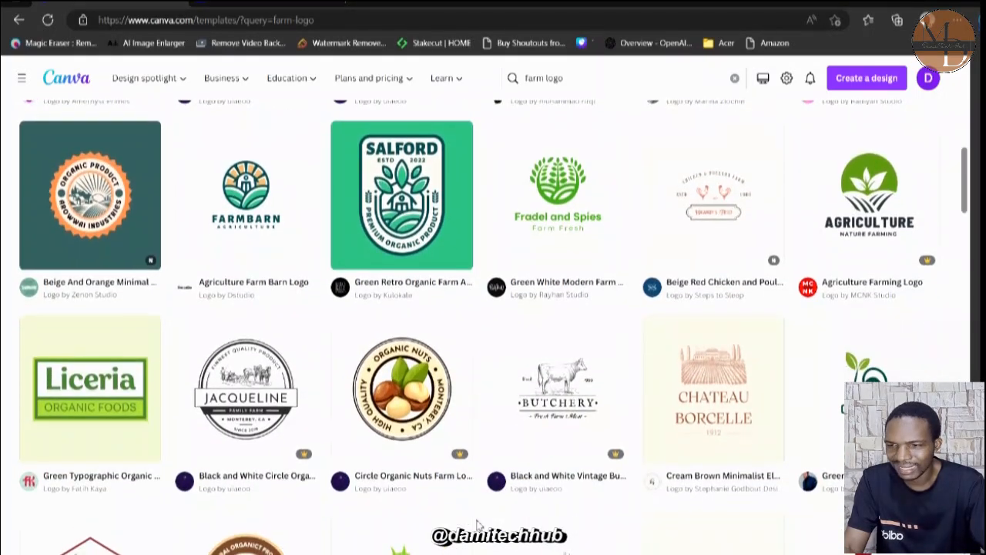
{"action": "scroll", "coordinate": [478, 524], "scroll_direction": "down", "scroll_amount": 3}
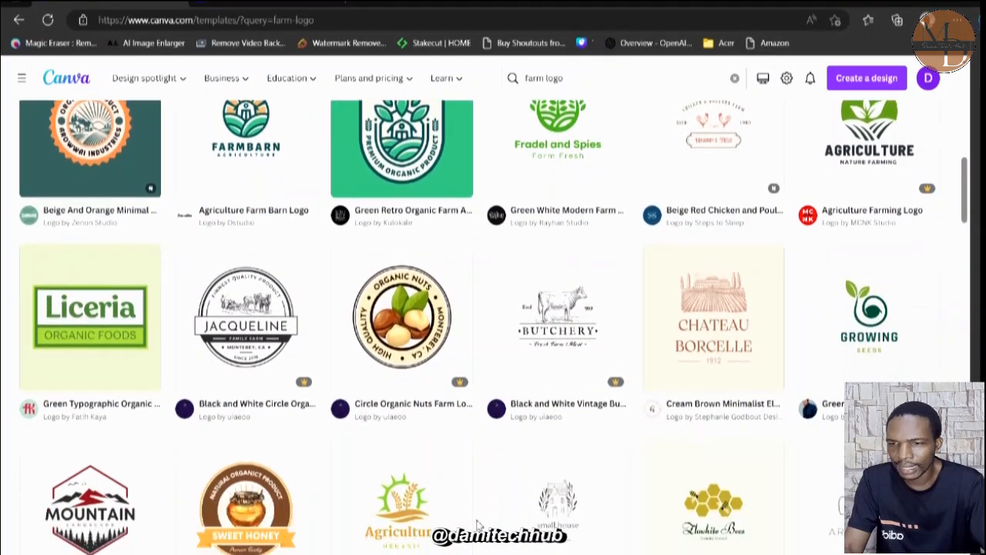
{"action": "scroll", "coordinate": [478, 525], "scroll_direction": "up", "scroll_amount": 2}
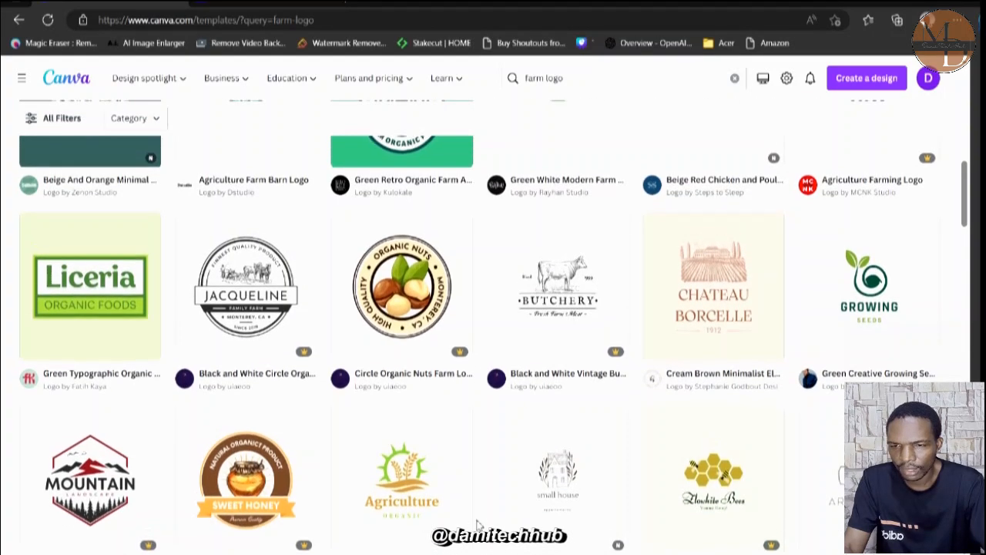
{"action": "scroll", "coordinate": [477, 524], "scroll_direction": "up", "scroll_amount": 3}
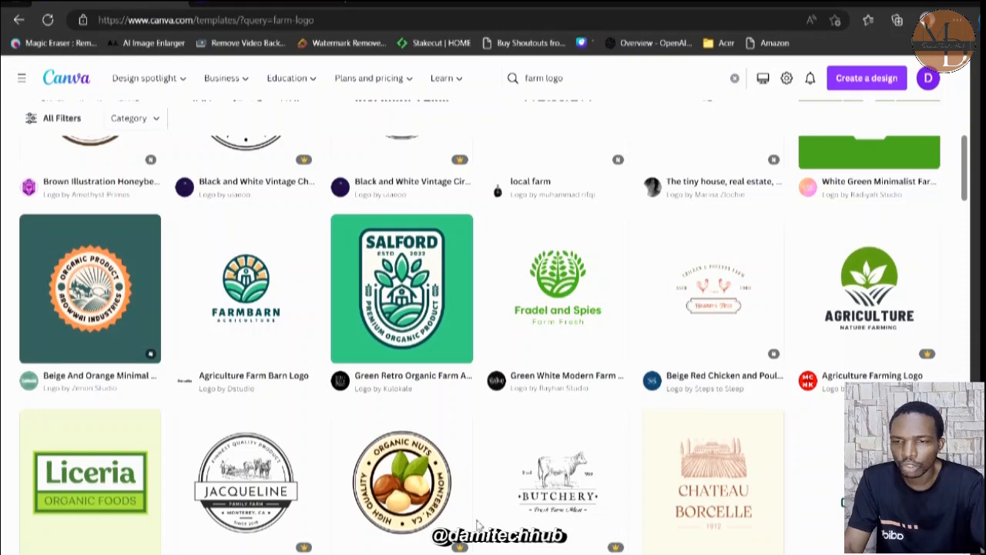
Open the White Green Minimalist Farmhouse Logo template, preview its green and white versions, and start customizing it.
{"action": "scroll", "coordinate": [478, 524], "scroll_direction": "up", "scroll_amount": 1}
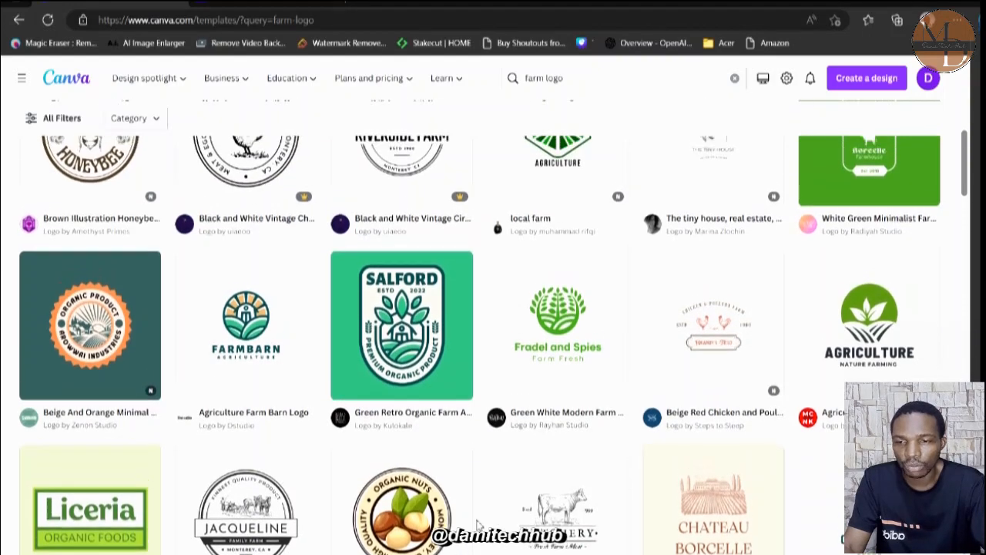
{"action": "scroll", "coordinate": [478, 524], "scroll_direction": "up", "scroll_amount": 3}
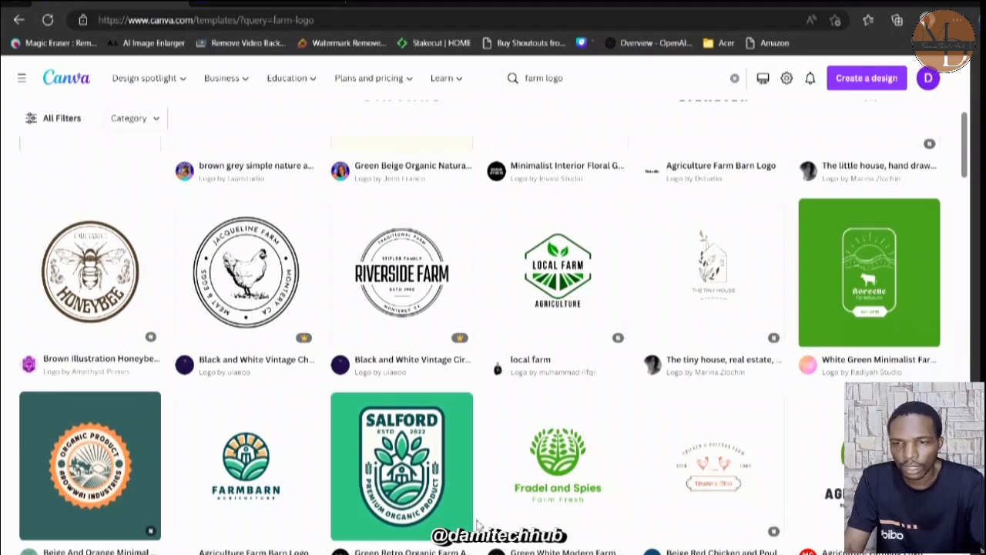
{"action": "mouse_move", "coordinate": [448, 554]}
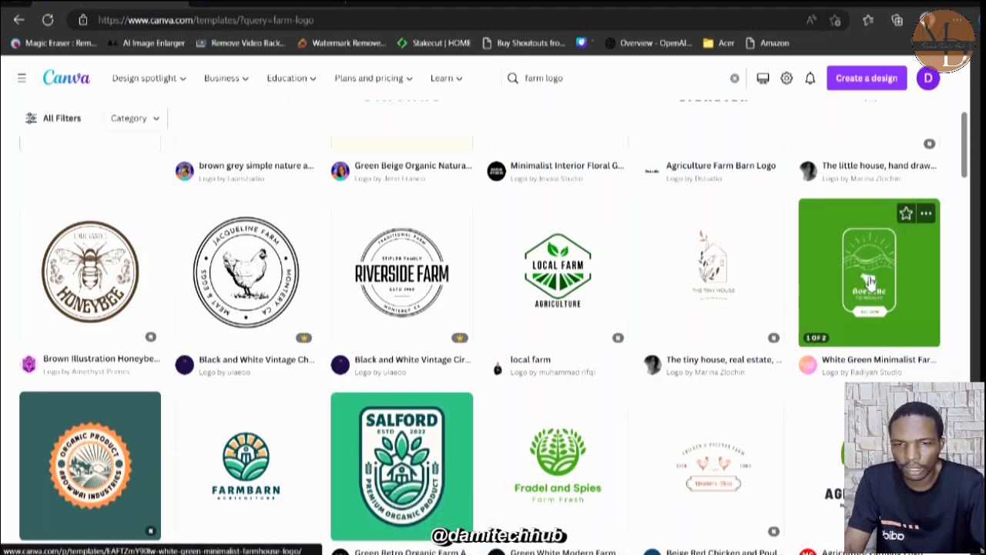
{"action": "left_click", "coordinate": [869, 283]}
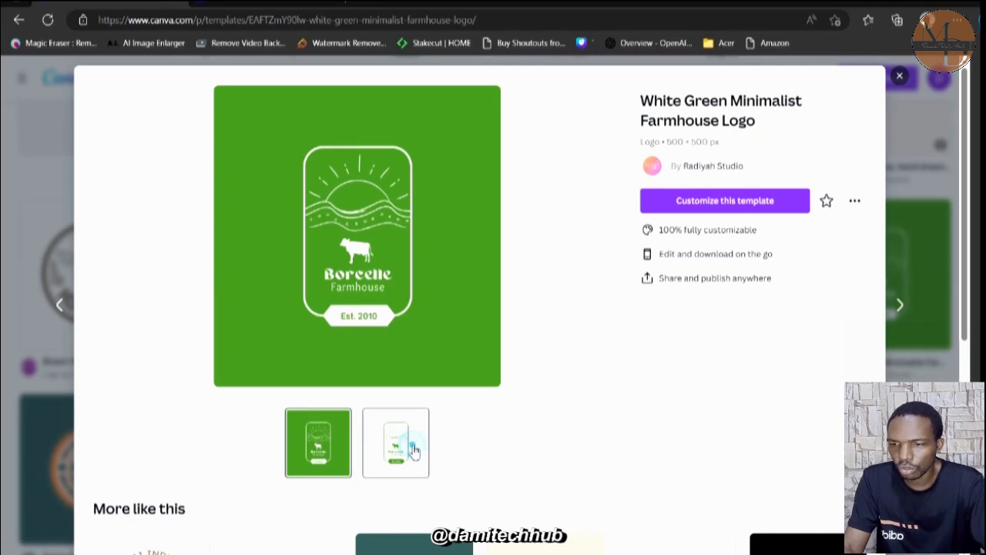
{"action": "left_click", "coordinate": [414, 451]}
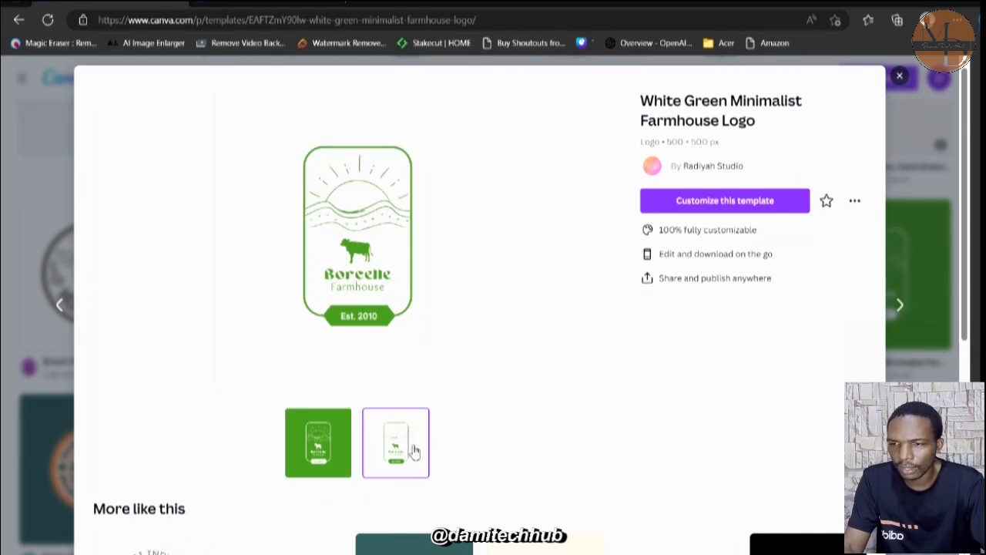
{"action": "left_click", "coordinate": [319, 456]}
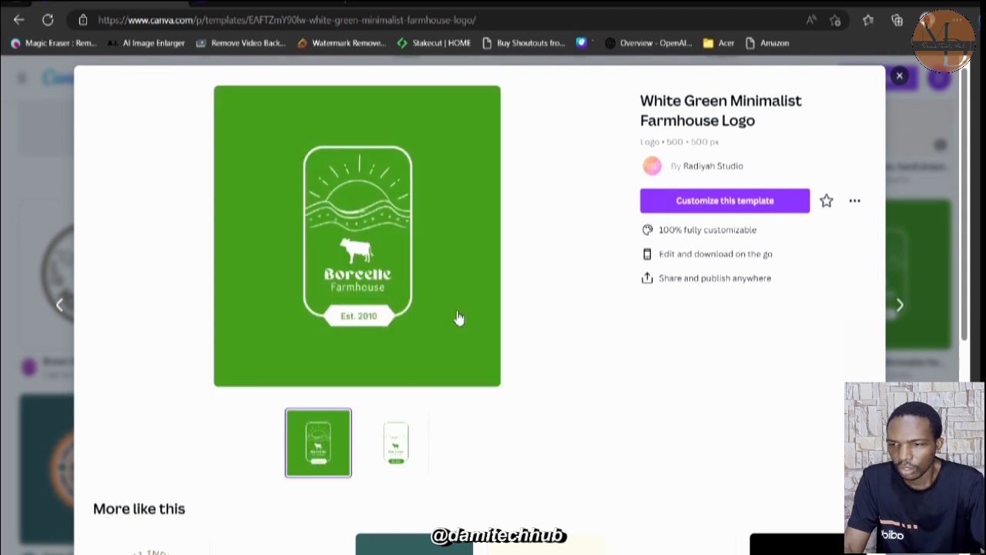
{"action": "left_click", "coordinate": [373, 279]}
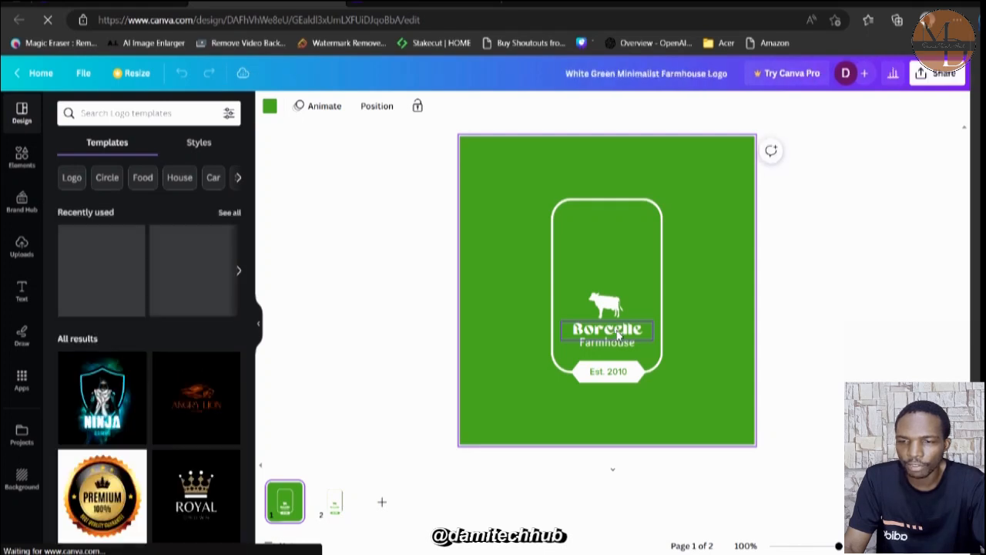
Replace the brand name above "Farmhouse" in the logo with "Dami".
{"action": "left_click", "coordinate": [617, 333]}
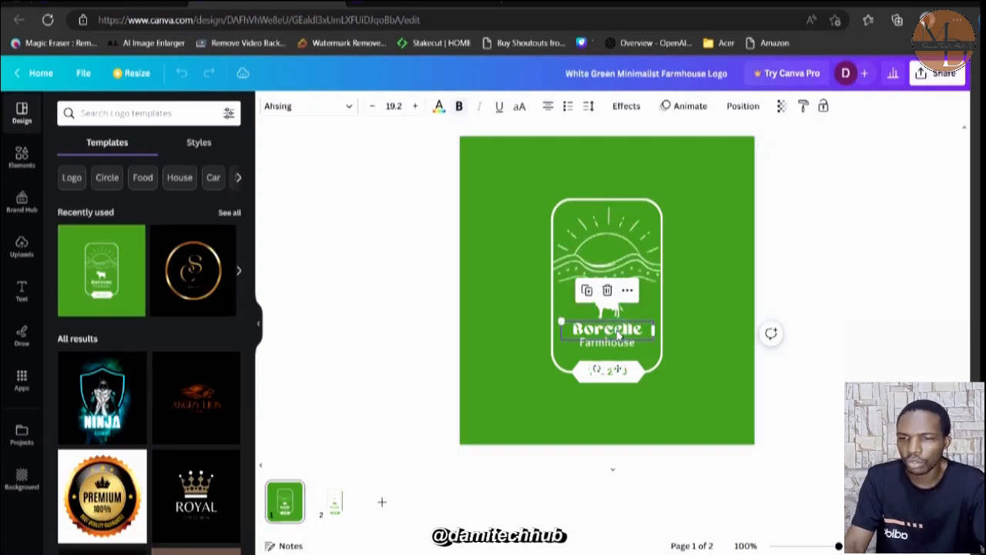
{"action": "double_click", "coordinate": [616, 330]}
{"action": "key", "text": "shift"}
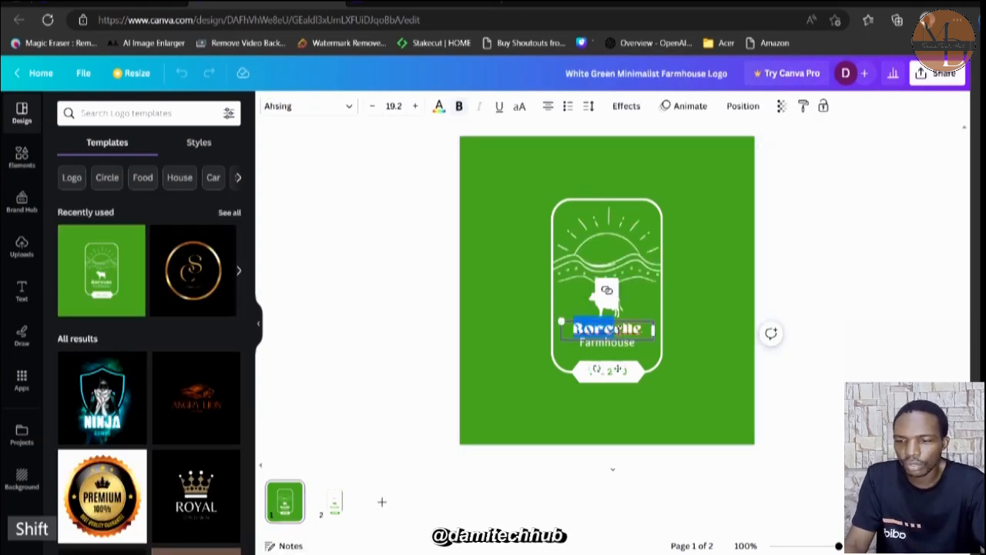
{"action": "type", "text": "DAmi T"}
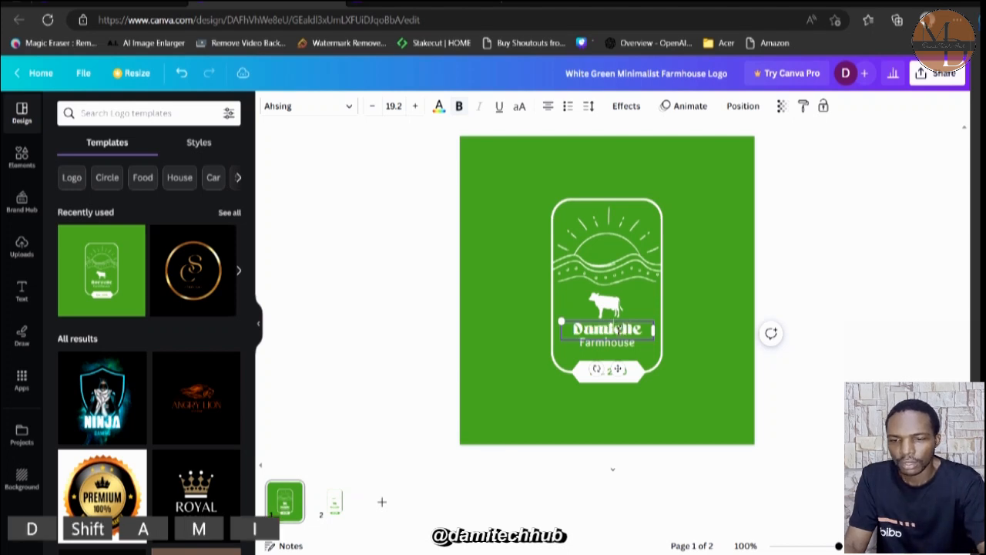
{"action": "type", "text": "ec"}
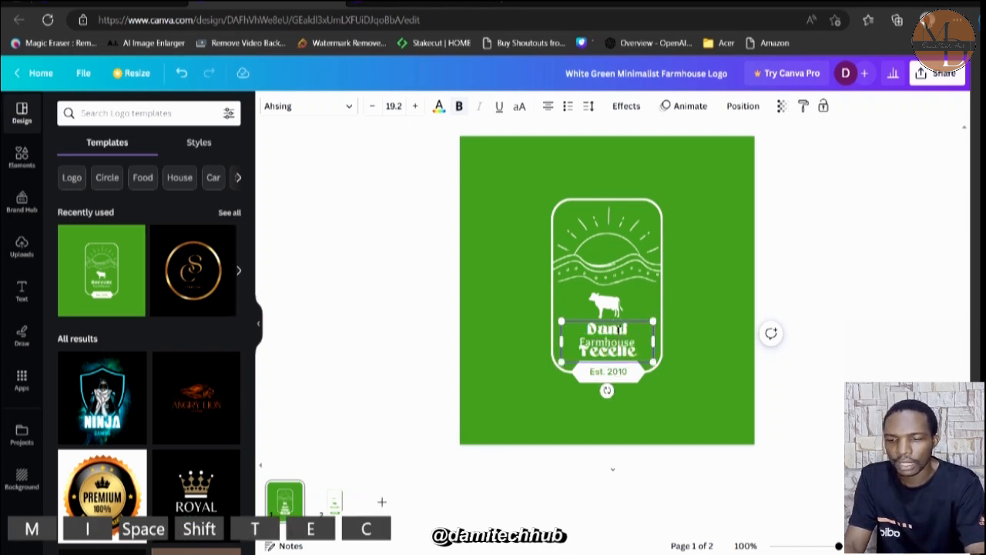
{"action": "key", "text": "BackSpace"}
{"action": "key", "text": "BackSpace"}
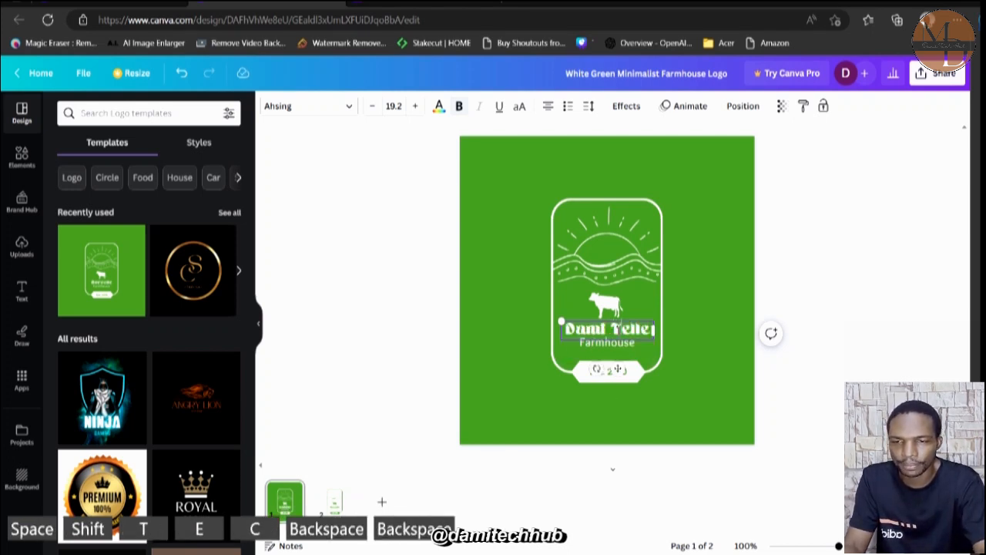
{"action": "key", "text": "Delete"}
{"action": "key", "text": "Delete"}
{"action": "key", "text": "Delete"}
{"action": "key", "text": "Delete"}
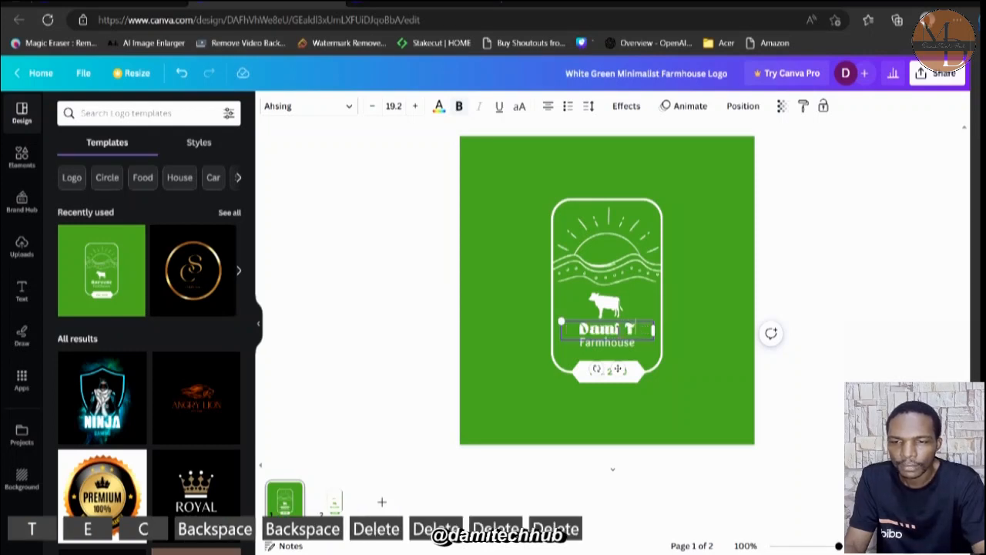
{"action": "key", "text": "BackSpace"}
{"action": "key", "text": "BackSpace"}
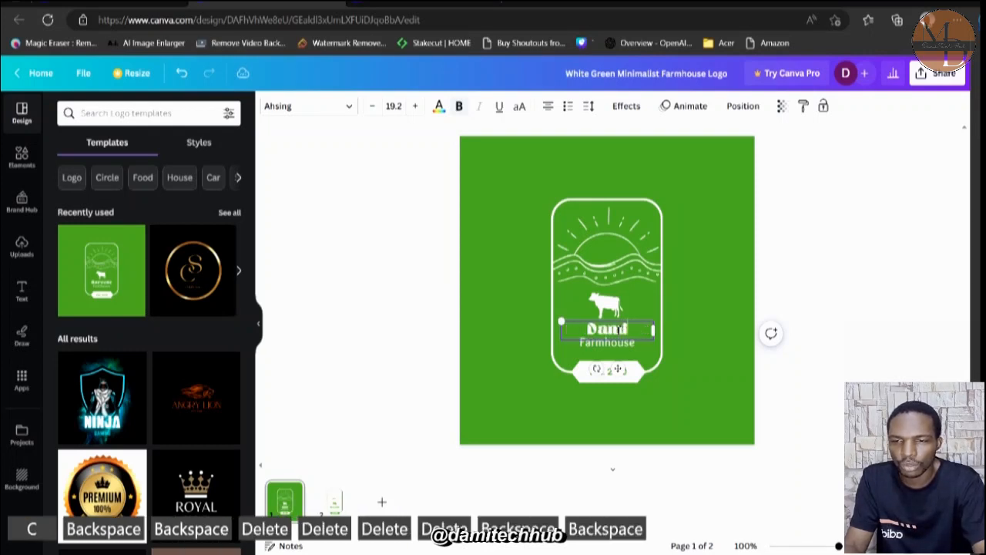
{"action": "left_click", "coordinate": [655, 389]}
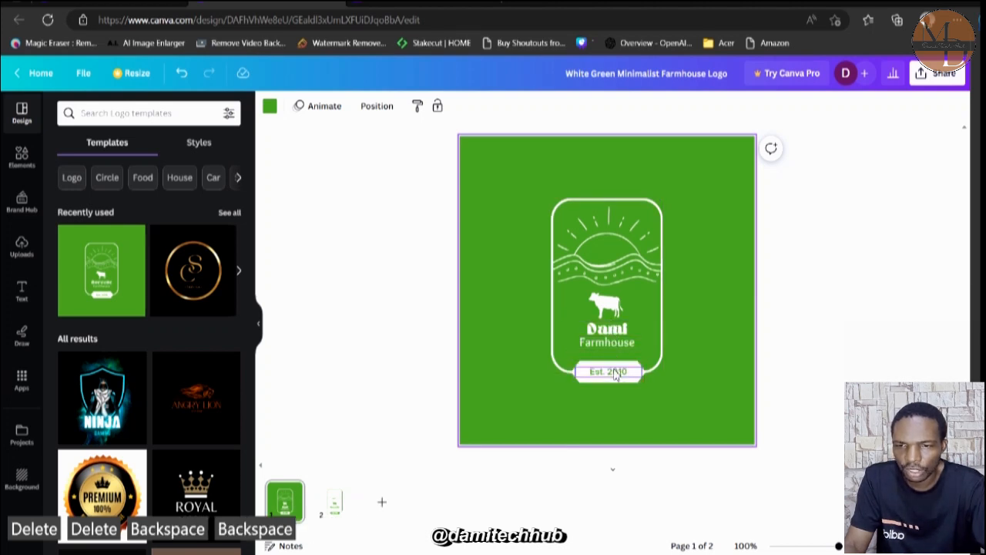
{"action": "left_click", "coordinate": [623, 374]}
{"action": "double_click", "coordinate": [623, 374]}
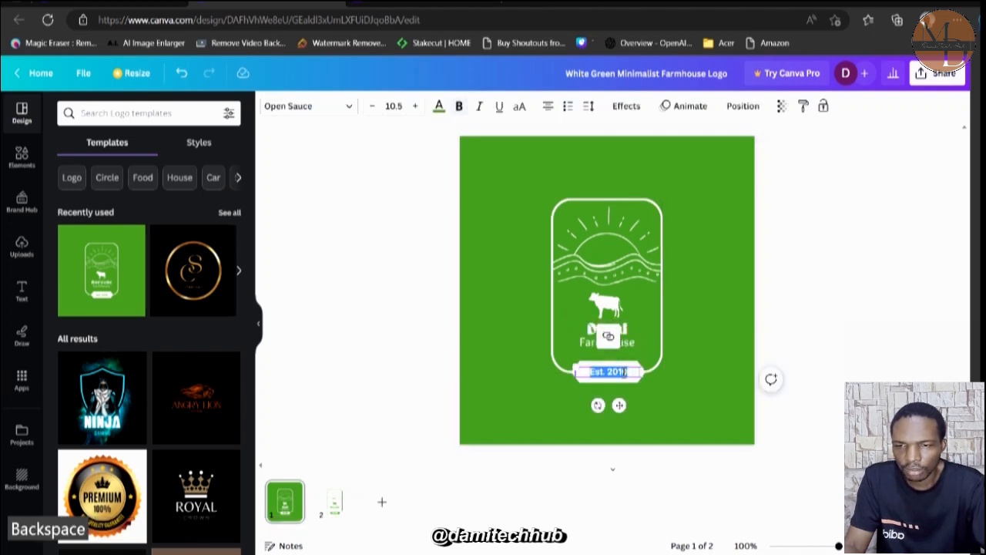
{"action": "left_click", "coordinate": [618, 252]}
{"action": "left_click", "coordinate": [586, 381]}
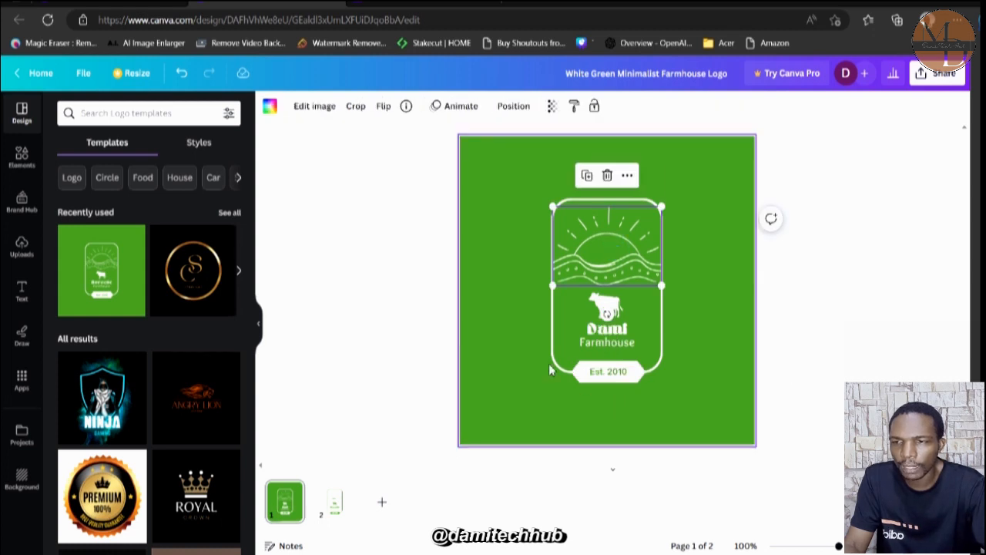
Change the logo page's background color to the default teal-to-green gradient.
{"action": "left_click", "coordinate": [500, 304]}
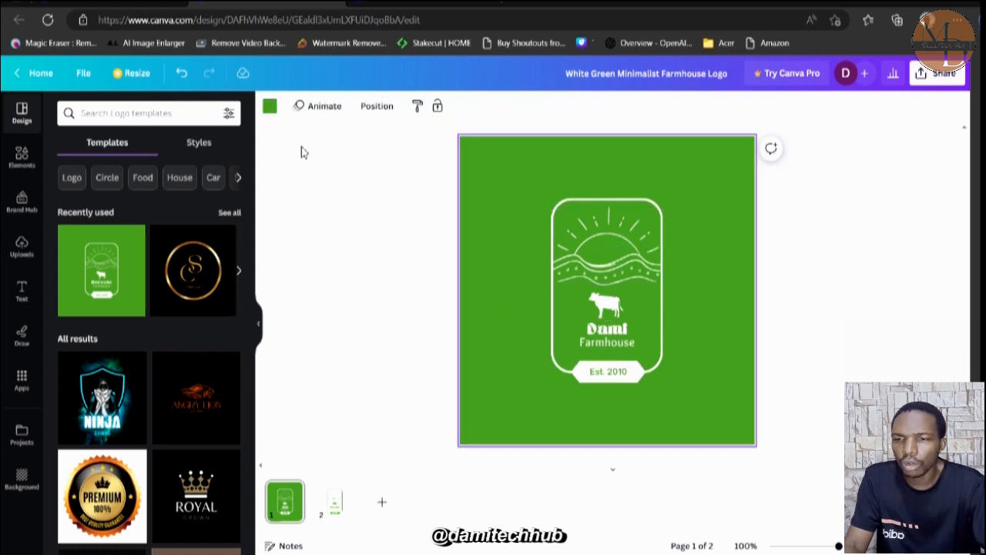
{"action": "left_click", "coordinate": [269, 109]}
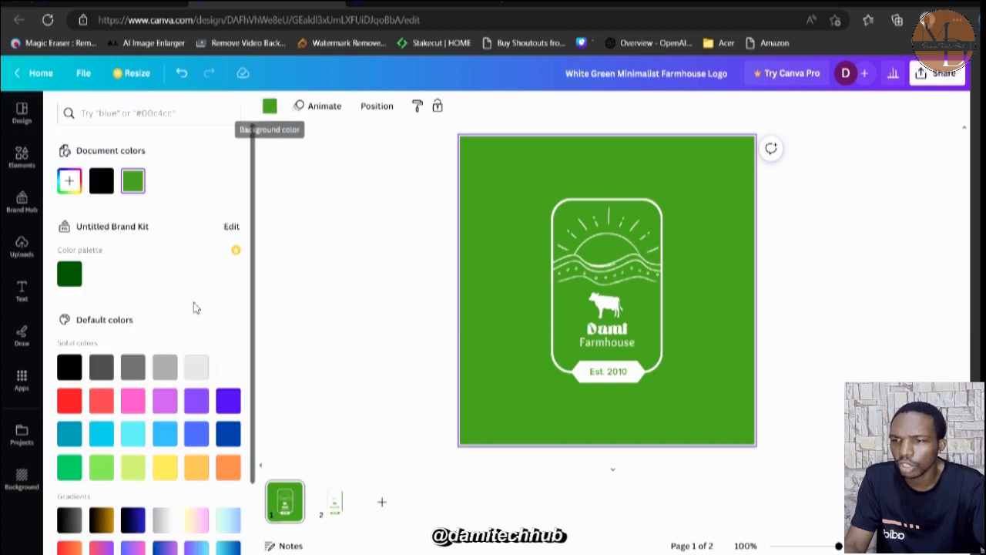
{"action": "scroll", "coordinate": [148, 342], "scroll_direction": "down", "scroll_amount": 2}
{"action": "scroll", "coordinate": [149, 347], "scroll_direction": "down", "scroll_amount": 1}
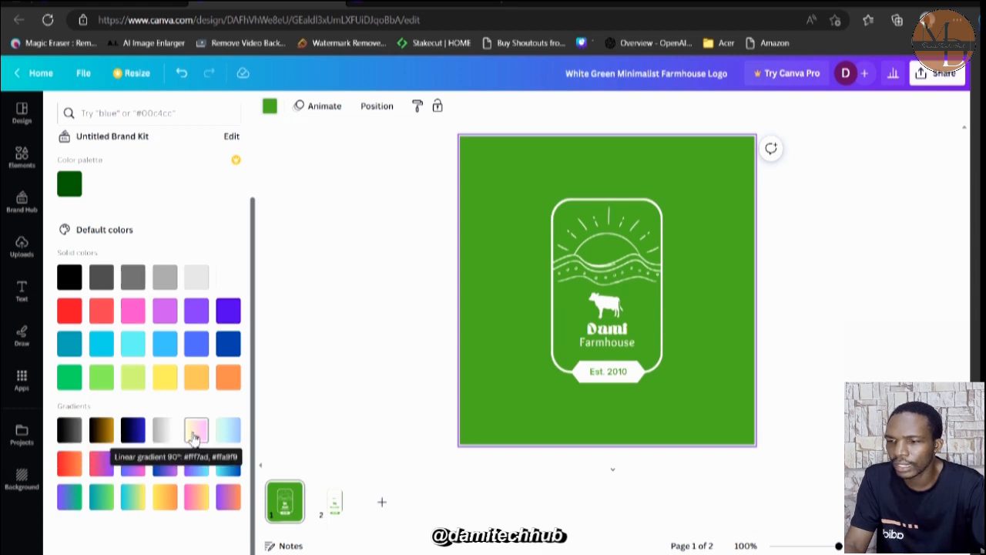
{"action": "left_click", "coordinate": [101, 498]}
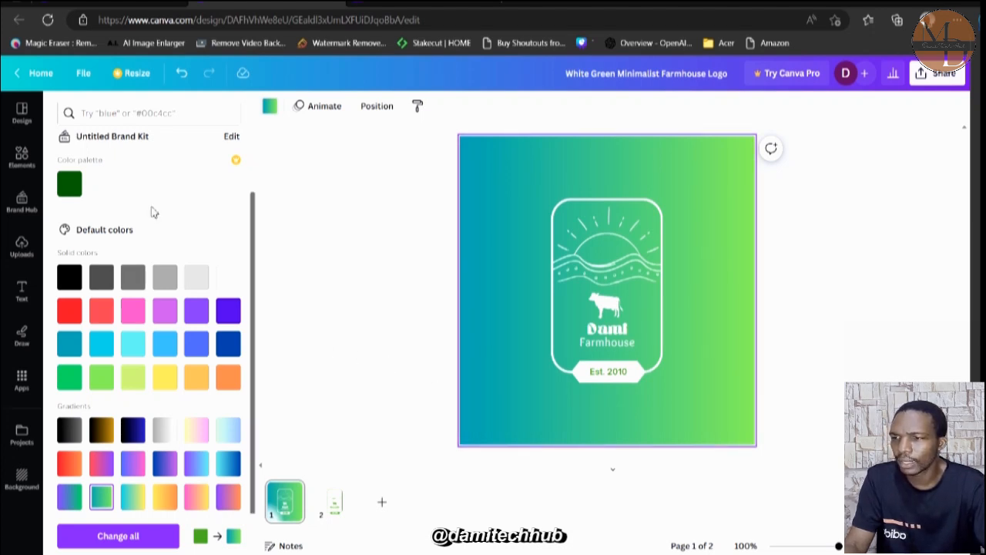
Browse the logo templates and try the recently used Montserrat and Belleza styles on the logo page.
{"action": "left_click", "coordinate": [22, 117]}
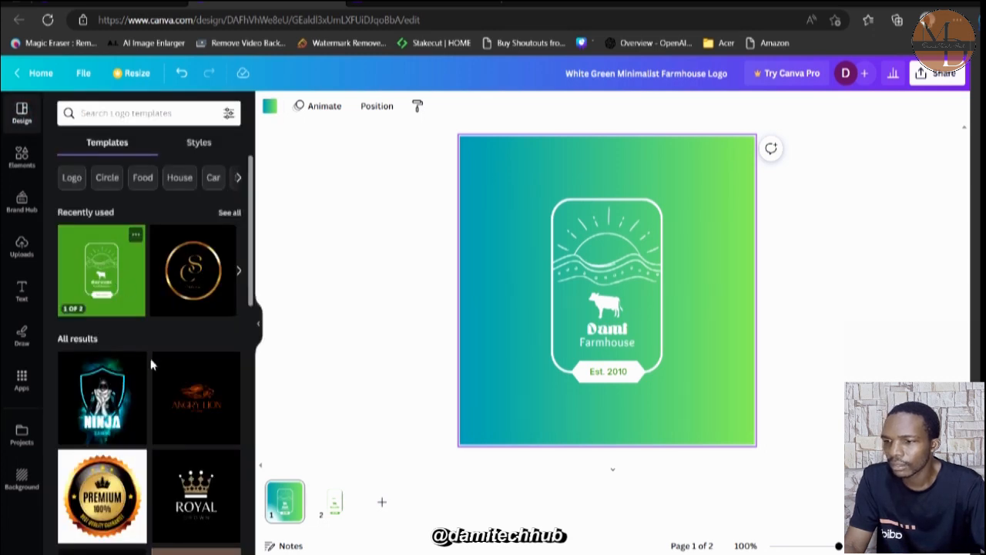
{"action": "scroll", "coordinate": [151, 365], "scroll_direction": "down", "scroll_amount": 6}
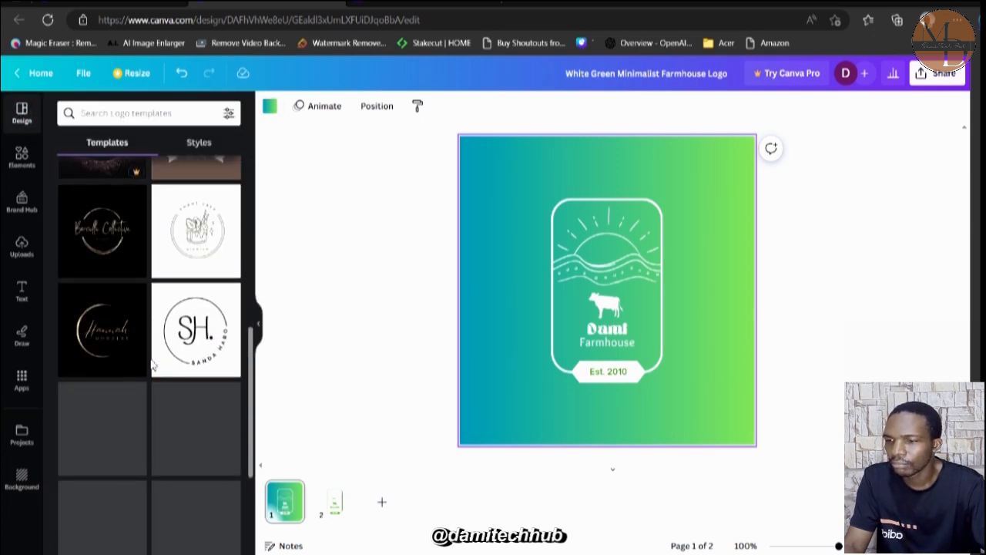
{"action": "scroll", "coordinate": [151, 365], "scroll_direction": "down", "scroll_amount": 3}
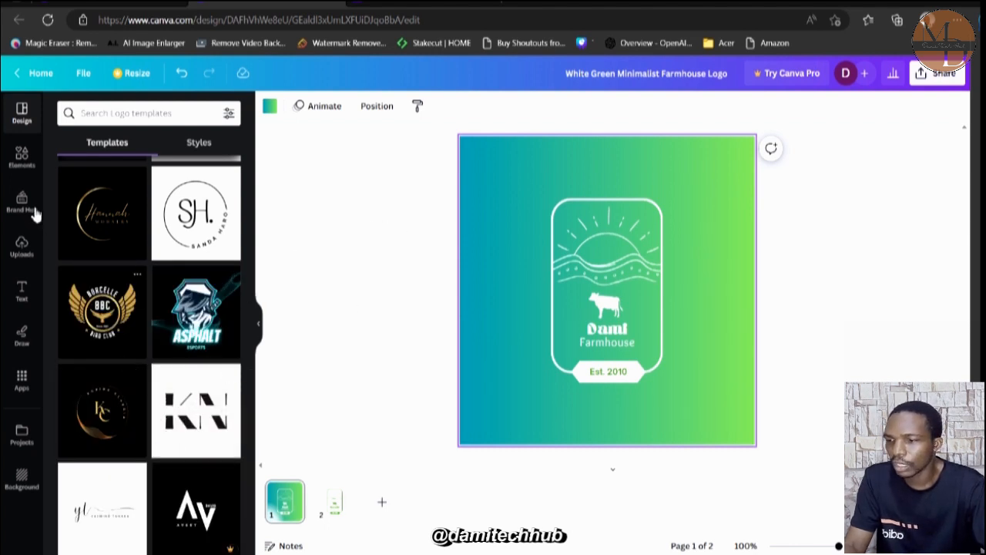
{"action": "left_click", "coordinate": [198, 147]}
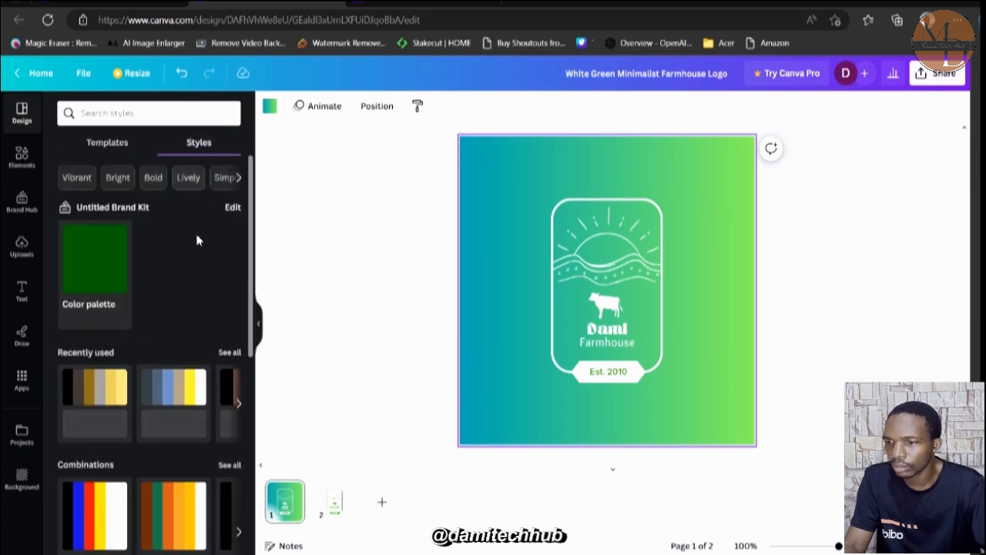
{"action": "left_click", "coordinate": [108, 401]}
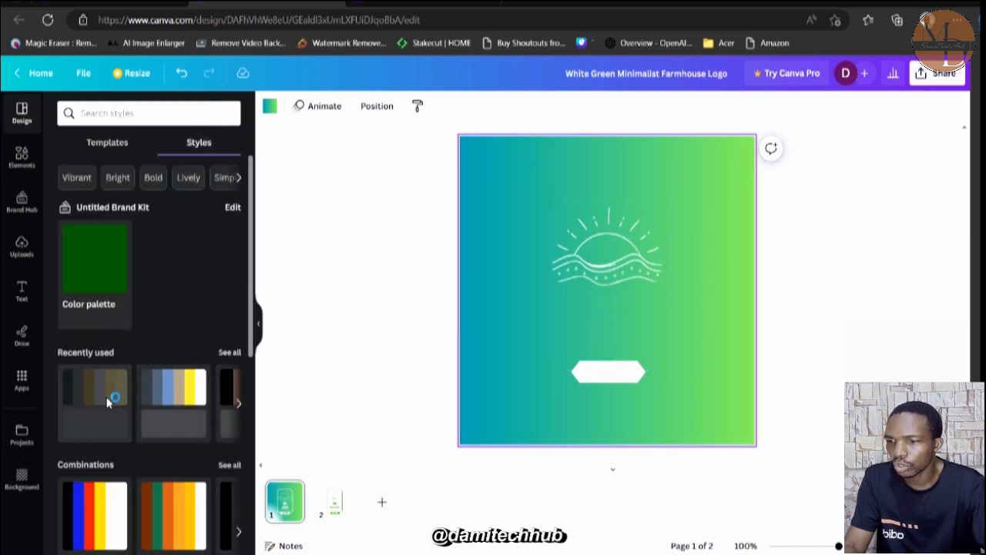
{"action": "left_click", "coordinate": [196, 396]}
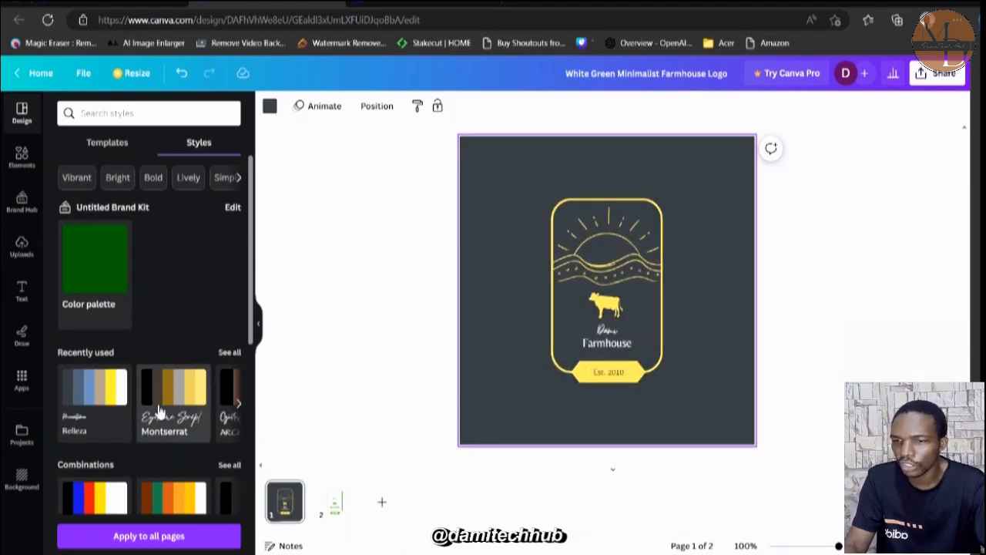
Apply the first style combination, with black, blue, red and yellow, and recolor the page with the Brand Kit's green color palette.
{"action": "left_click", "coordinate": [115, 505]}
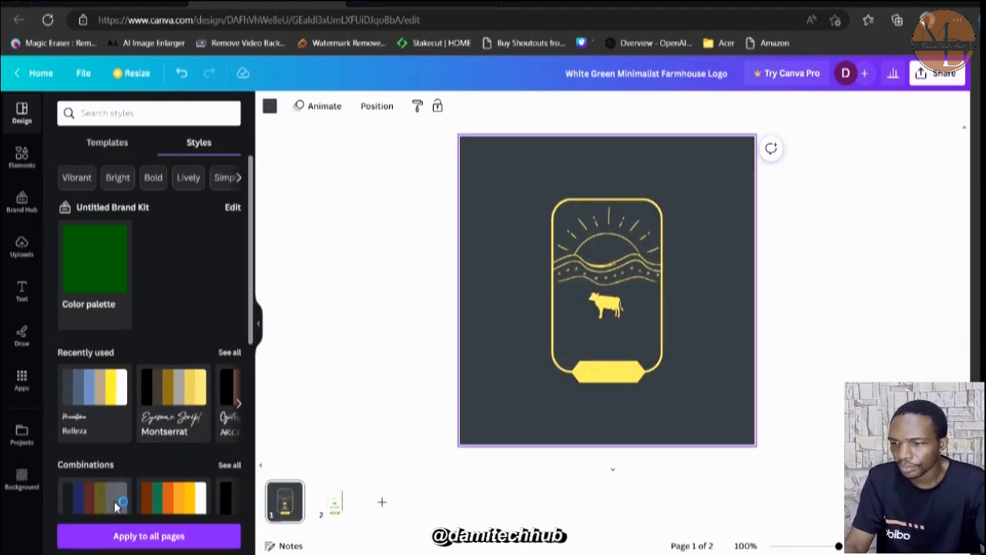
{"action": "left_click", "coordinate": [85, 276]}
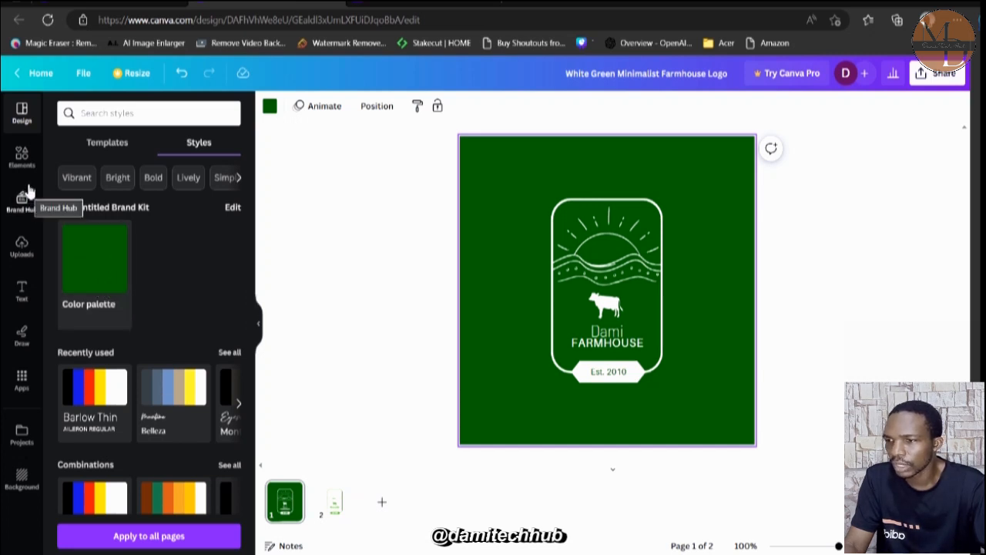
Add the pig graphic from the suggested graphics and place it, shrunk to about cow size, left of the logo frame.
{"action": "left_click", "coordinate": [22, 156]}
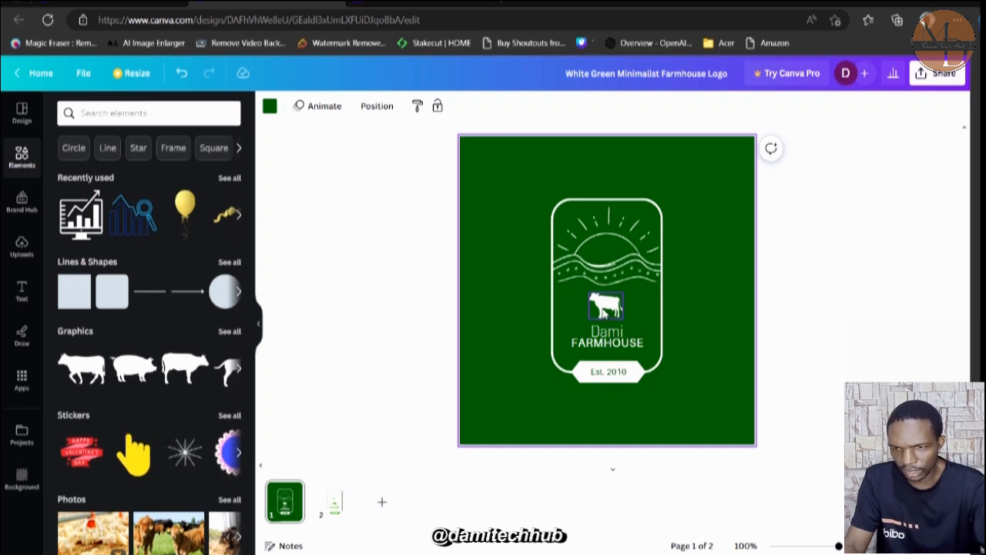
{"action": "left_click", "coordinate": [132, 373]}
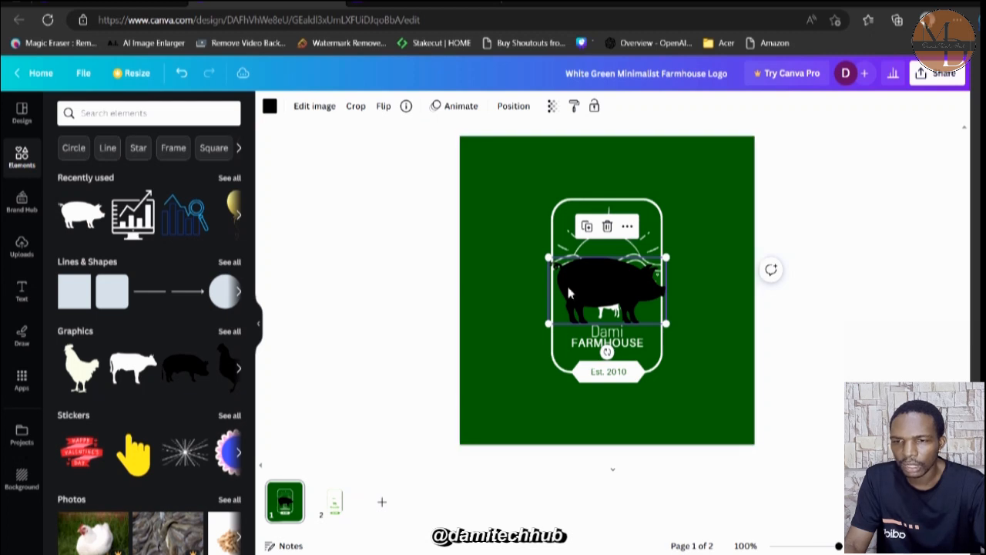
{"action": "left_click_drag", "start_coordinate": [578, 286], "coordinate": [515, 321]}
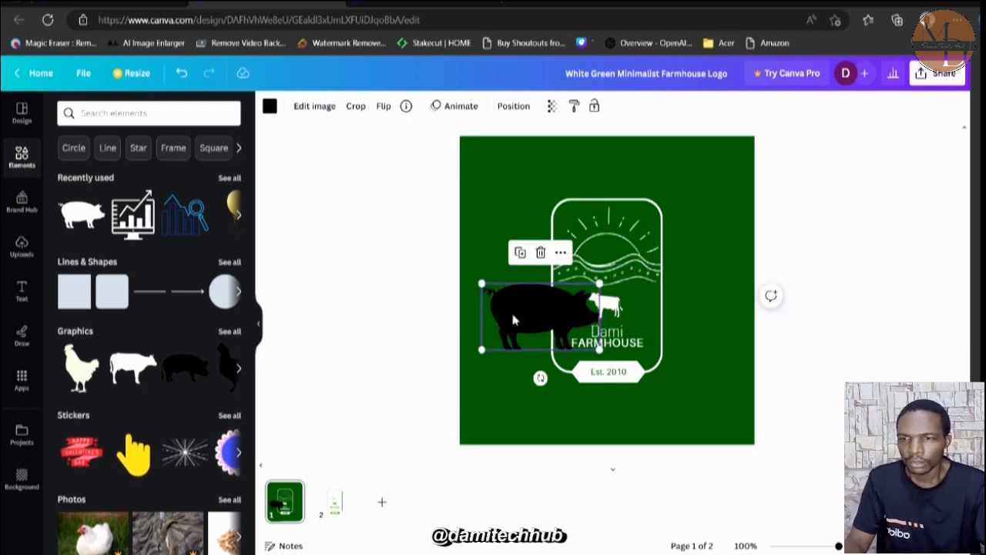
{"action": "left_click_drag", "start_coordinate": [599, 283], "coordinate": [525, 324]}
Recolor the pig graphic white (#ffffff).
{"action": "left_click", "coordinate": [270, 106]}
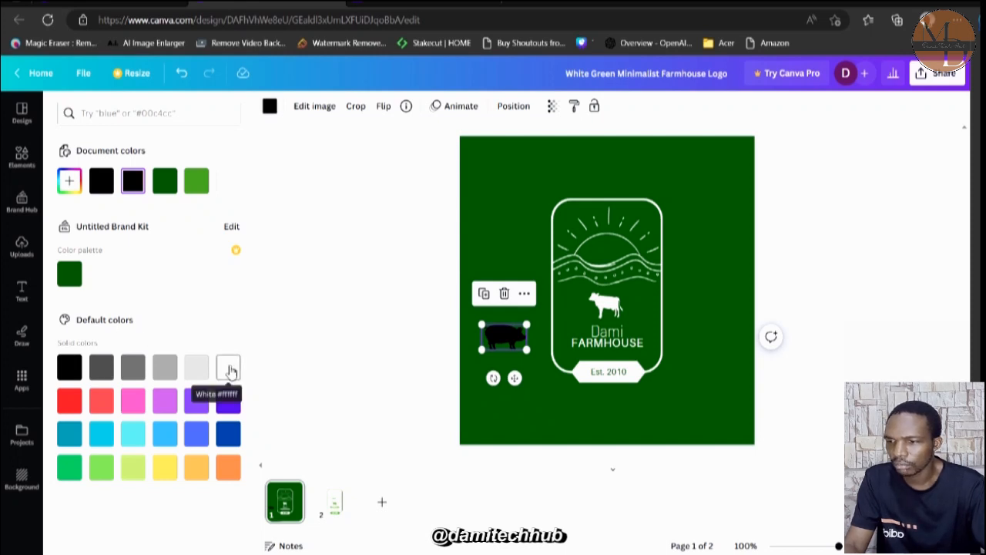
{"action": "left_click", "coordinate": [228, 369]}
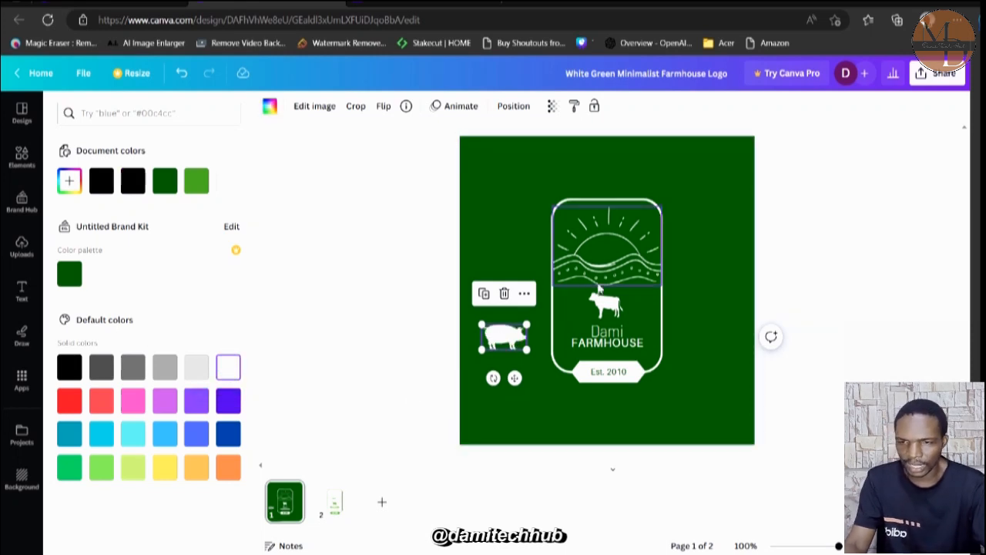
Delete the cow graphic and move the white pig into its place above the brand name in the logo frame.
{"action": "left_click", "coordinate": [605, 304]}
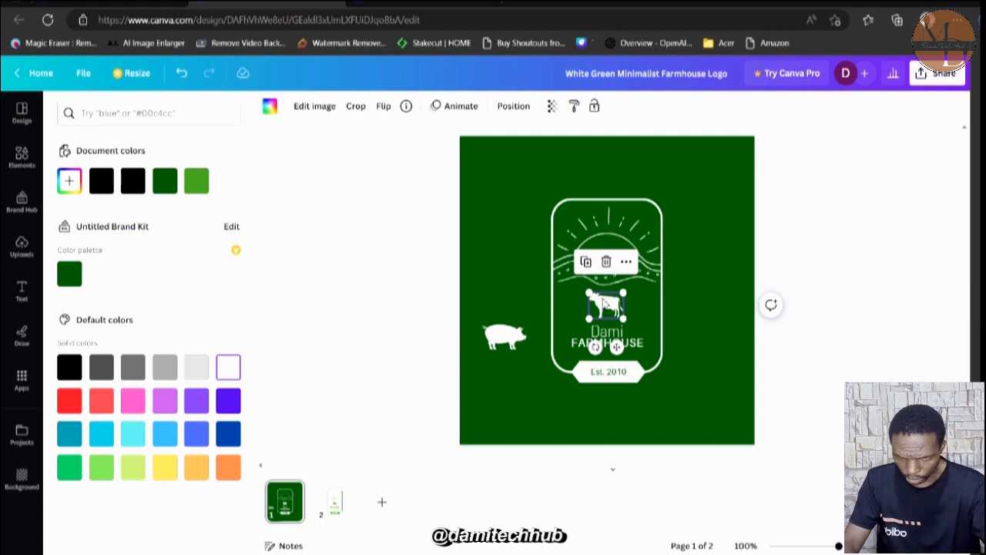
{"action": "key", "text": "Delete"}
{"action": "left_click_drag", "start_coordinate": [494, 329], "coordinate": [598, 310]}
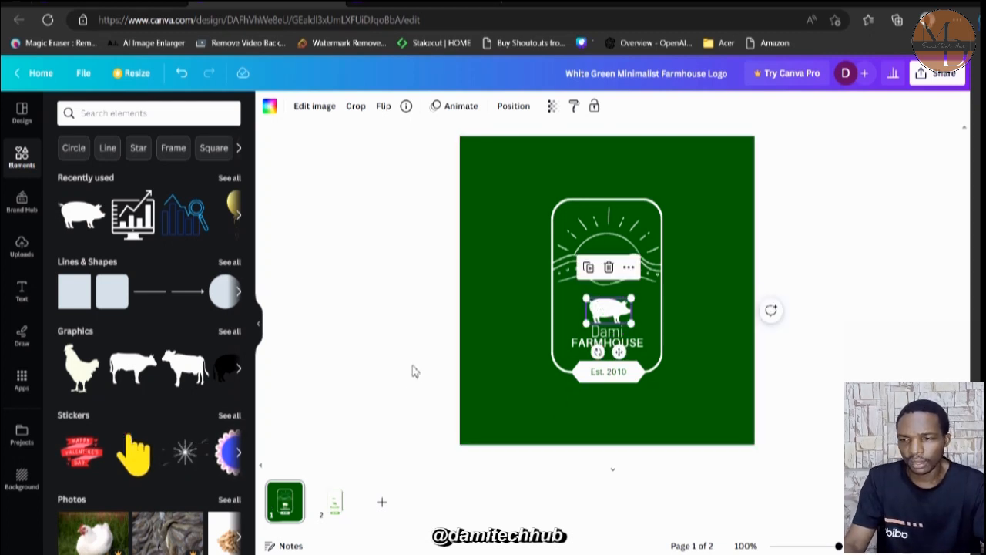
Add the chicken silhouette from the suggested graphics and place it, shrunk to under half size, left of the logo frame.
{"action": "left_click", "coordinate": [85, 372]}
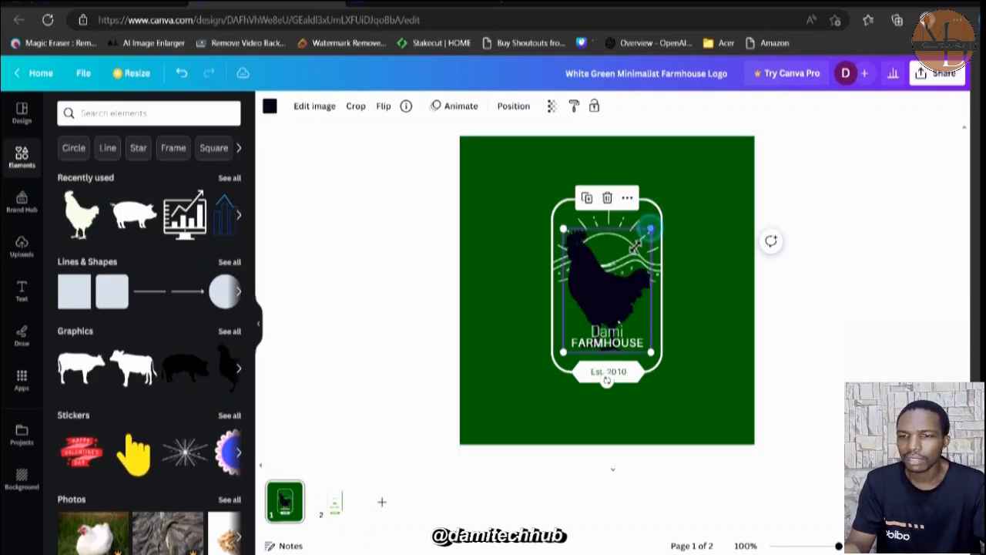
{"action": "left_click_drag", "start_coordinate": [650, 229], "coordinate": [518, 310]}
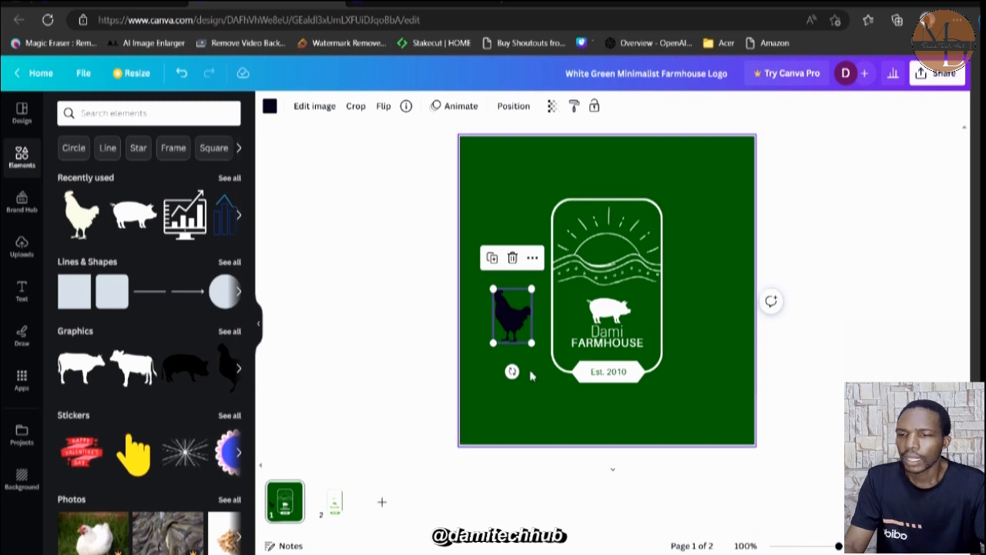
Add a blank third page and fill its background with the dark green document color.
{"action": "scroll", "coordinate": [530, 375], "scroll_direction": "down", "scroll_amount": 1}
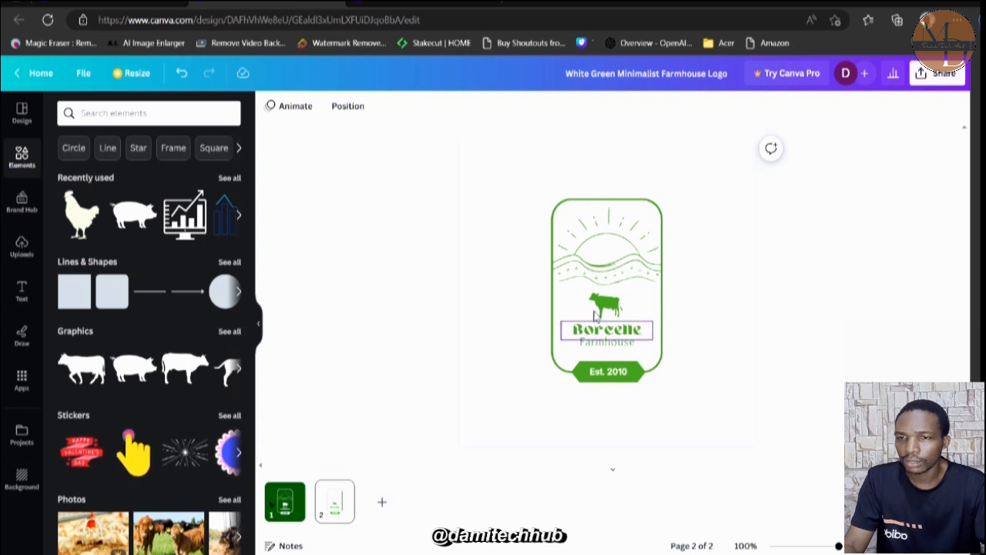
{"action": "left_click", "coordinate": [386, 506]}
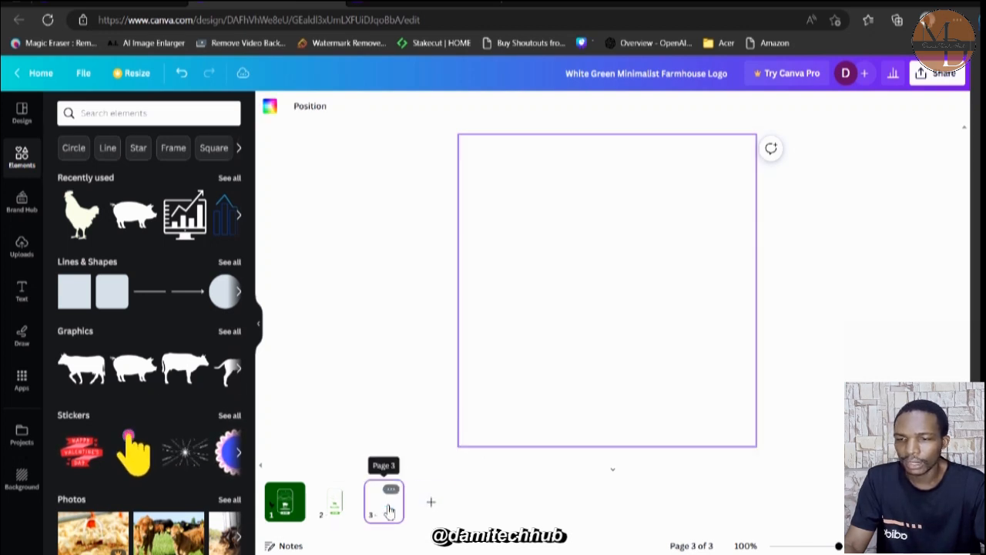
{"action": "left_click", "coordinate": [547, 282]}
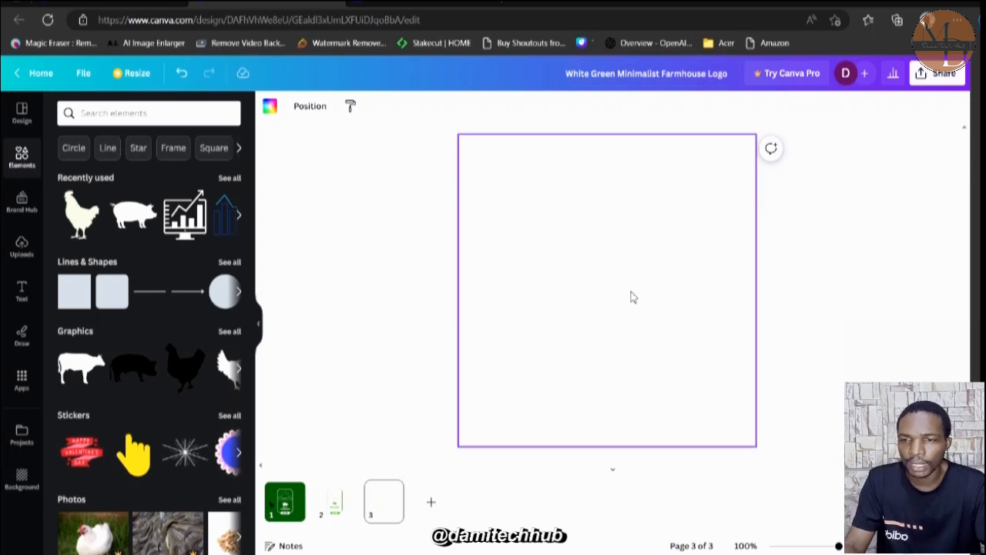
{"action": "left_click", "coordinate": [270, 106]}
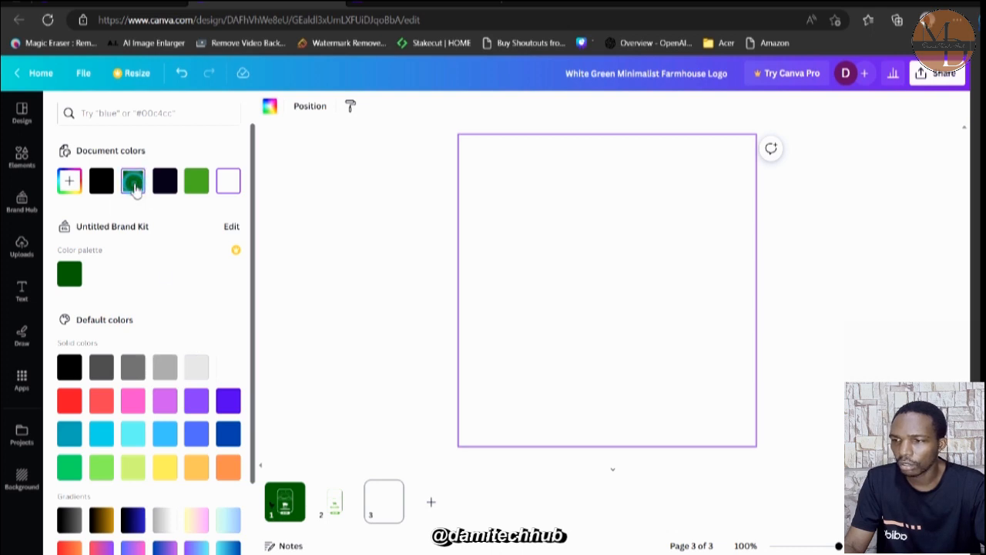
{"action": "left_click", "coordinate": [134, 184]}
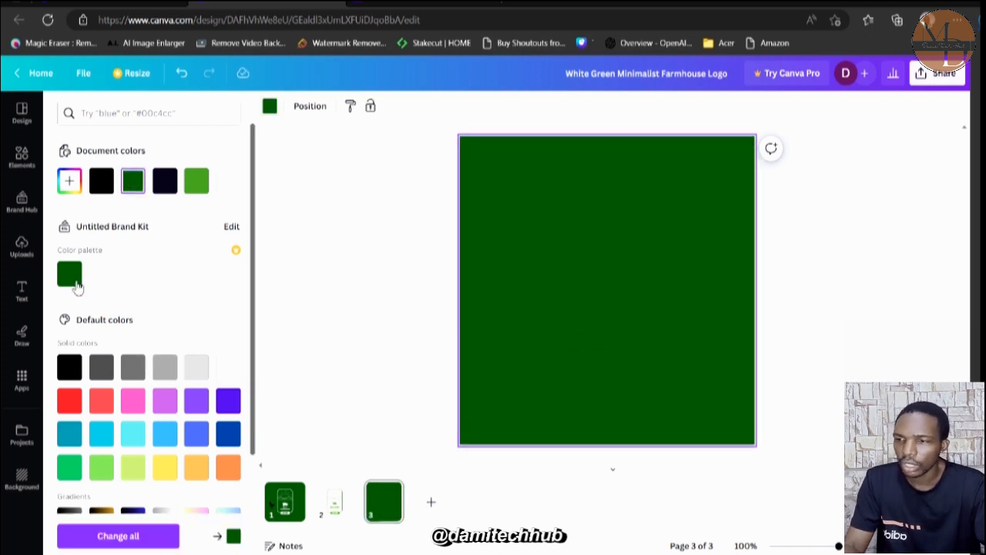
Search the elements for "animals", limit the results to graphics and look through them.
{"action": "left_click", "coordinate": [20, 157]}
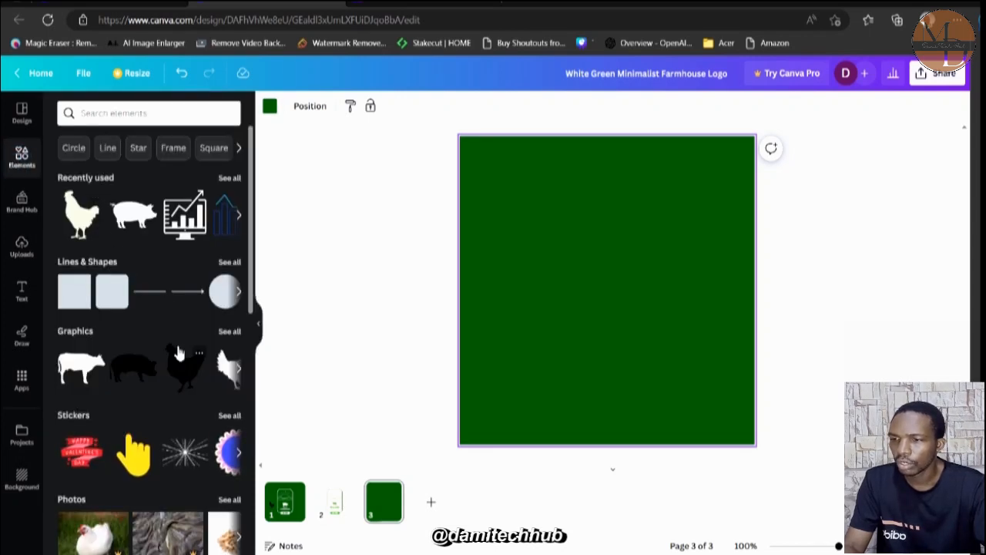
{"action": "scroll", "coordinate": [178, 352], "scroll_direction": "down", "scroll_amount": 3}
{"action": "scroll", "coordinate": [155, 254], "scroll_direction": "up", "scroll_amount": 3}
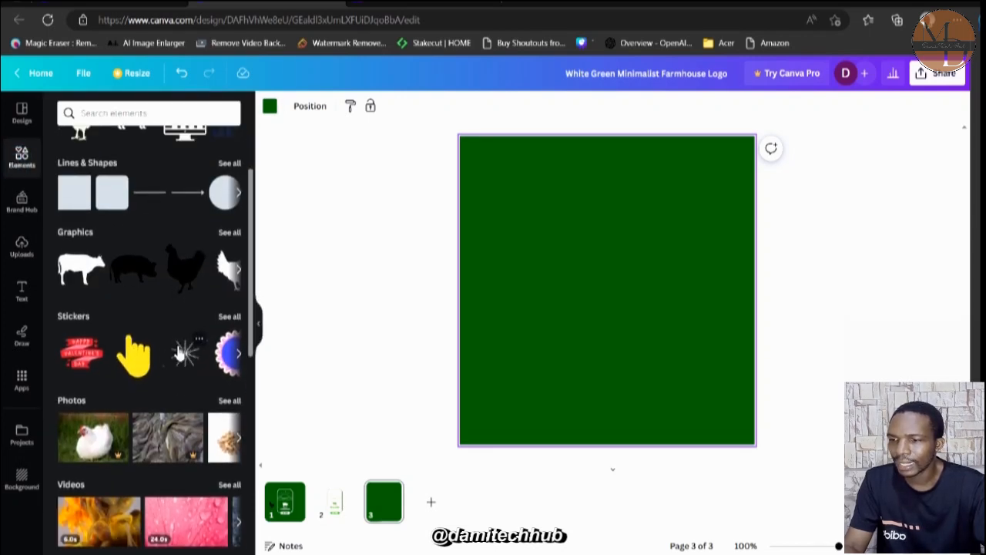
{"action": "left_click", "coordinate": [132, 114]}
{"action": "type", "text": "a"}
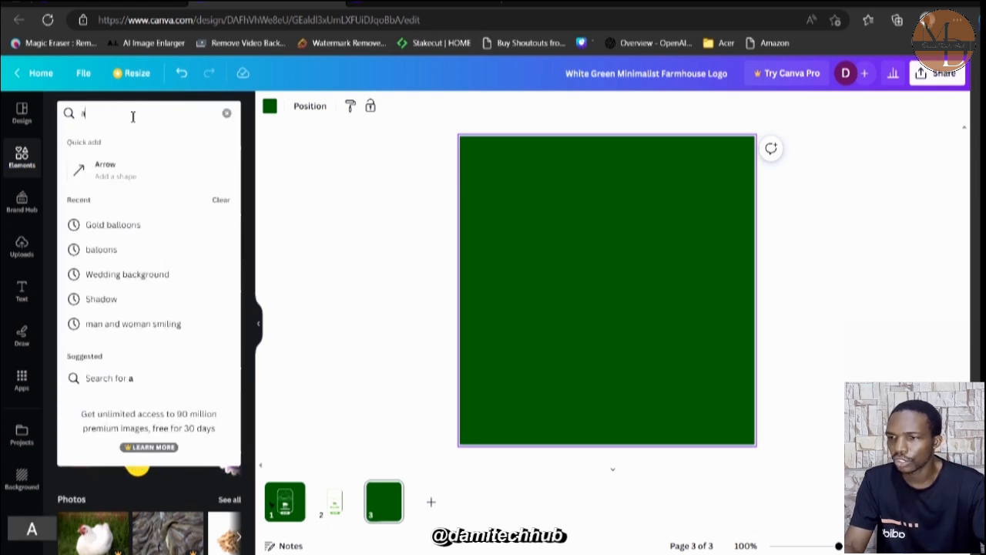
{"action": "type", "text": "nimals"}
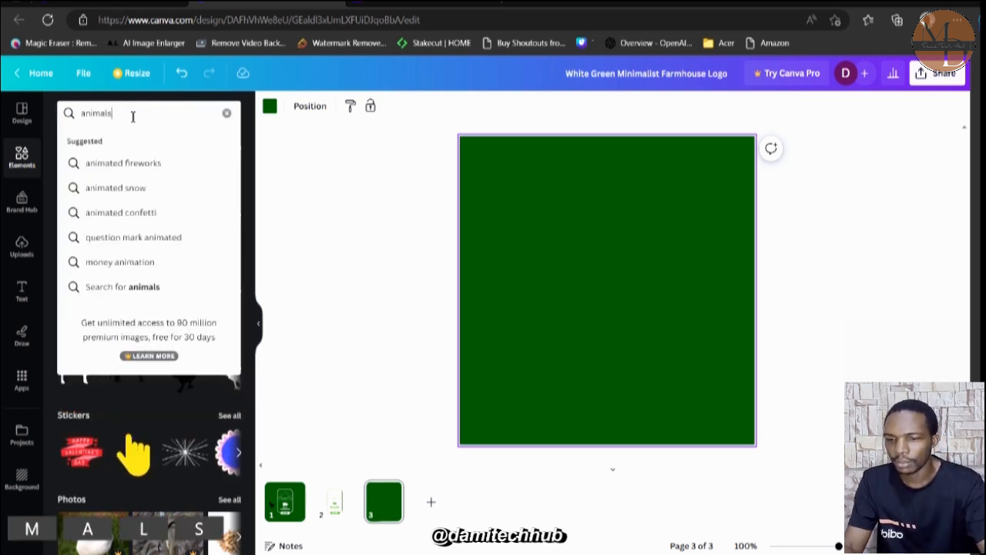
{"action": "key", "text": "Return"}
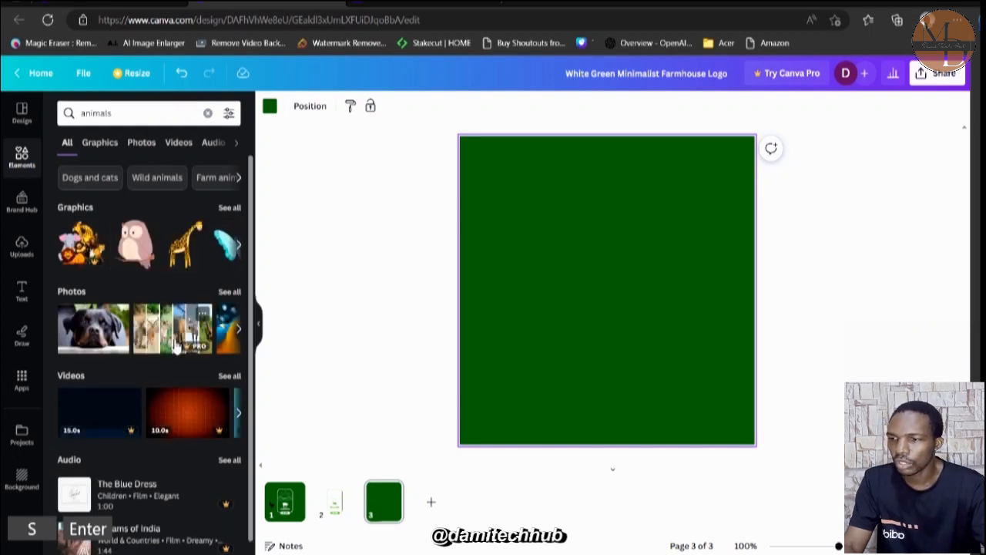
{"action": "left_click", "coordinate": [99, 149]}
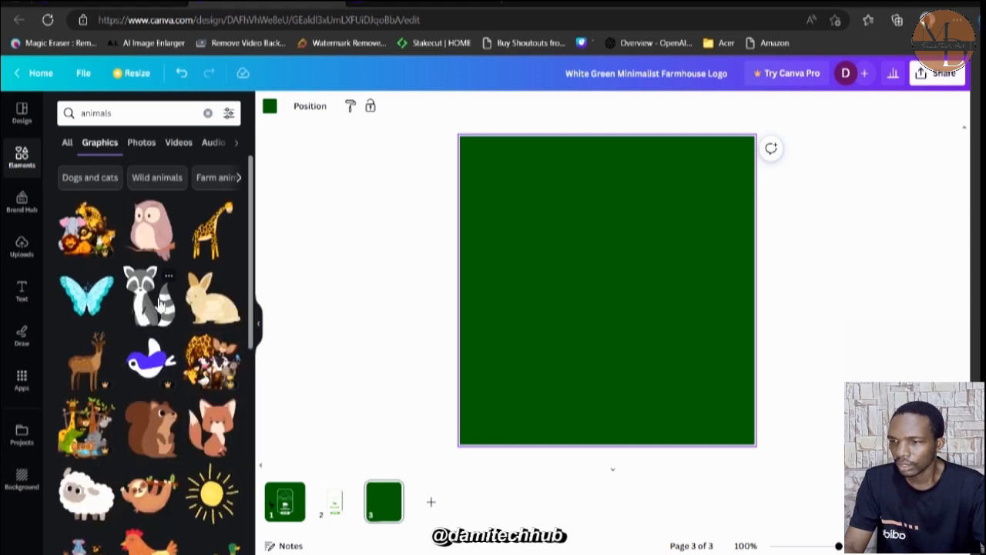
{"action": "scroll", "coordinate": [160, 304], "scroll_direction": "down", "scroll_amount": 5}
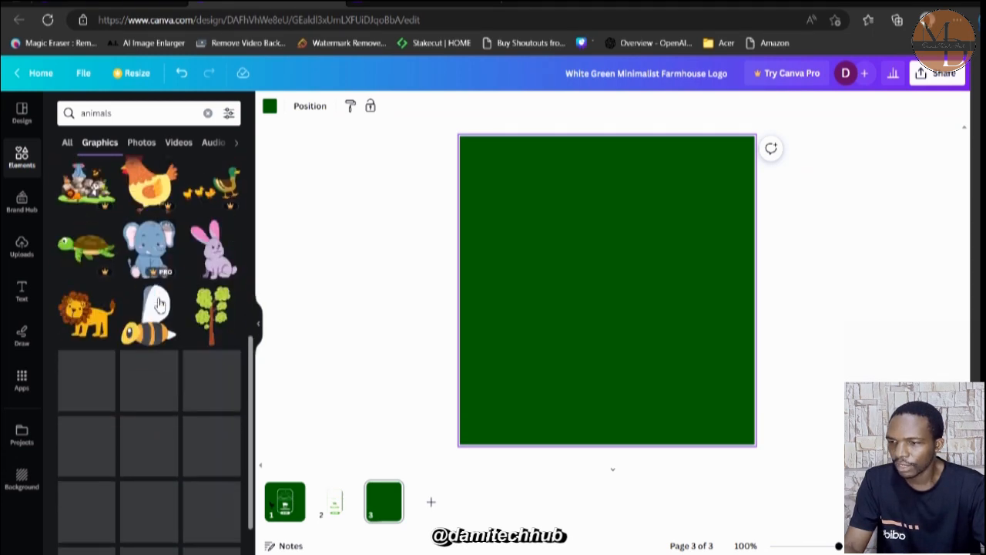
{"action": "scroll", "coordinate": [158, 304], "scroll_direction": "down", "scroll_amount": 2}
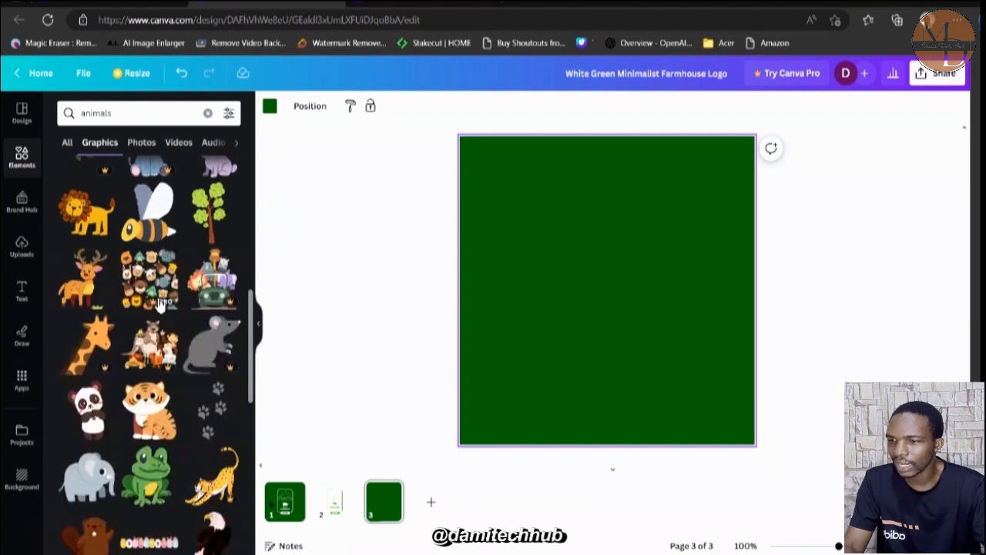
{"action": "scroll", "coordinate": [157, 304], "scroll_direction": "up", "scroll_amount": 1}
{"action": "scroll", "coordinate": [158, 305], "scroll_direction": "down", "scroll_amount": 5}
{"action": "scroll", "coordinate": [158, 305], "scroll_direction": "up", "scroll_amount": 5}
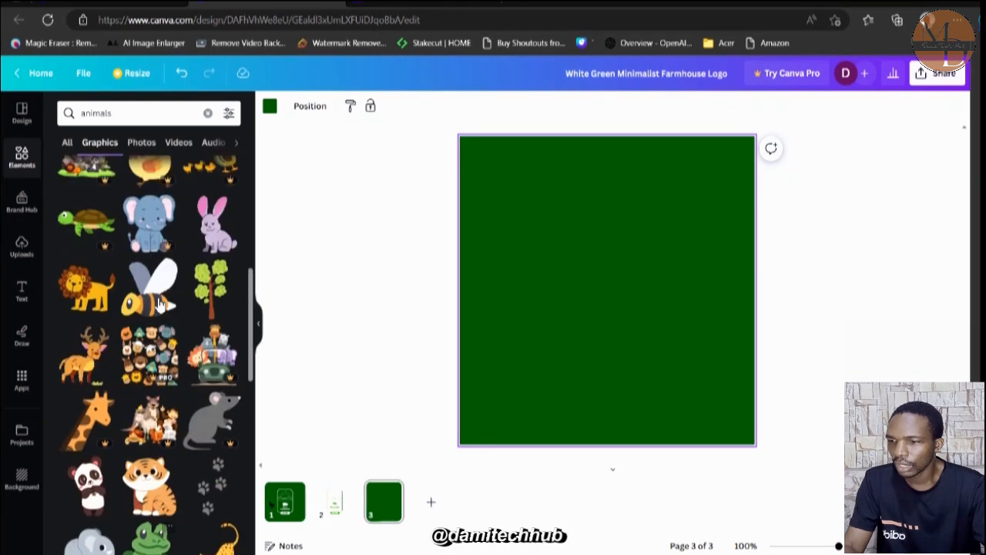
{"action": "scroll", "coordinate": [160, 304], "scroll_direction": "up", "scroll_amount": 3}
Replace the graphics search with "farm".
{"action": "double_click", "coordinate": [106, 114]}
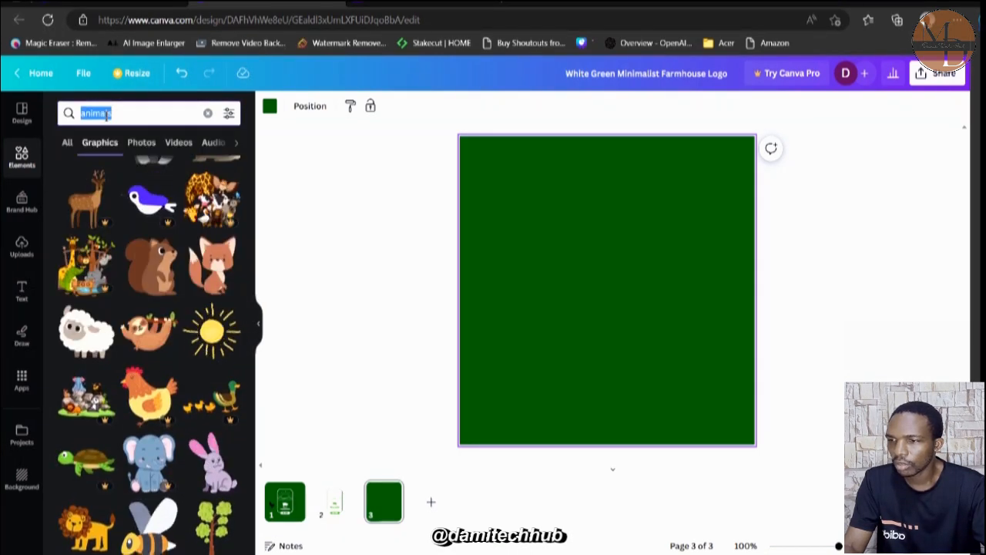
{"action": "key", "text": "BackSpace"}
{"action": "type", "text": "farm"}
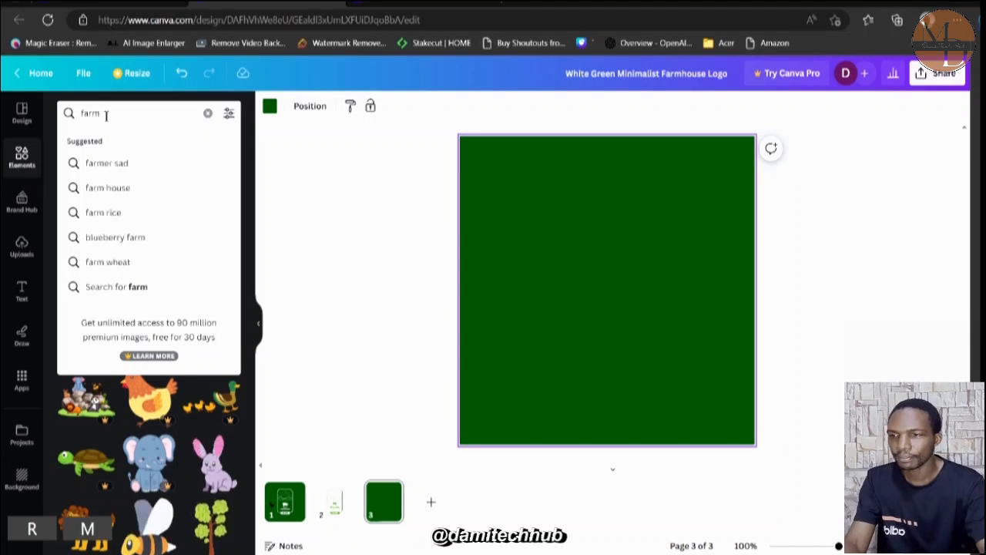
{"action": "key", "text": "Return"}
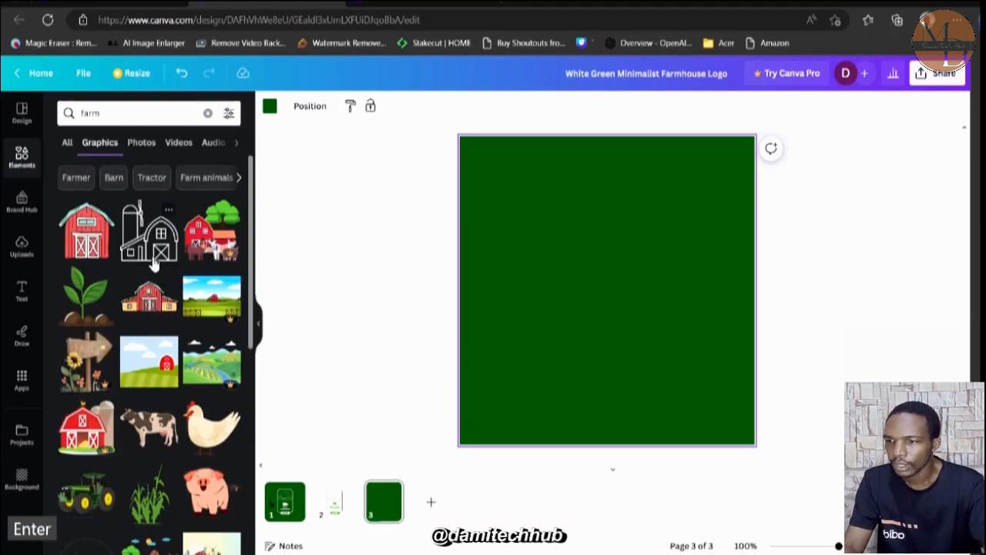
Add the light green corn plant graphic from the farm results to the center of page 3.
{"action": "scroll", "coordinate": [183, 340], "scroll_direction": "down", "scroll_amount": 1}
{"action": "scroll", "coordinate": [182, 339], "scroll_direction": "up", "scroll_amount": 1}
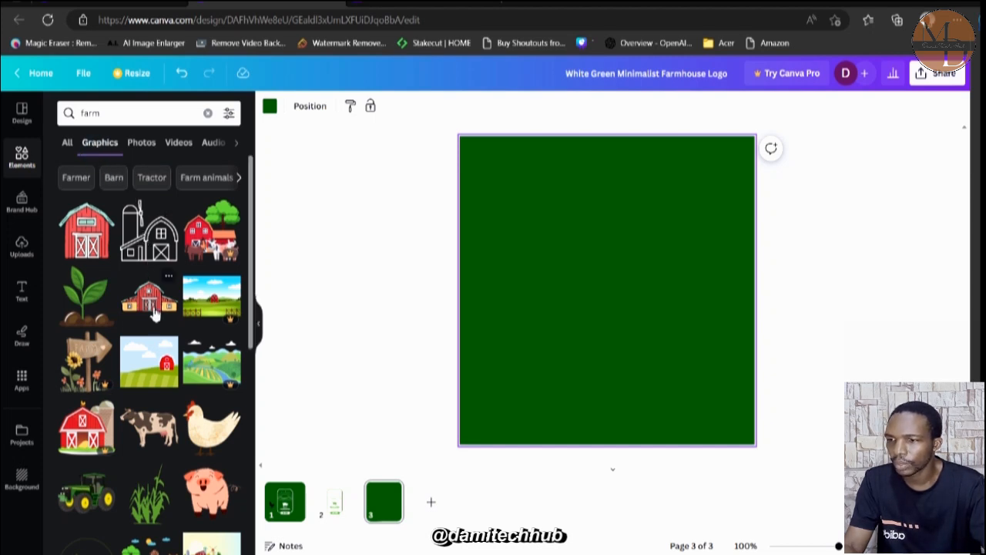
{"action": "scroll", "coordinate": [159, 345], "scroll_direction": "down", "scroll_amount": 4}
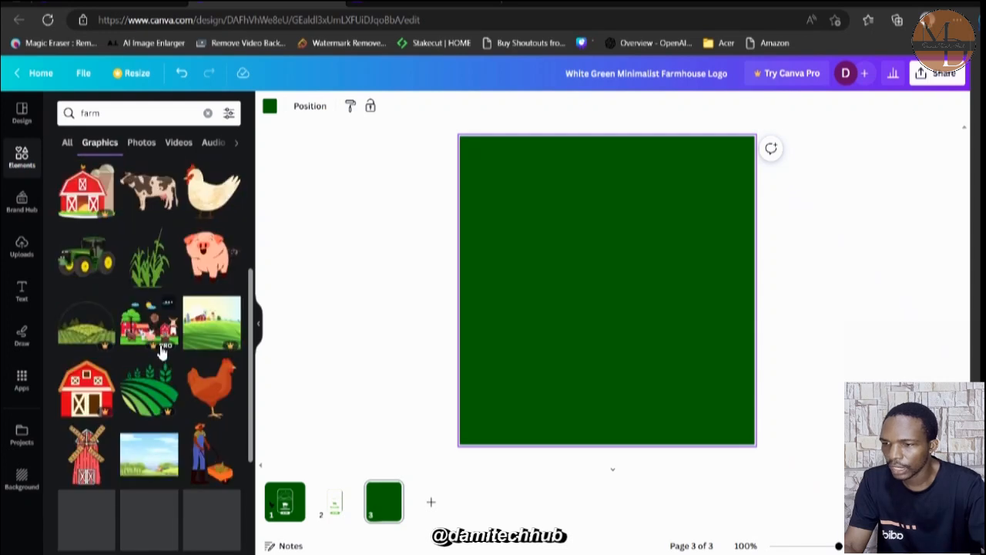
{"action": "scroll", "coordinate": [160, 351], "scroll_direction": "down", "scroll_amount": 2}
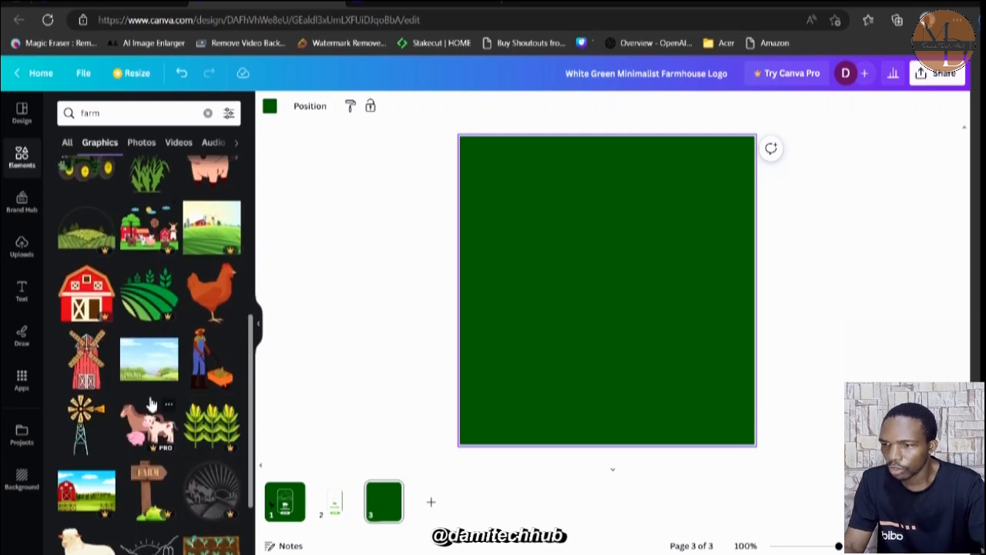
{"action": "scroll", "coordinate": [152, 393], "scroll_direction": "down", "scroll_amount": 3}
{"action": "scroll", "coordinate": [152, 405], "scroll_direction": "down", "scroll_amount": 2}
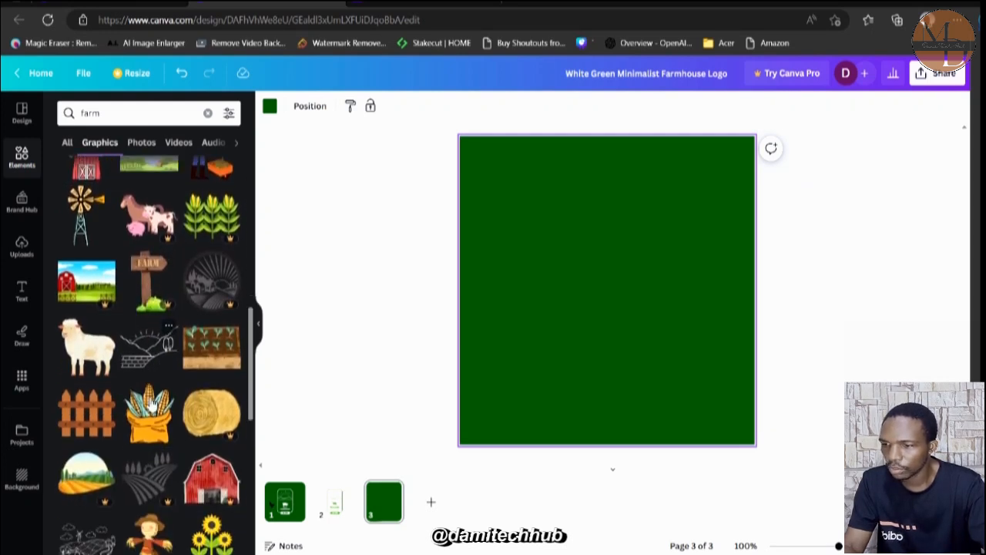
{"action": "scroll", "coordinate": [151, 405], "scroll_direction": "down", "scroll_amount": 1}
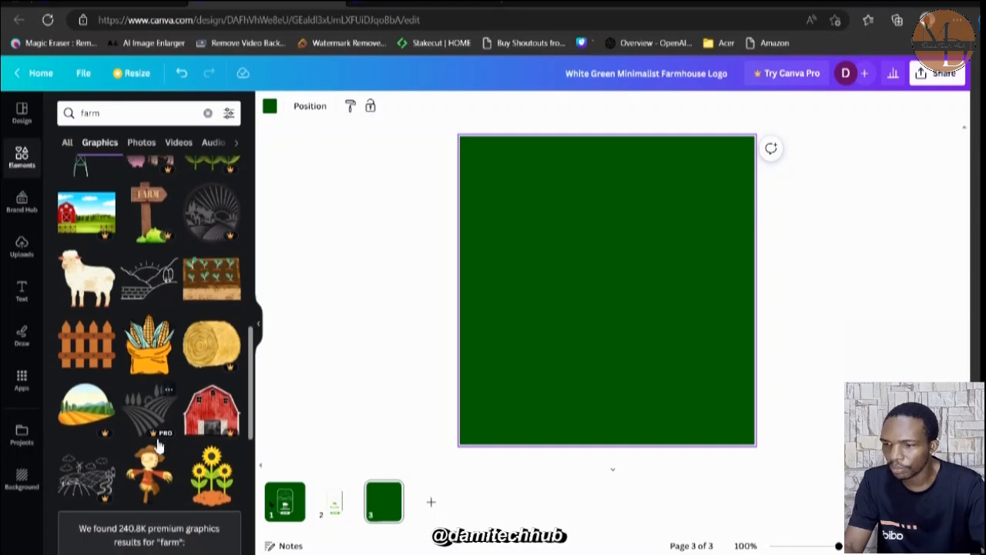
{"action": "scroll", "coordinate": [159, 446], "scroll_direction": "down", "scroll_amount": 5}
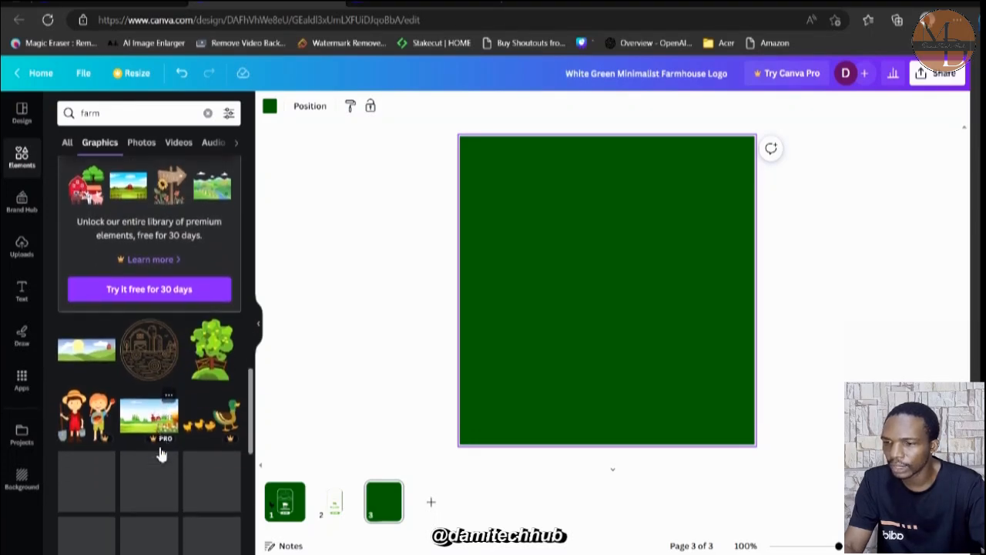
{"action": "scroll", "coordinate": [160, 453], "scroll_direction": "down", "scroll_amount": 4}
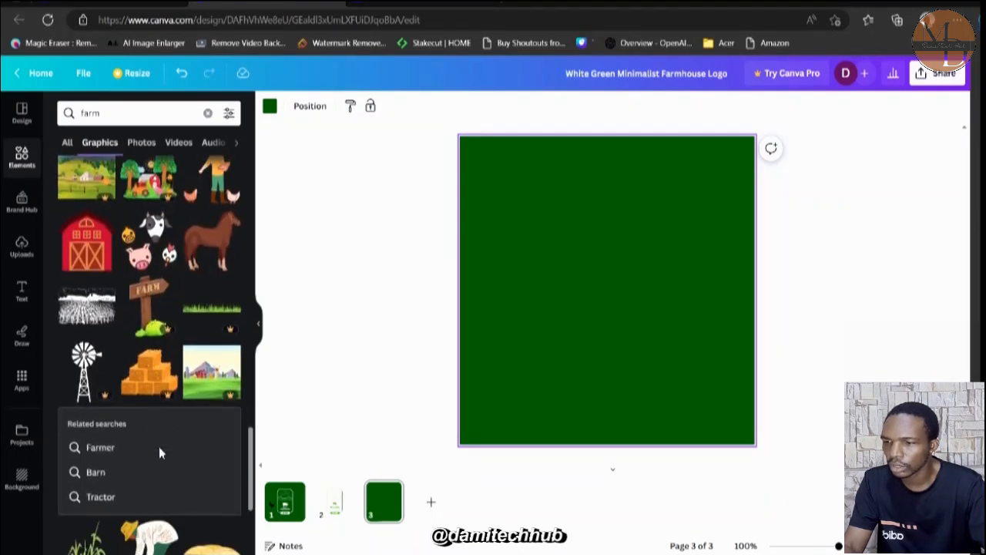
{"action": "scroll", "coordinate": [159, 446], "scroll_direction": "down", "scroll_amount": 5}
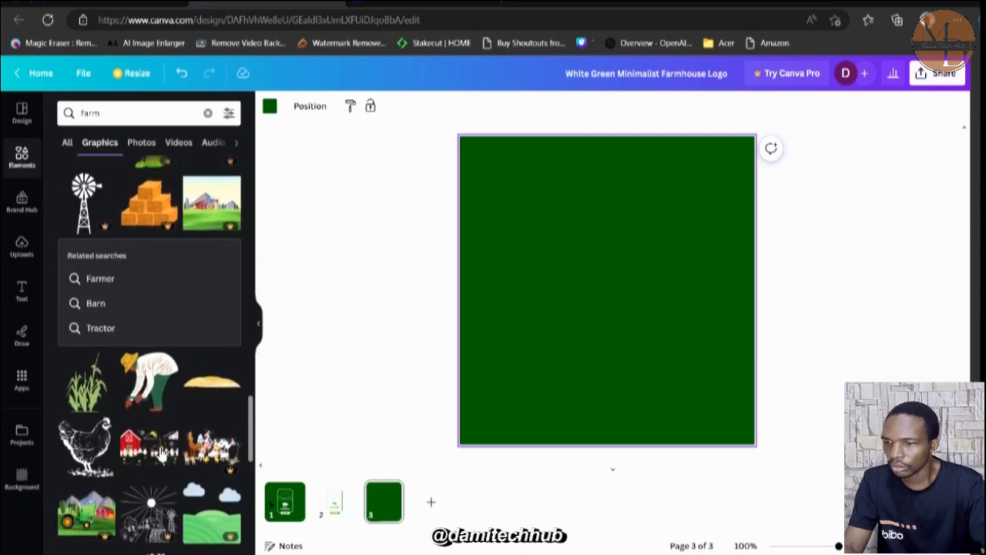
{"action": "left_click", "coordinate": [85, 395]}
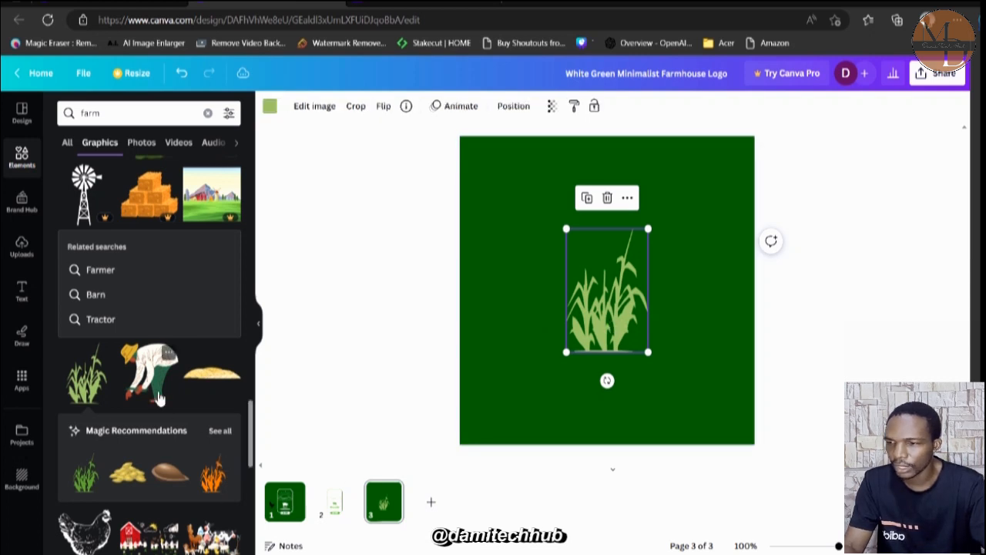
Add the sketched hen graphic from the farm results and place it, shrunk to just over half size, left of the corn plant.
{"action": "scroll", "coordinate": [158, 397], "scroll_direction": "down", "scroll_amount": 1}
{"action": "left_click", "coordinate": [90, 478]}
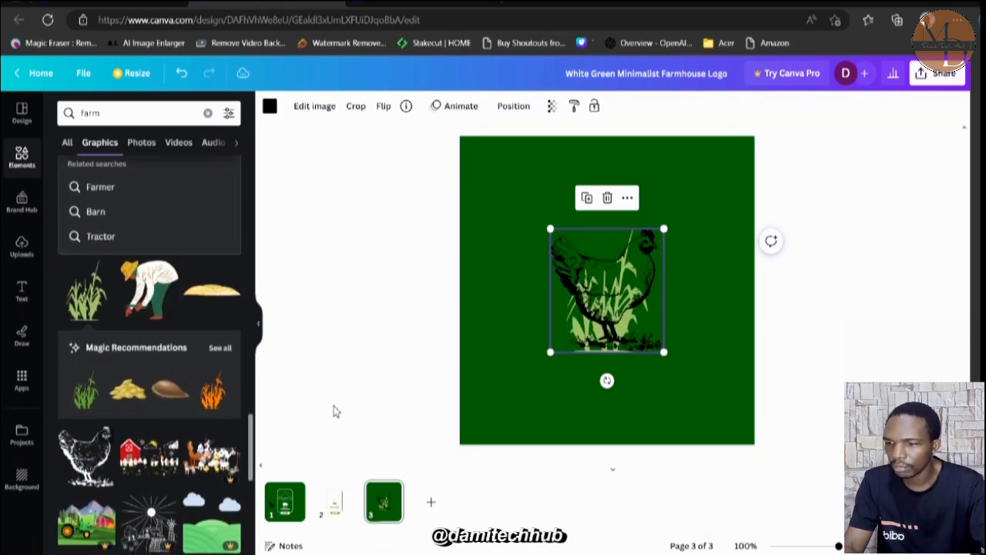
{"action": "left_click_drag", "start_coordinate": [635, 287], "coordinate": [579, 318]}
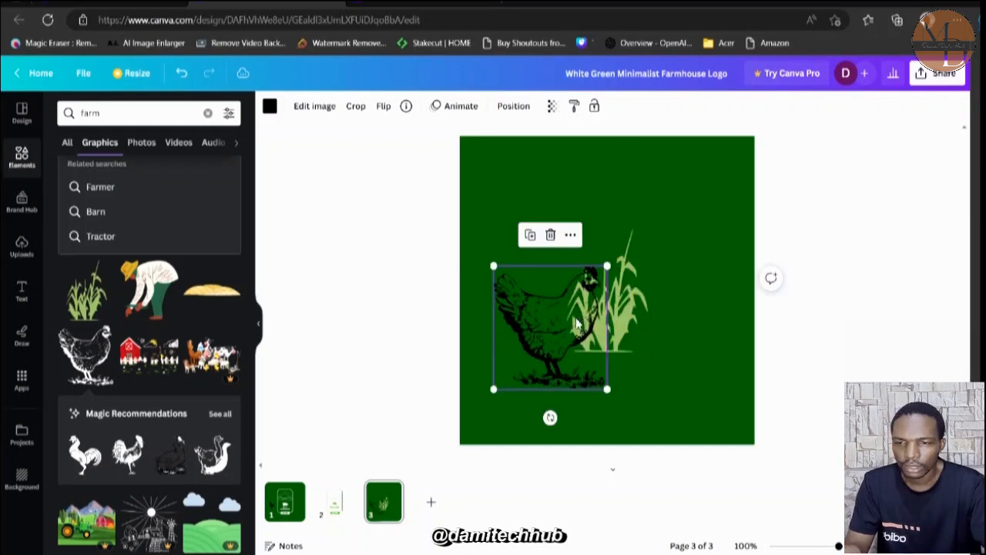
{"action": "left_click_drag", "start_coordinate": [608, 265], "coordinate": [562, 318]}
{"action": "left_click_drag", "start_coordinate": [553, 359], "coordinate": [561, 343]}
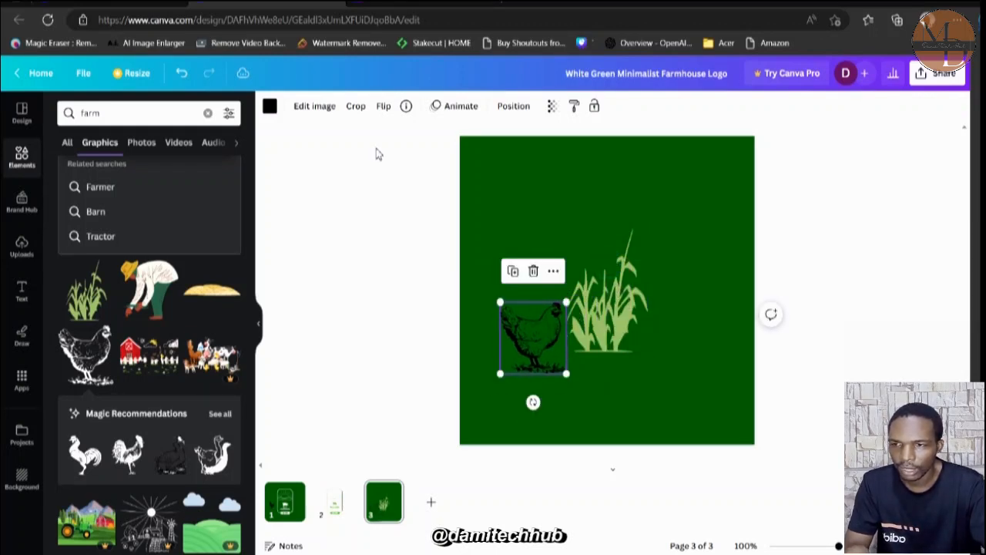
Recolor the sketched hen graphic white.
{"action": "left_click", "coordinate": [270, 105]}
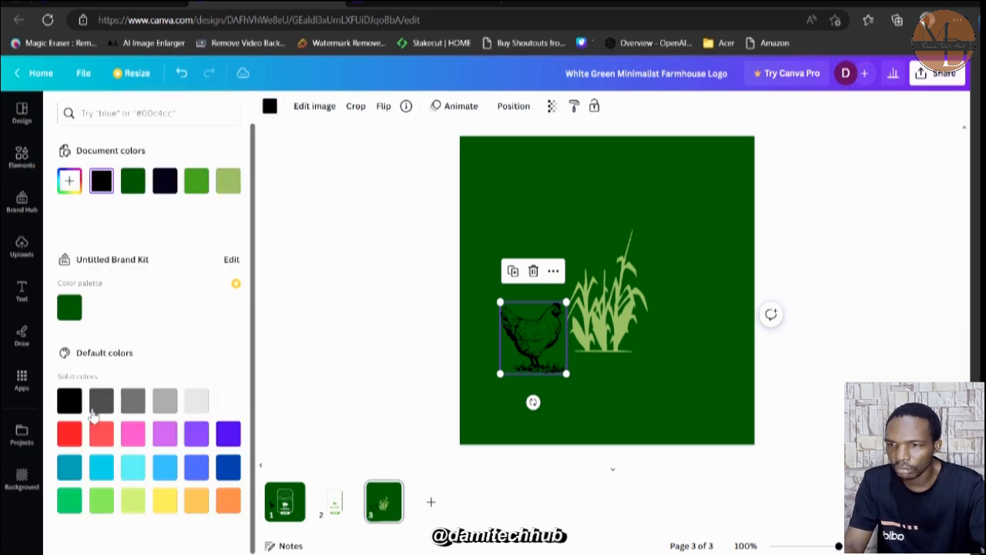
{"action": "left_click", "coordinate": [228, 400]}
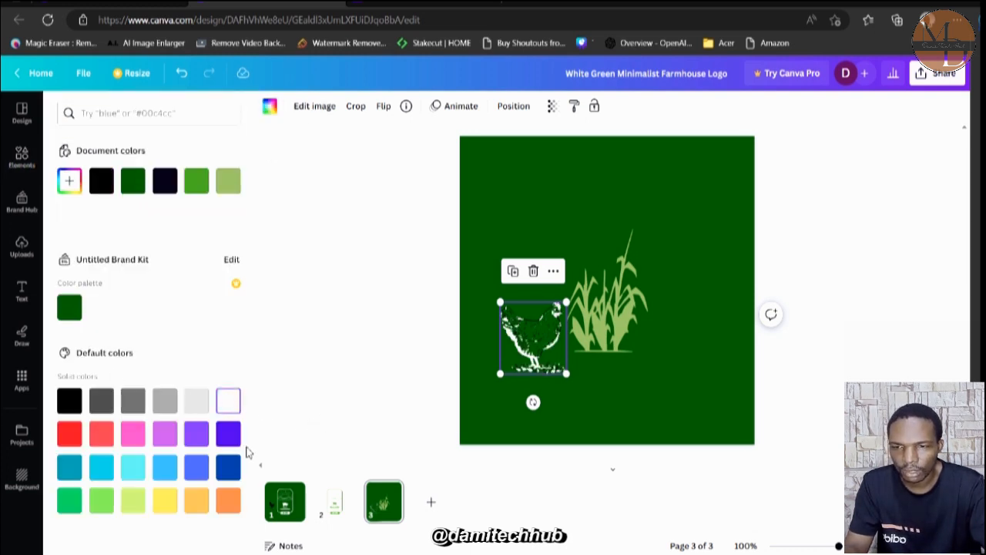
Recolor the sketched hen purple and set the background of page 3 to pale green #A4CBA6.
{"action": "left_click", "coordinate": [194, 436]}
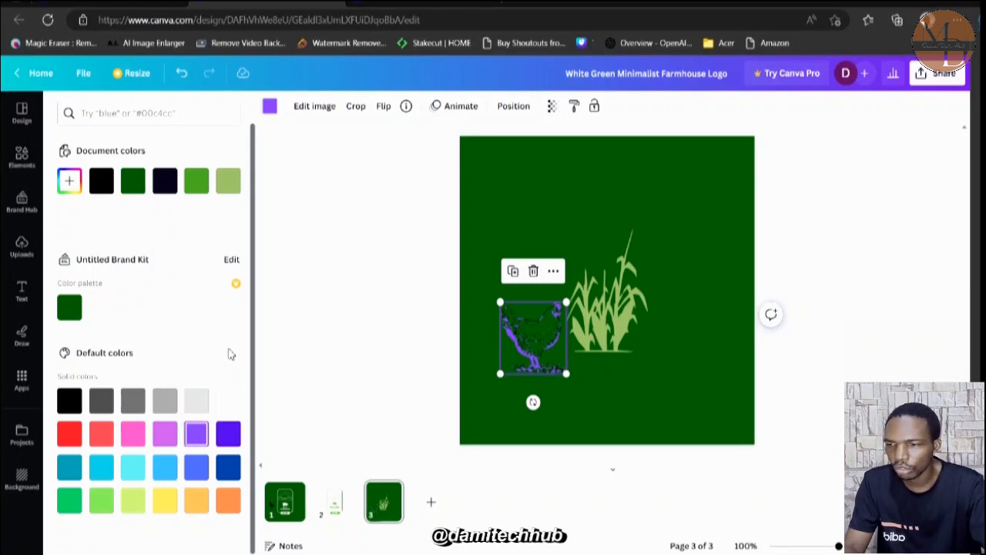
{"action": "left_click", "coordinate": [528, 222]}
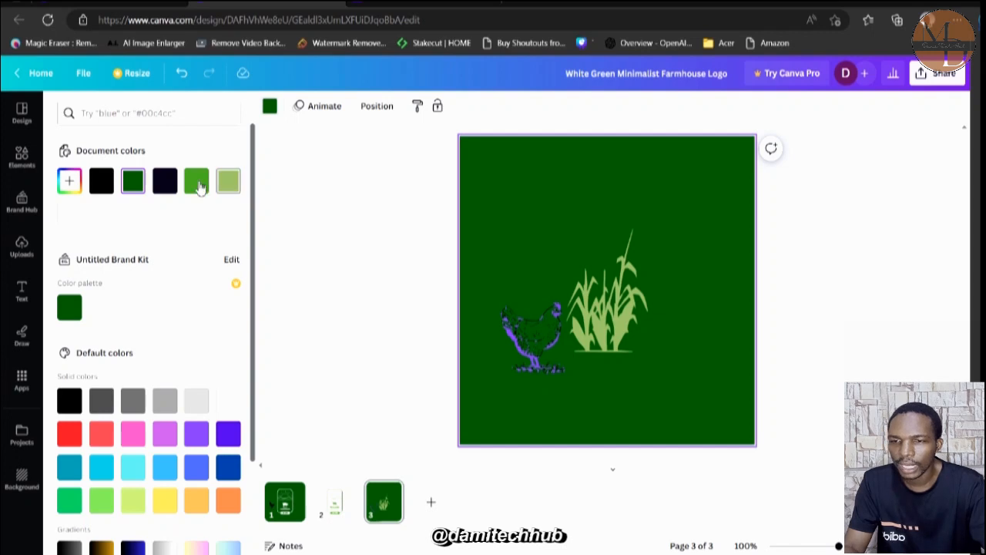
{"action": "left_click", "coordinate": [69, 181]}
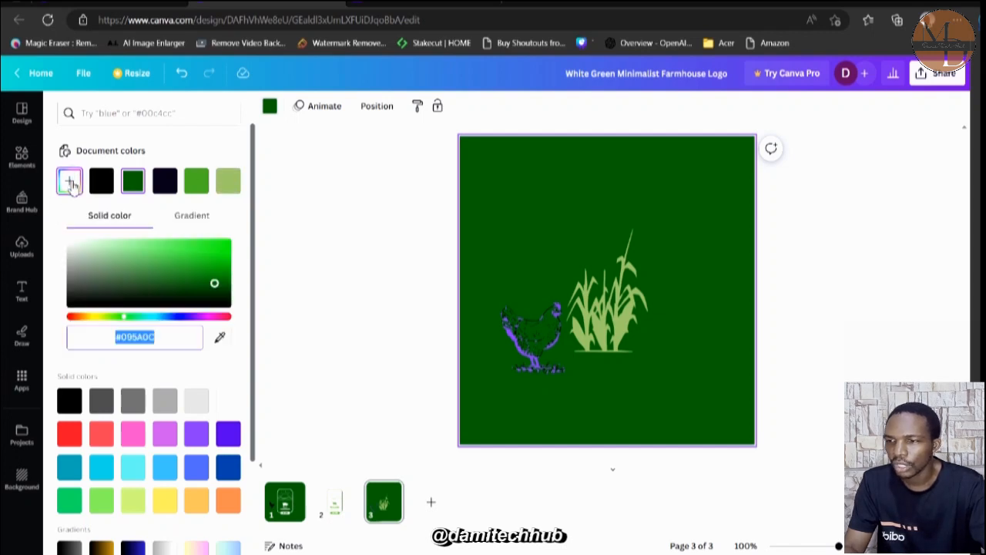
{"action": "left_click", "coordinate": [99, 256]}
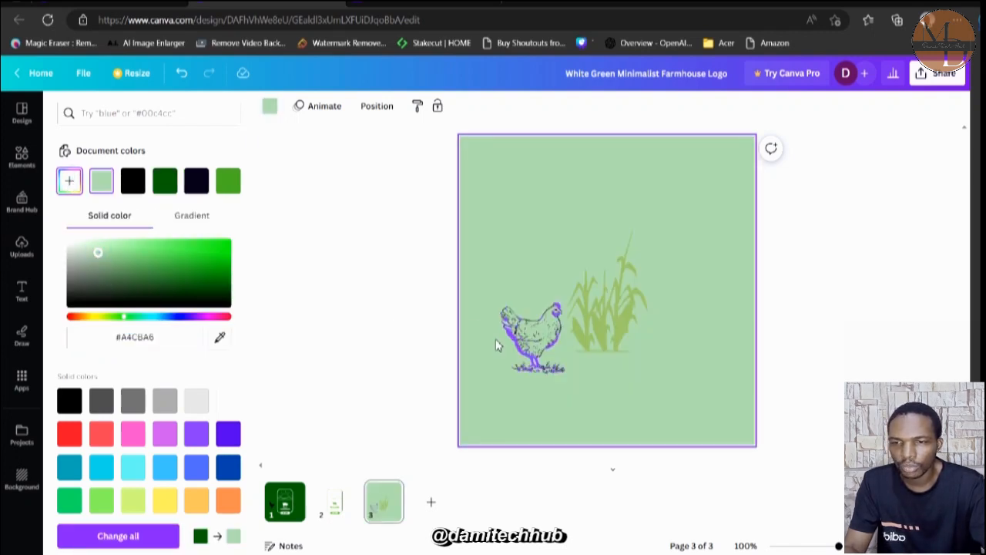
Recolor the sketched hen graphic light gray and move it slightly upward beside the corn plant.
{"action": "left_click", "coordinate": [544, 354]}
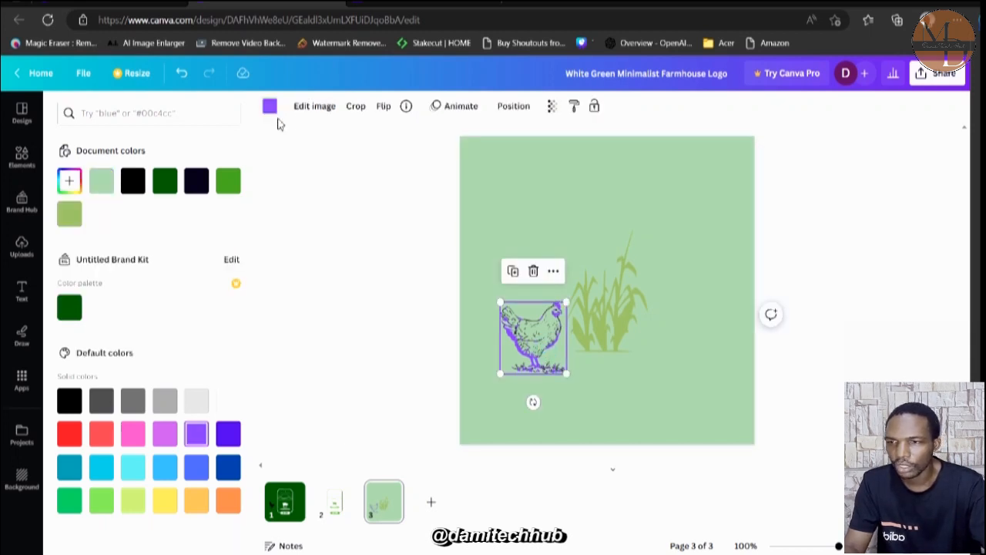
{"action": "left_click", "coordinate": [199, 399]}
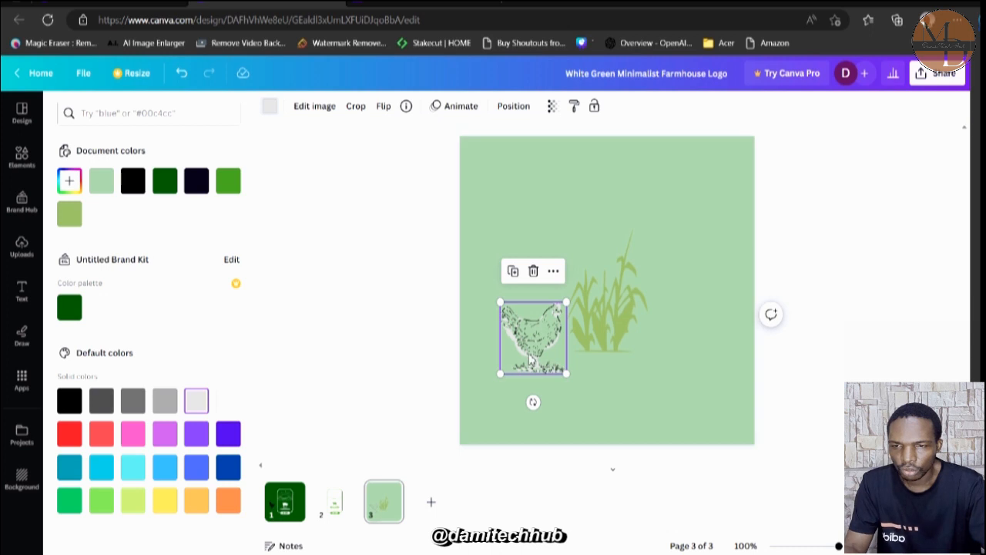
{"action": "left_click_drag", "start_coordinate": [531, 327], "coordinate": [531, 297]}
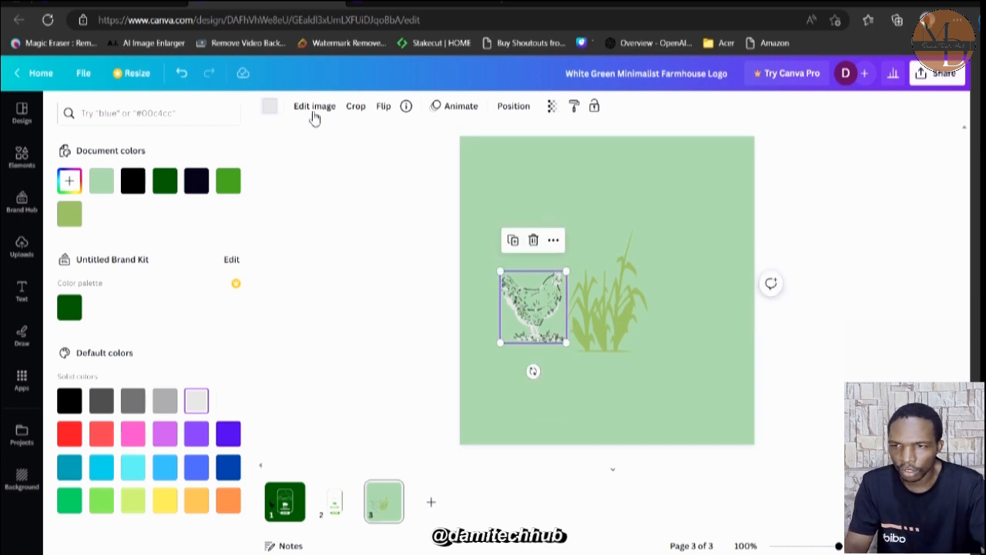
Set the background of page 3 to white and move the hen up against the corn plant, level with its base.
{"action": "left_click", "coordinate": [565, 160]}
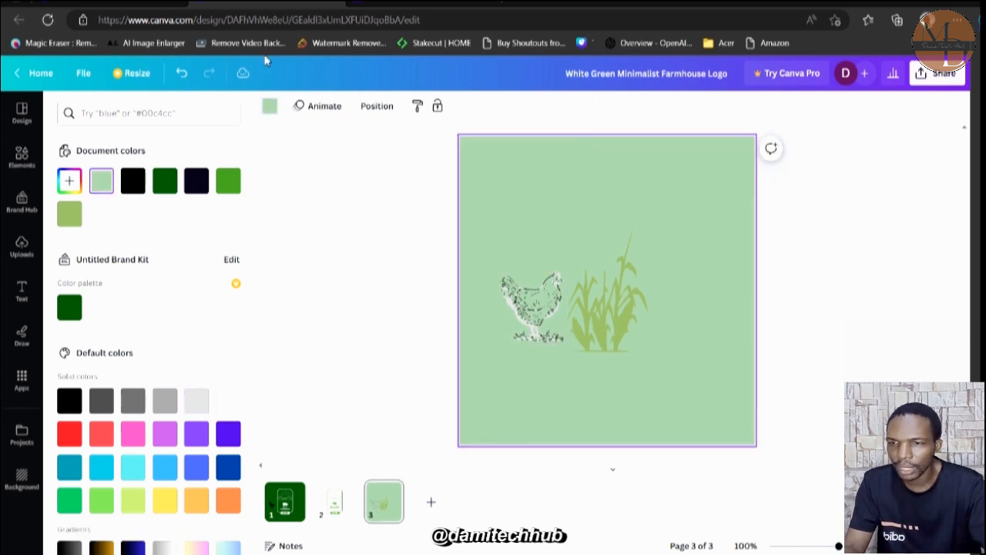
{"action": "left_click", "coordinate": [274, 110]}
{"action": "left_click", "coordinate": [275, 109]}
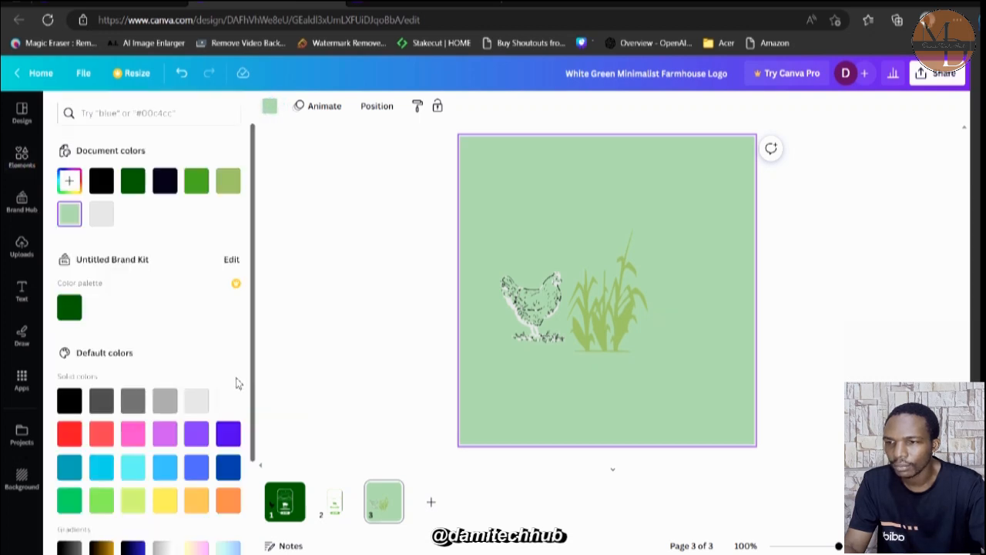
{"action": "left_click", "coordinate": [227, 404]}
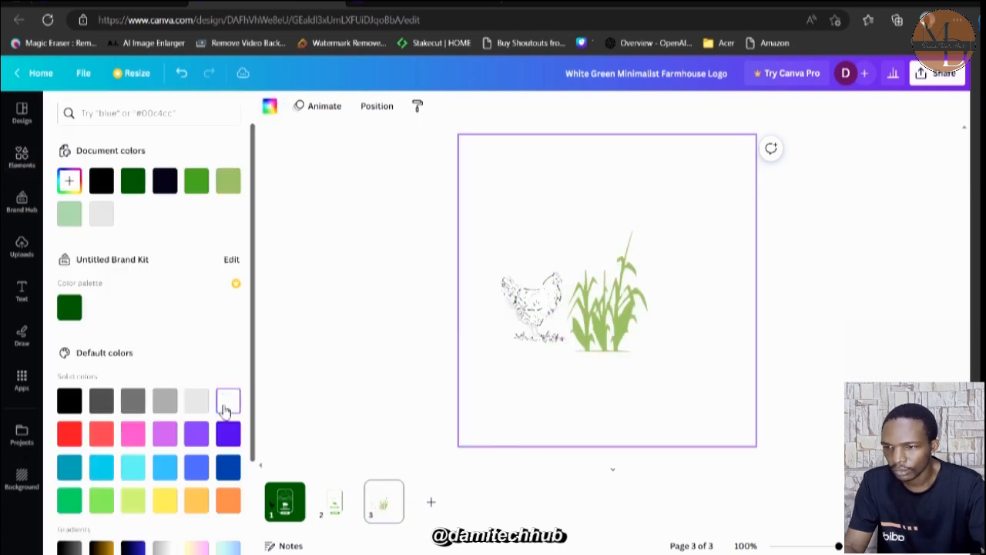
{"action": "left_click", "coordinate": [535, 318]}
{"action": "mouse_move", "coordinate": [534, 318]}
{"action": "left_mouse_down"}
{"action": "mouse_move", "coordinate": [637, 348]}
{"action": "mouse_move", "coordinate": [659, 336]}
{"action": "mouse_move", "coordinate": [554, 343]}
{"action": "mouse_move", "coordinate": [543, 325]}
{"action": "left_mouse_up"}
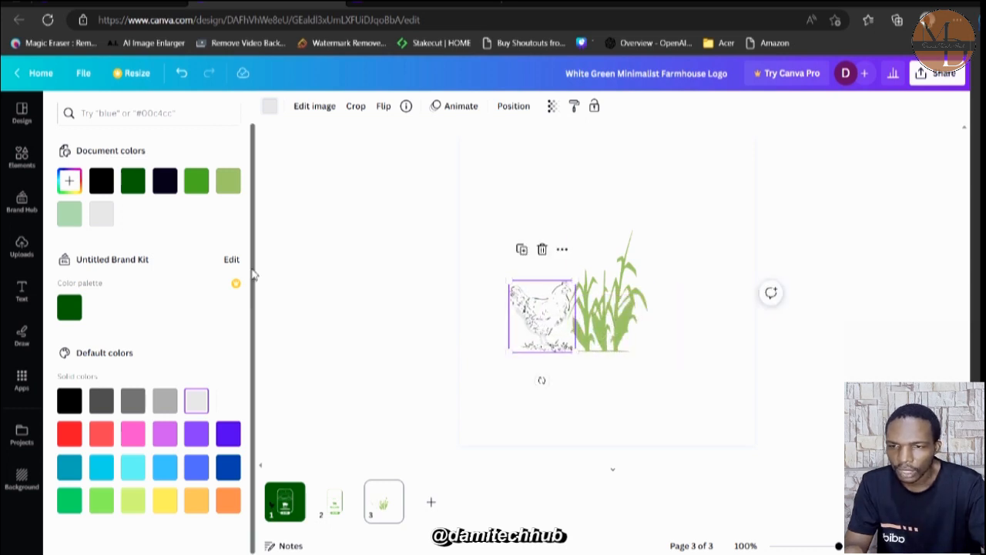
Search the elements library for "ring" and limit the results to graphics.
{"action": "left_click", "coordinate": [21, 158]}
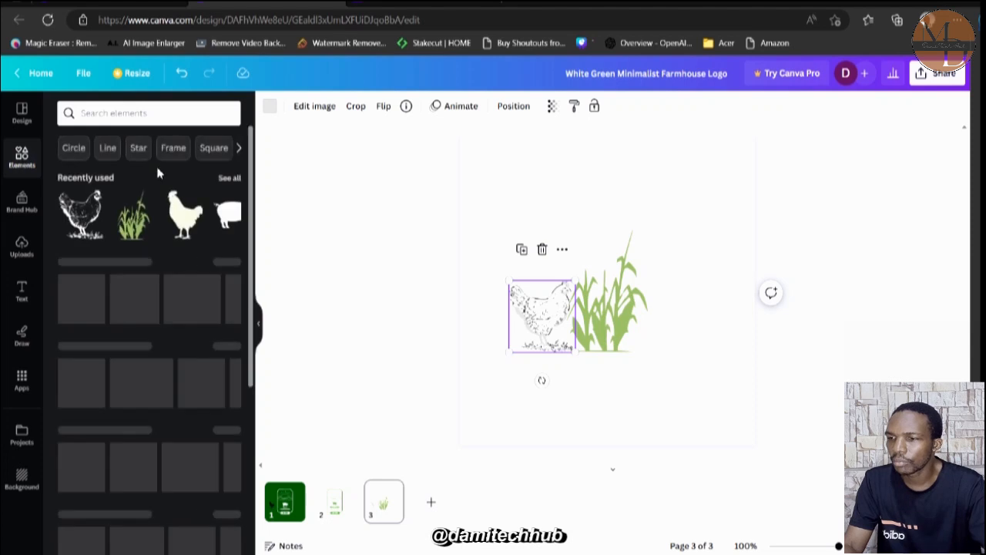
{"action": "left_click", "coordinate": [149, 114]}
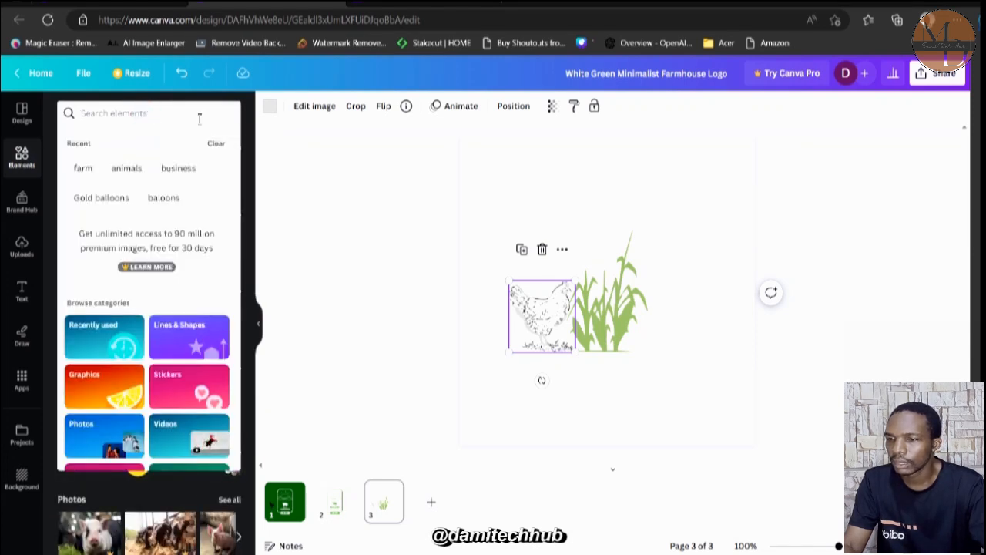
{"action": "left_click", "coordinate": [301, 146]}
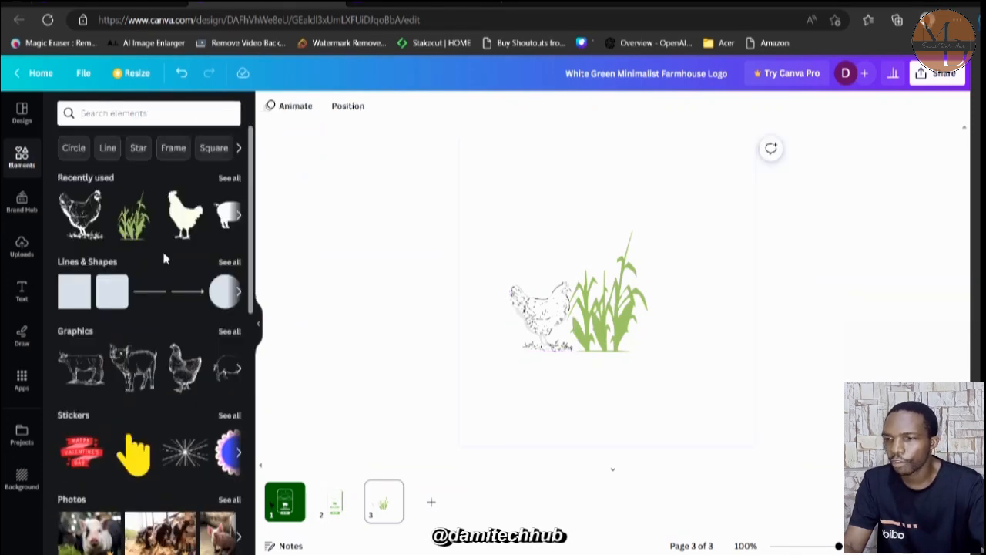
{"action": "left_click", "coordinate": [107, 113]}
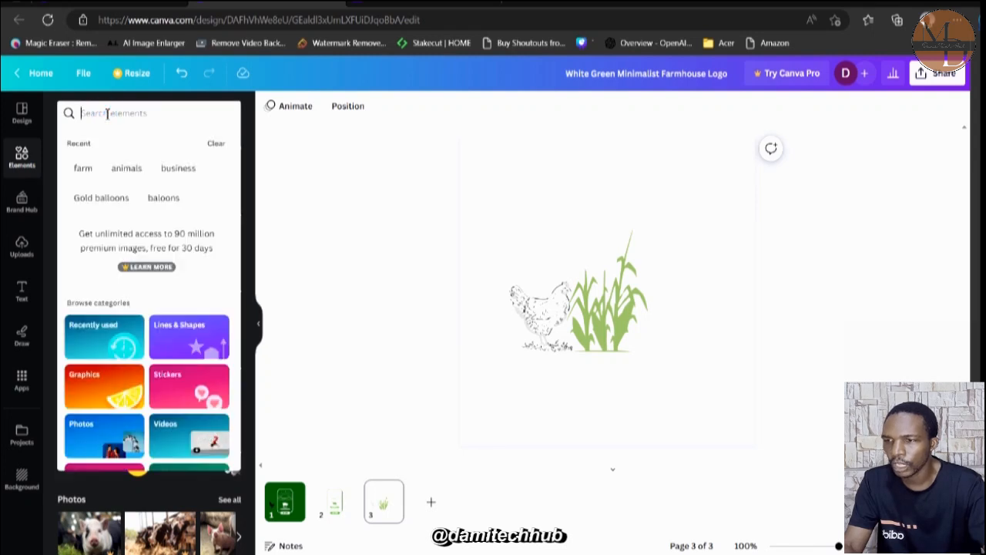
{"action": "type", "text": "f"}
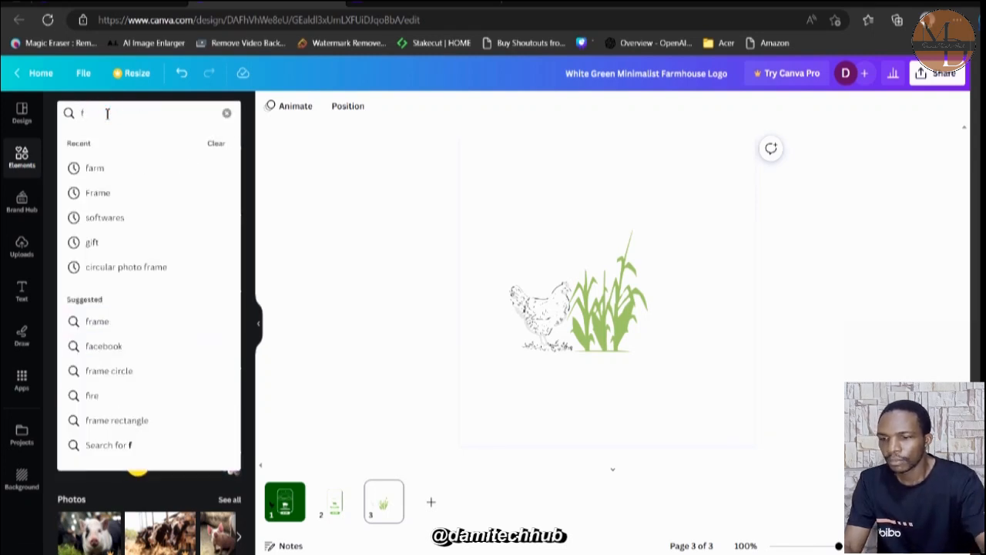
{"action": "key", "text": "BackSpace"}
{"action": "type", "text": "ring"}
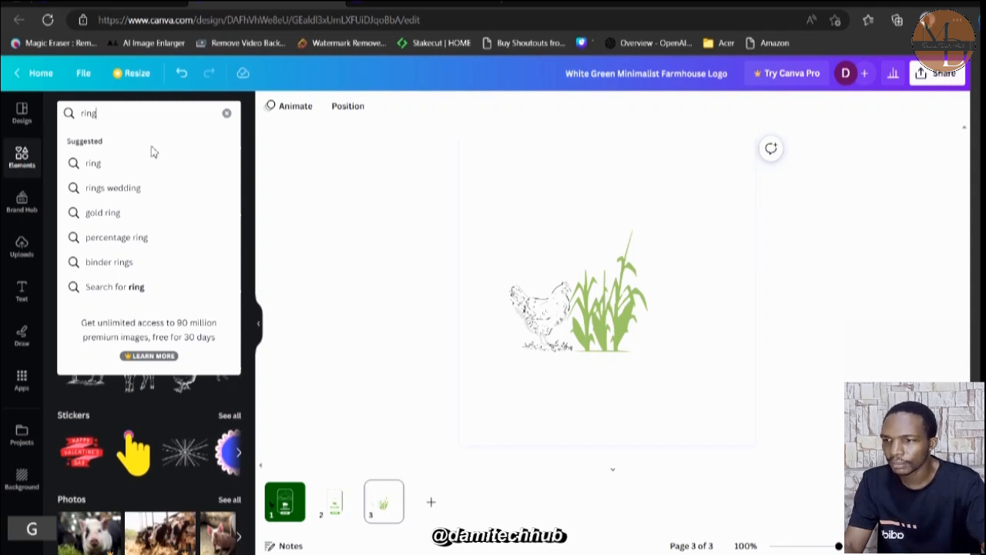
{"action": "key", "text": "Return"}
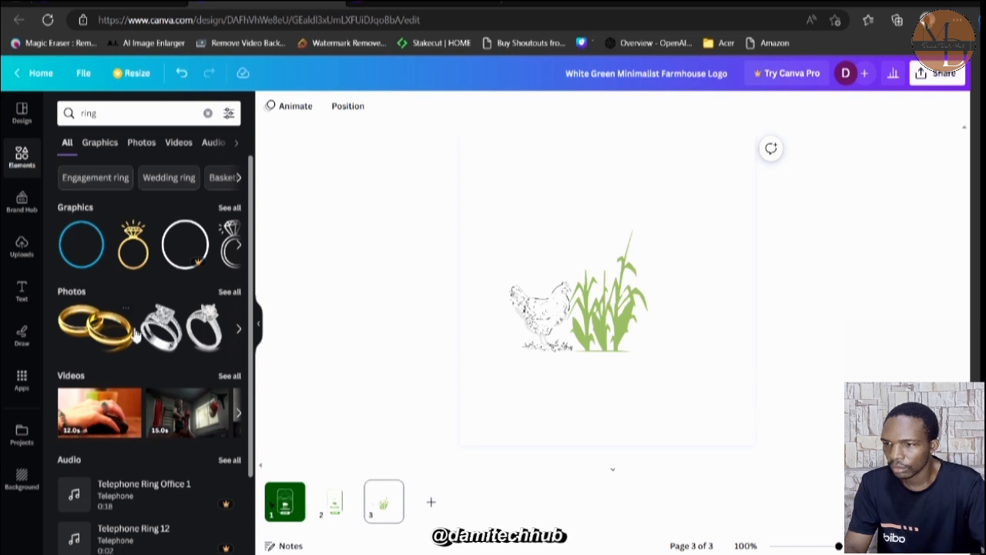
{"action": "left_click", "coordinate": [92, 145]}
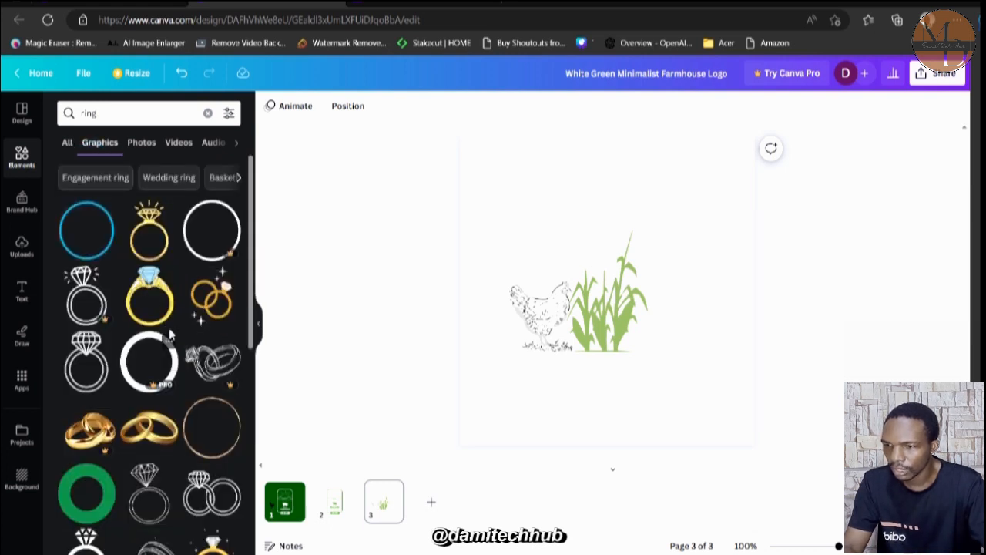
Try framing the hen and corn plant with the thin gold ring graphic sent one layer backward, and delete the ring.
{"action": "left_click", "coordinate": [217, 416]}
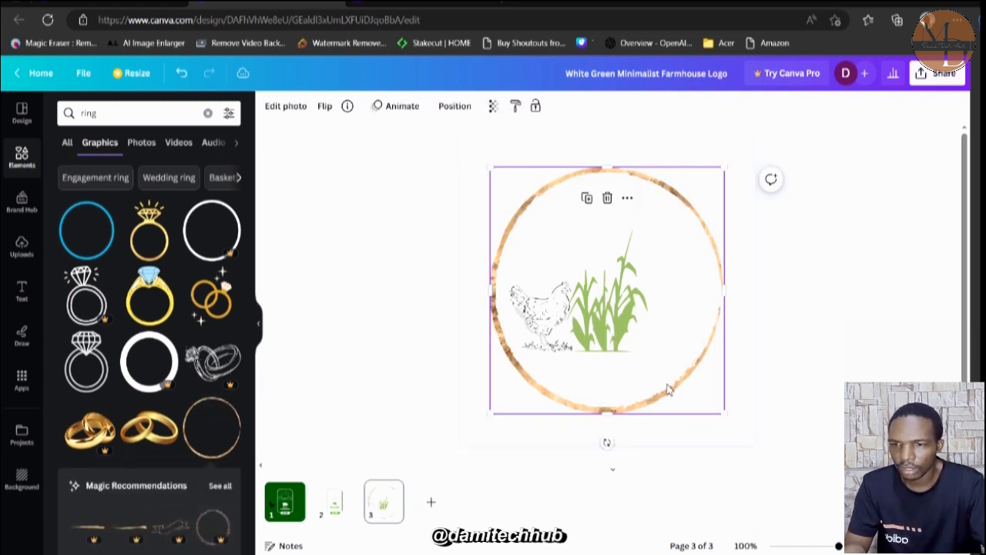
{"action": "left_click_drag", "start_coordinate": [598, 337], "coordinate": [589, 316]}
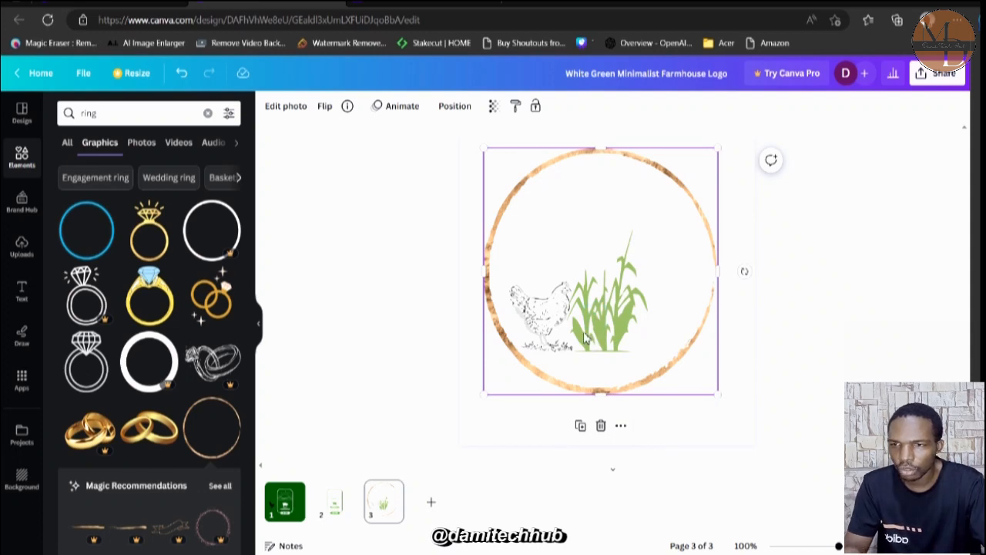
{"action": "double_click", "coordinate": [586, 337]}
{"action": "right_click", "coordinate": [585, 337]}
{"action": "mouse_move", "coordinate": [587, 338]}
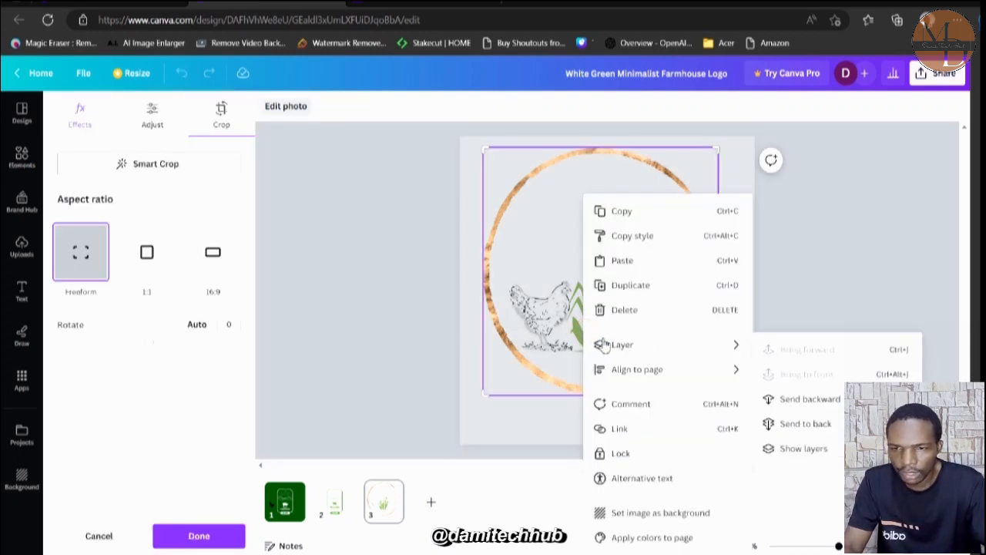
{"action": "left_click", "coordinate": [778, 400]}
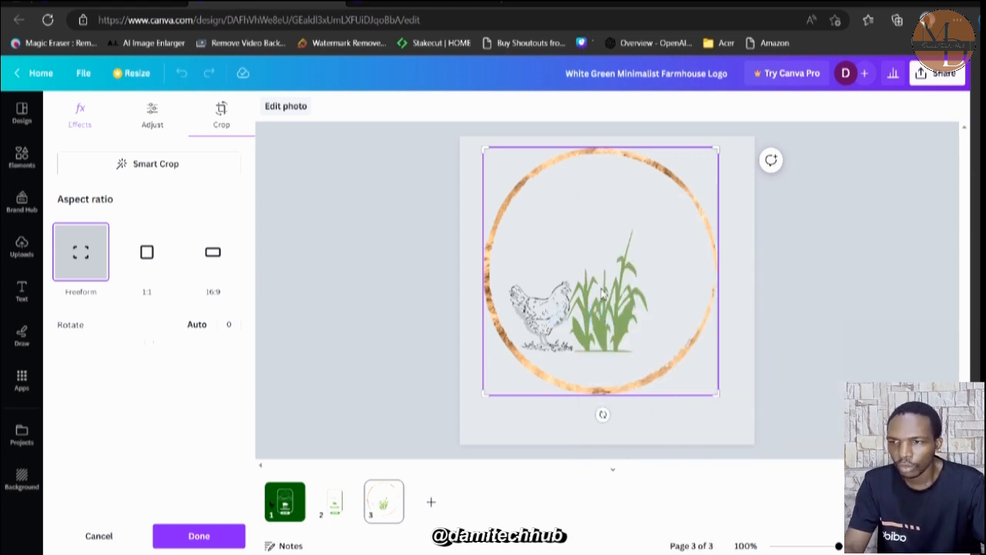
{"action": "key", "text": "Escape"}
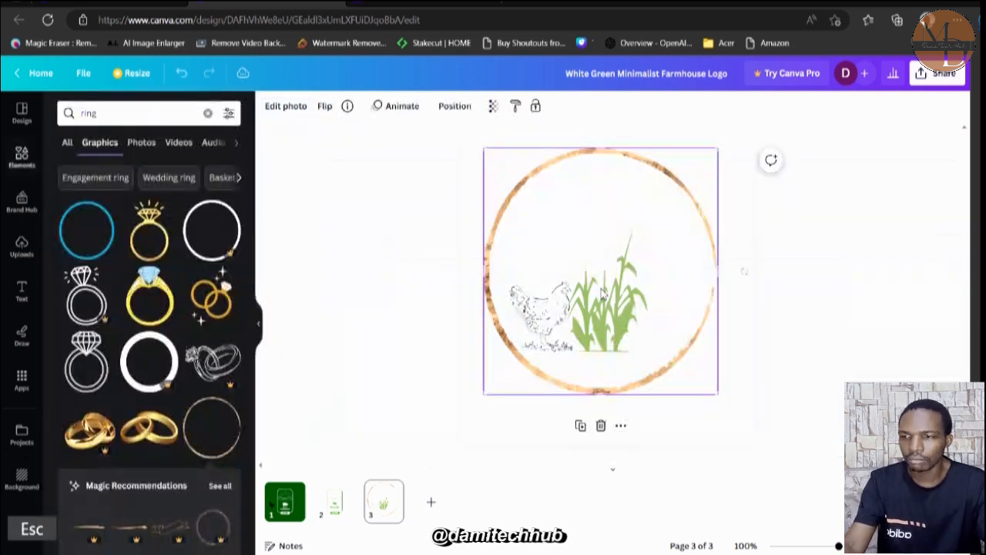
{"action": "key", "text": "Delete"}
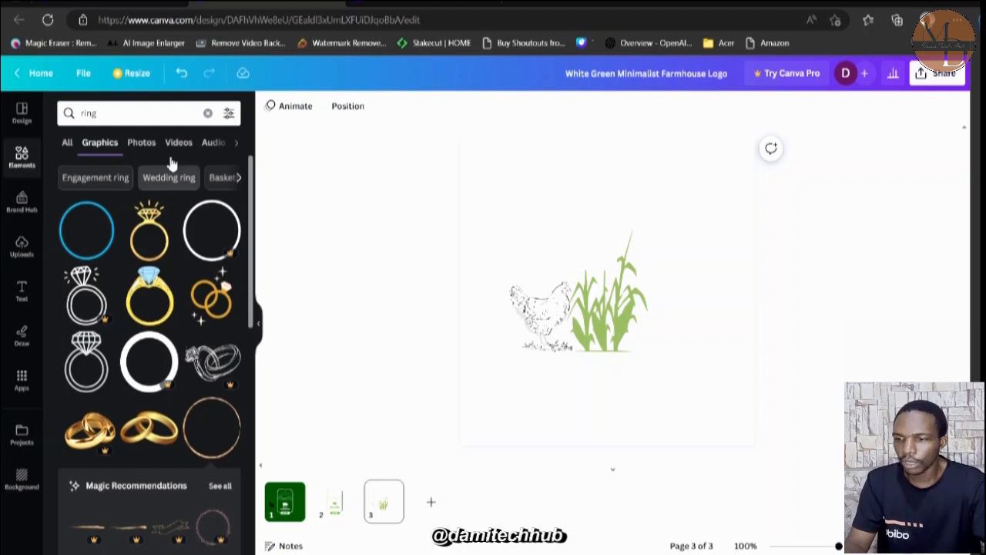
Replace the graphics search with "tree".
{"action": "double_click", "coordinate": [88, 115]}
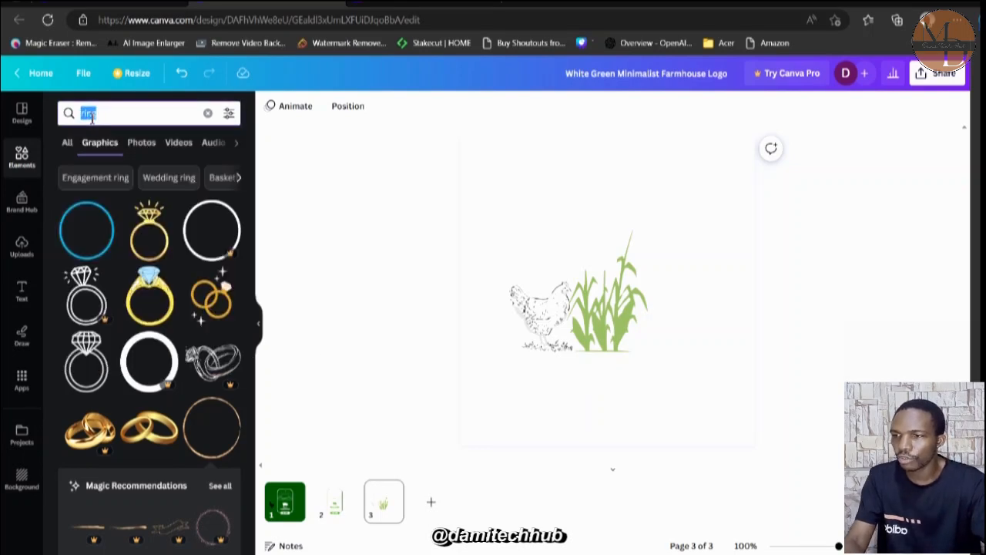
{"action": "type", "text": "tree"}
{"action": "key", "text": "Return"}
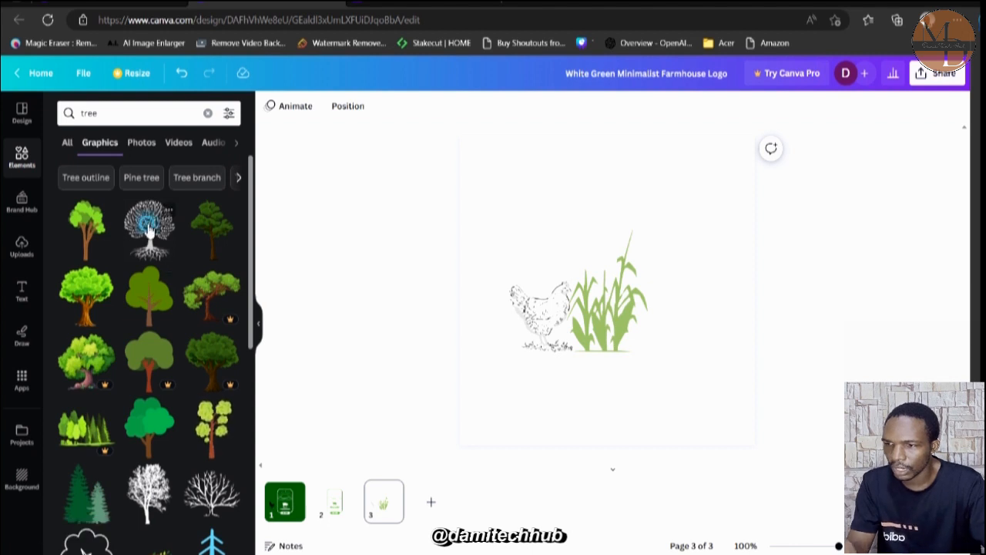
Add one copy of the leafy tree graphic with exposed roots, enlarged to nearly double size and placed over the hen and corn plant.
{"action": "left_click", "coordinate": [150, 231]}
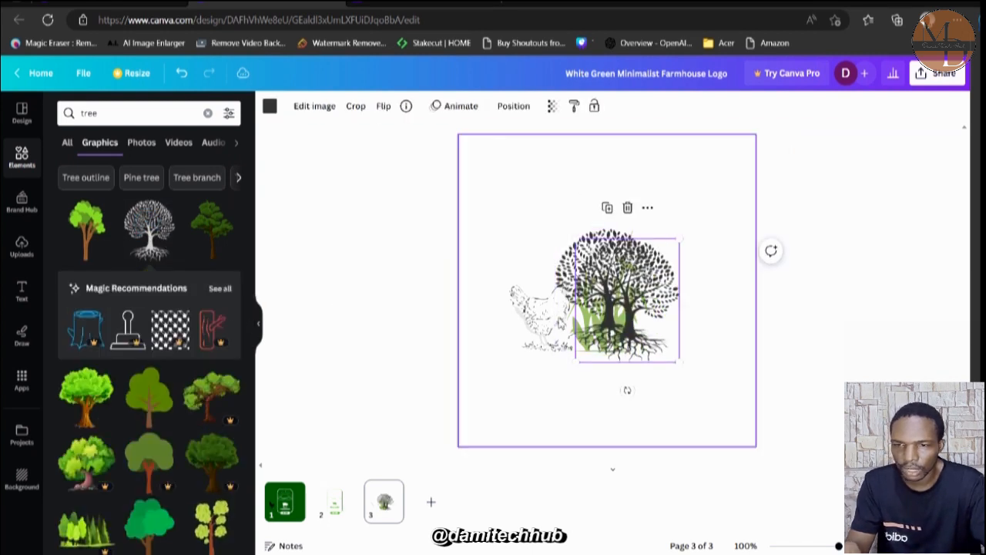
{"action": "key", "text": "Delete"}
{"action": "left_click_drag", "start_coordinate": [612, 298], "coordinate": [574, 212]}
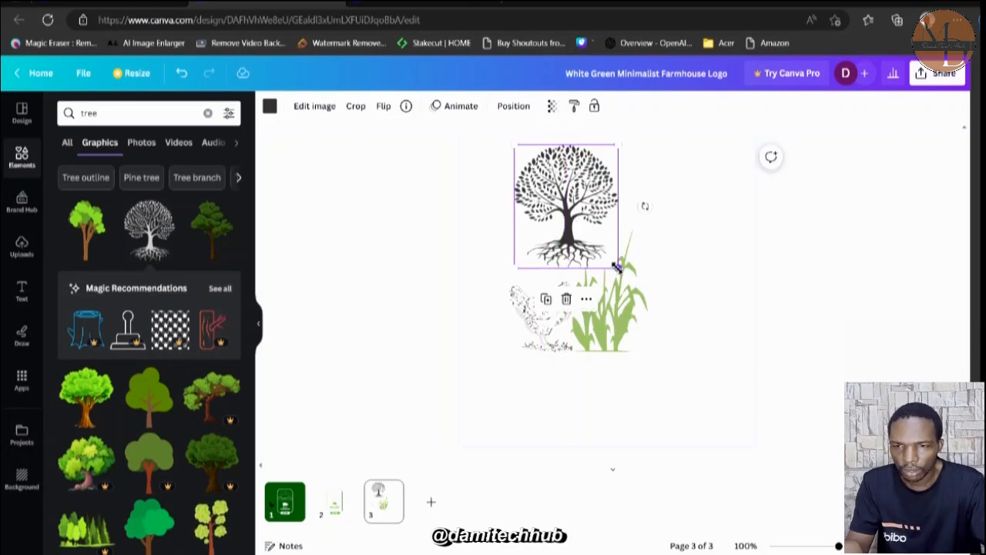
{"action": "left_click_drag", "start_coordinate": [616, 266], "coordinate": [696, 360]}
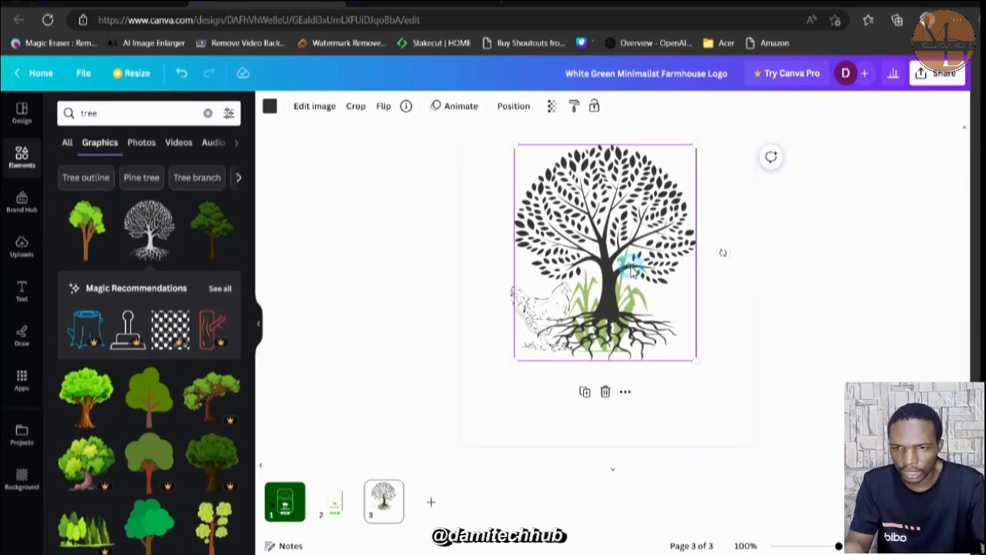
{"action": "mouse_move", "coordinate": [630, 266]}
{"action": "left_mouse_down"}
{"action": "mouse_move", "coordinate": [631, 282]}
{"action": "mouse_move", "coordinate": [604, 281]}
{"action": "mouse_move", "coordinate": [614, 293]}
{"action": "mouse_move", "coordinate": [609, 285]}
{"action": "mouse_move", "coordinate": [619, 282]}
{"action": "left_mouse_up"}
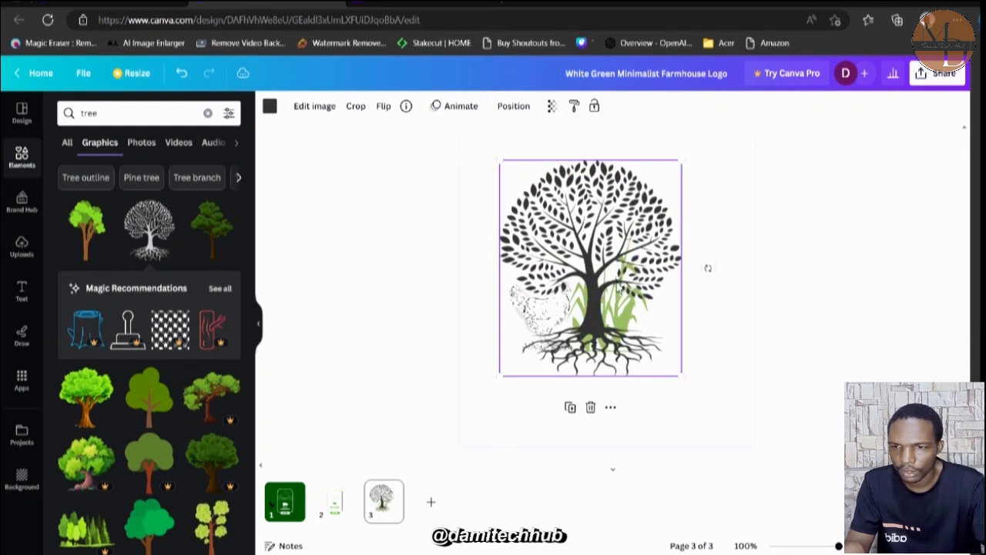
Recolor the tree graphic with the bright green document color and shift it slightly down.
{"action": "left_click", "coordinate": [272, 107]}
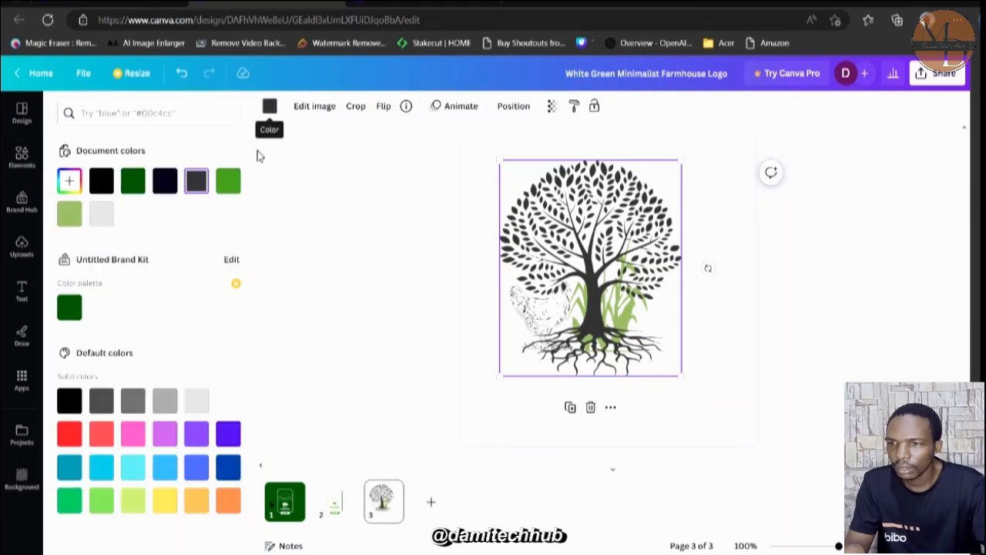
{"action": "left_click", "coordinate": [233, 186]}
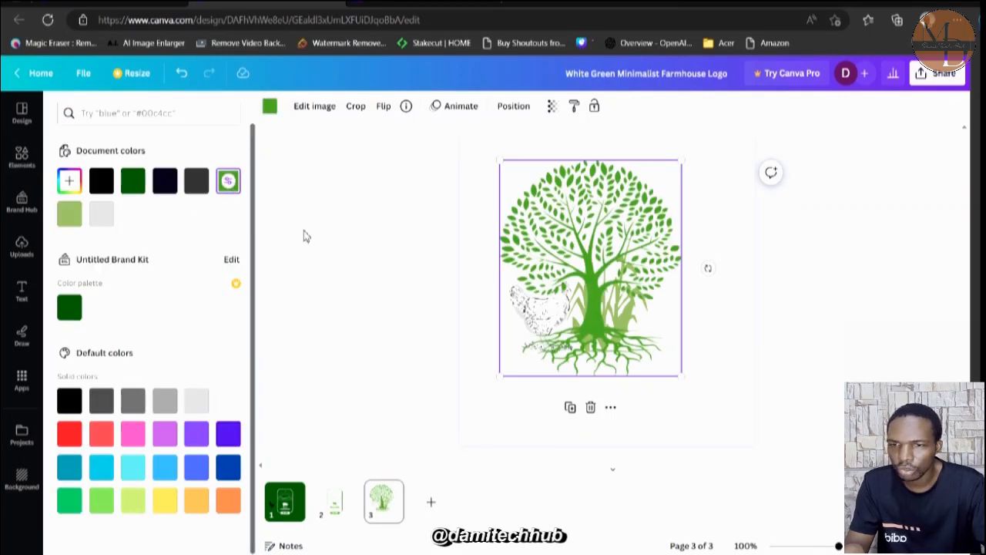
{"action": "mouse_move", "coordinate": [542, 325]}
{"action": "left_mouse_down"}
{"action": "mouse_move", "coordinate": [525, 351]}
{"action": "mouse_move", "coordinate": [559, 313]}
{"action": "mouse_move", "coordinate": [542, 311]}
{"action": "mouse_move", "coordinate": [543, 326]}
{"action": "left_mouse_up"}
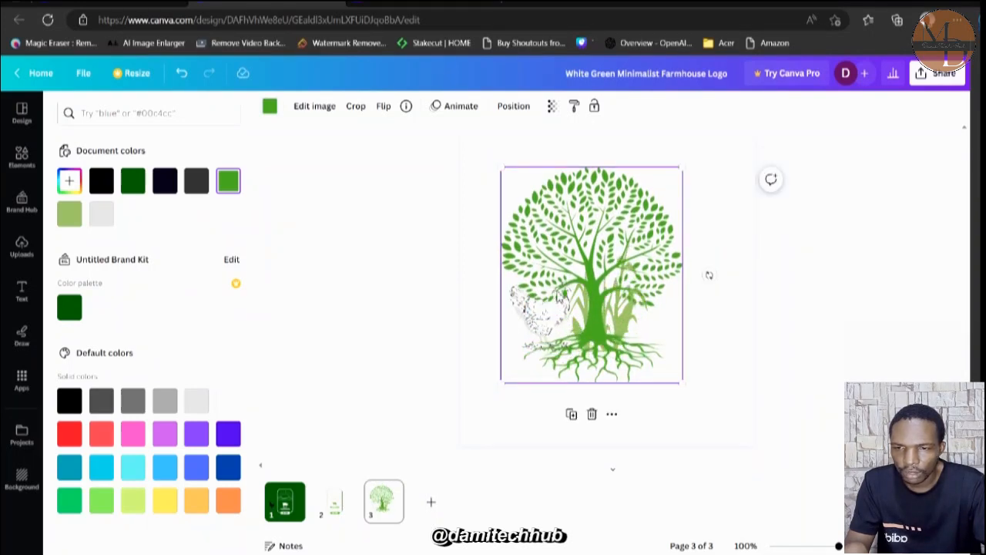
Send the green tree graphic to the back layer and move the hen down beside the left side of its roots.
{"action": "right_click", "coordinate": [582, 306]}
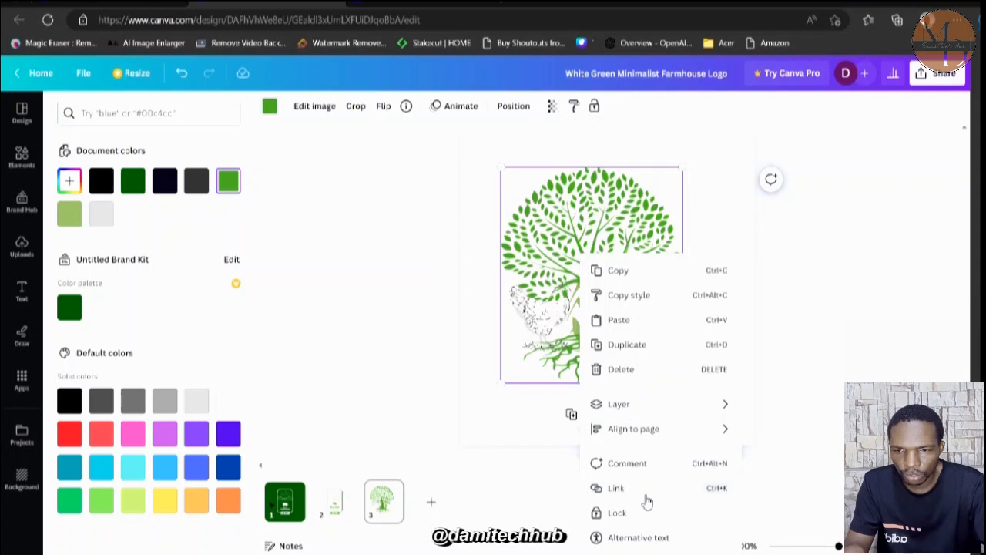
{"action": "mouse_move", "coordinate": [665, 416]}
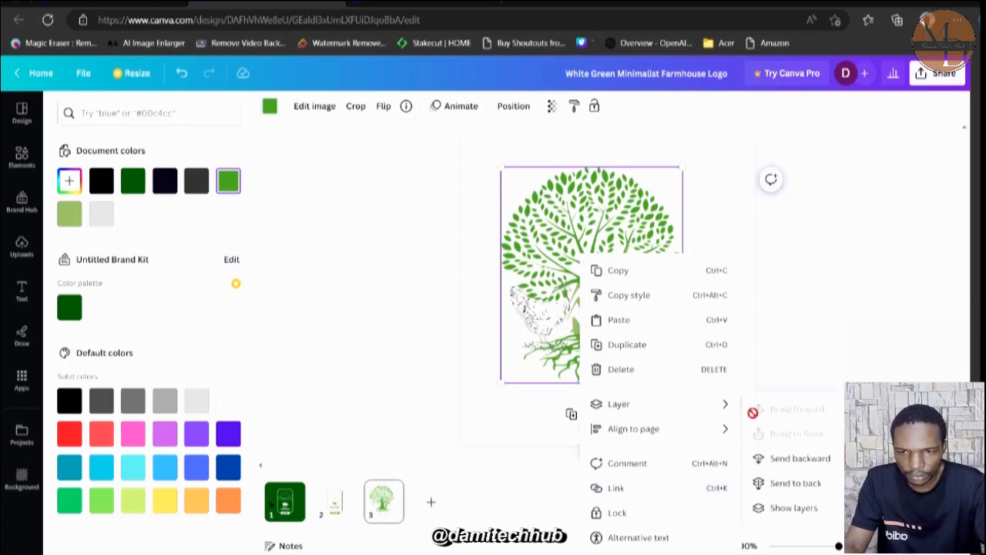
{"action": "left_click", "coordinate": [797, 483]}
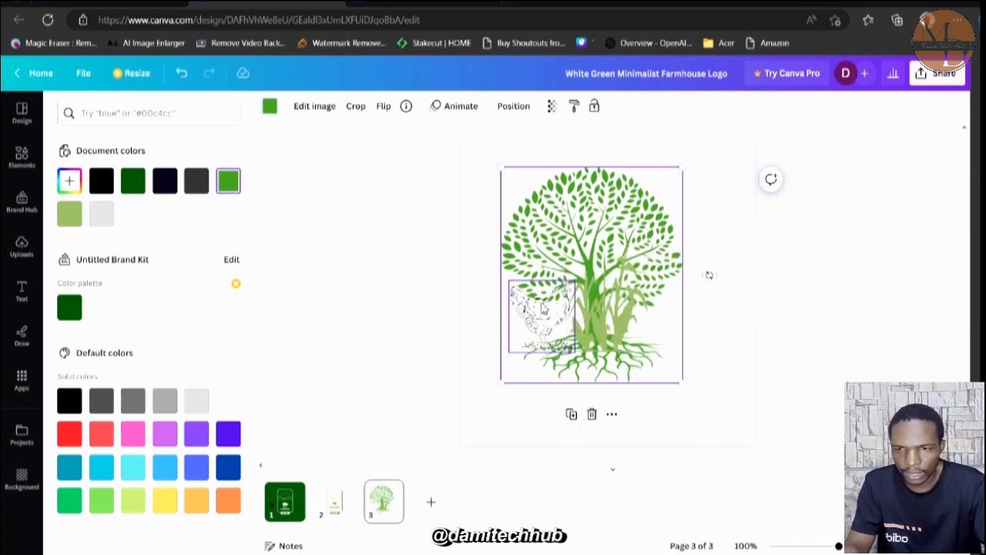
{"action": "mouse_move", "coordinate": [542, 303]}
{"action": "left_mouse_down"}
{"action": "mouse_move", "coordinate": [549, 355]}
{"action": "mouse_move", "coordinate": [522, 351]}
{"action": "left_mouse_up"}
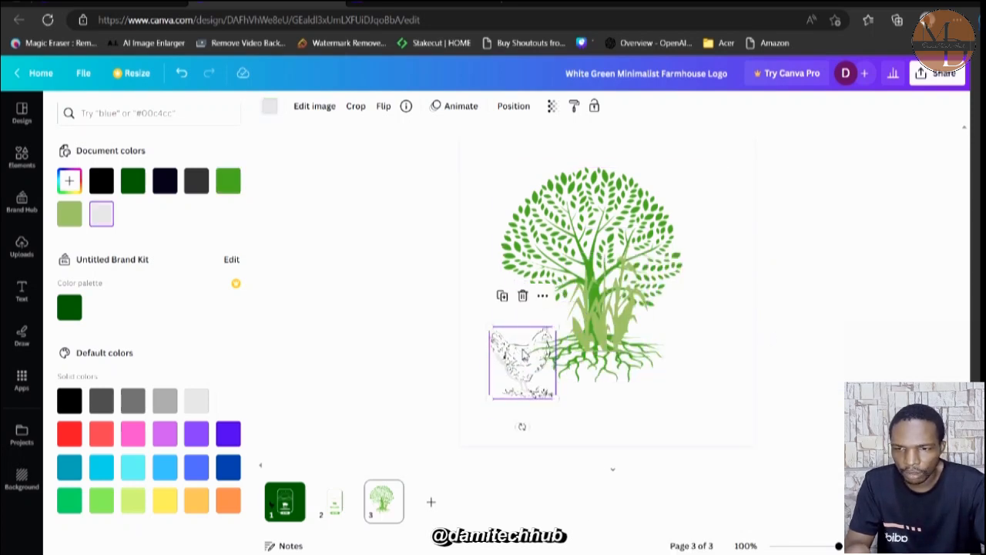
{"action": "right_click", "coordinate": [607, 332]}
{"action": "left_click", "coordinate": [640, 319]}
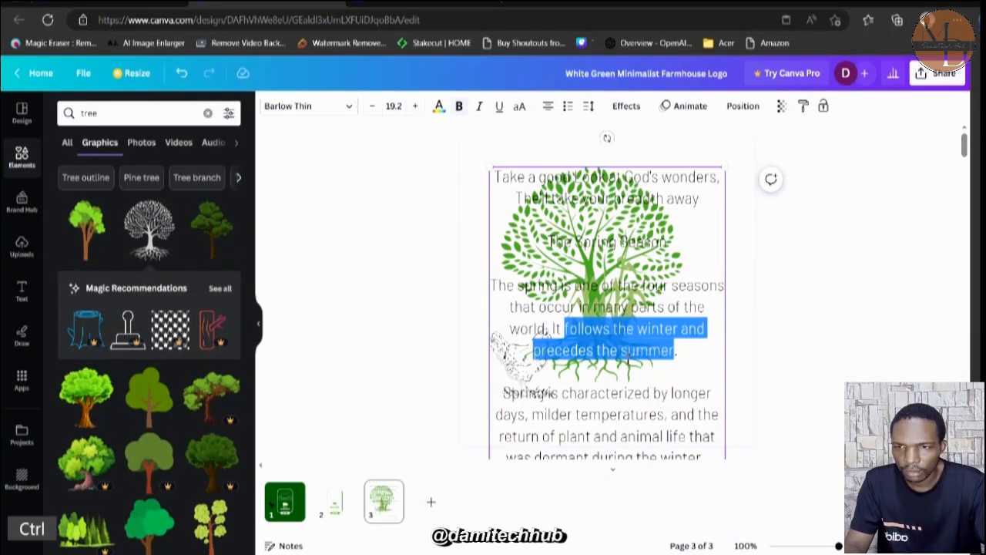
{"action": "key", "text": "ctrl+z"}
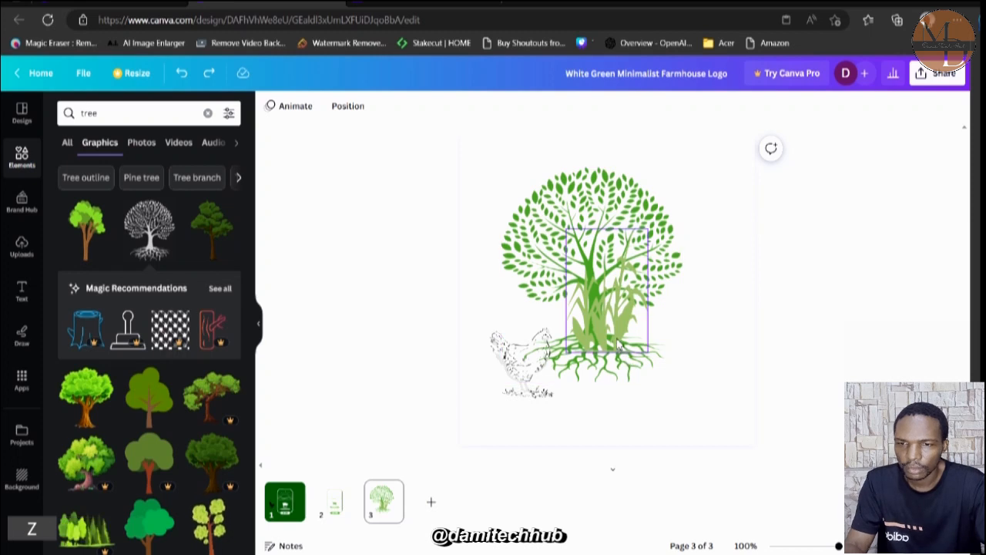
Move the corn plant graphic down beside the right side of the tree's roots.
{"action": "left_click_drag", "start_coordinate": [617, 345], "coordinate": [682, 397]}
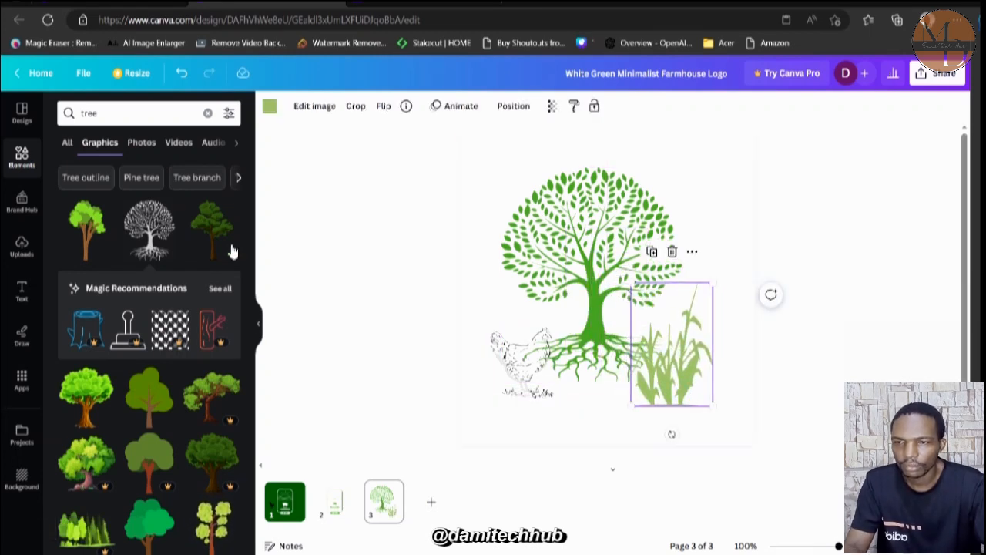
Browse the font combinations and add the green "WORKOUT" text design to page 3.
{"action": "left_click", "coordinate": [21, 291]}
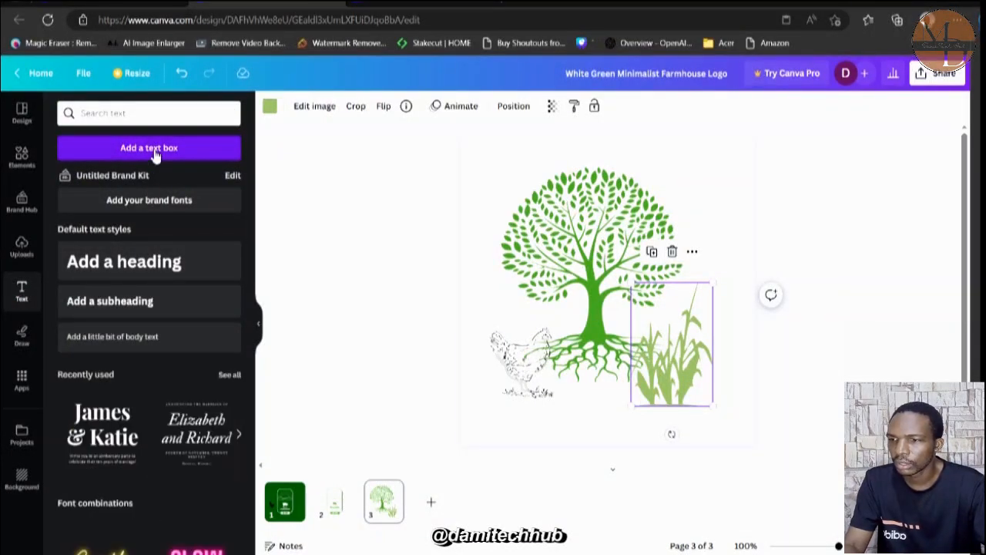
{"action": "scroll", "coordinate": [148, 389], "scroll_direction": "down", "scroll_amount": 10}
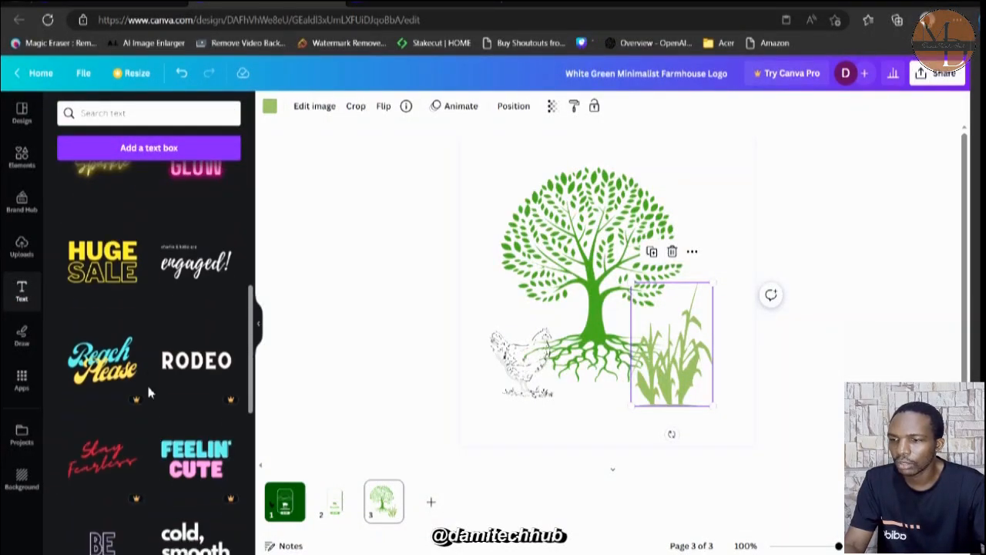
{"action": "scroll", "coordinate": [148, 393], "scroll_direction": "down", "scroll_amount": 5}
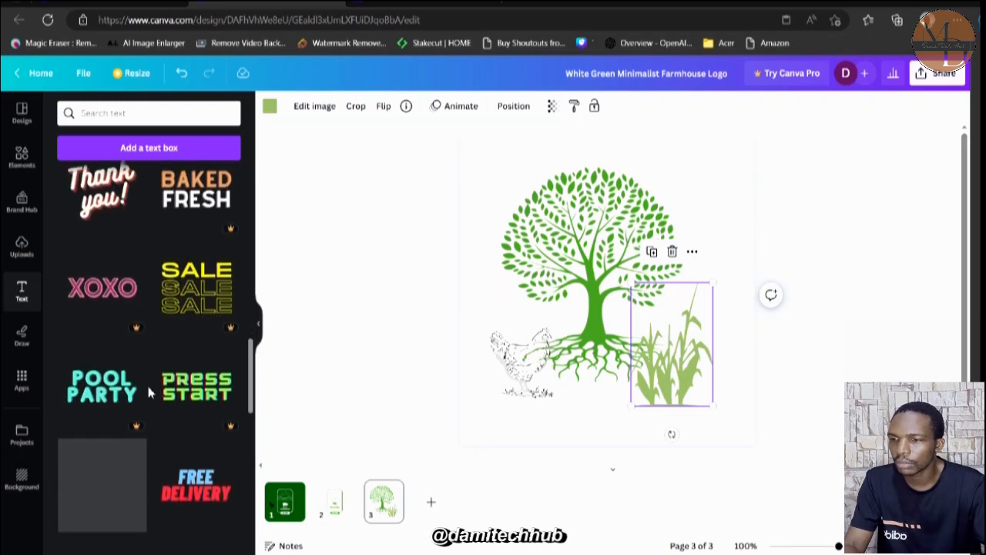
{"action": "scroll", "coordinate": [149, 393], "scroll_direction": "down", "scroll_amount": 4}
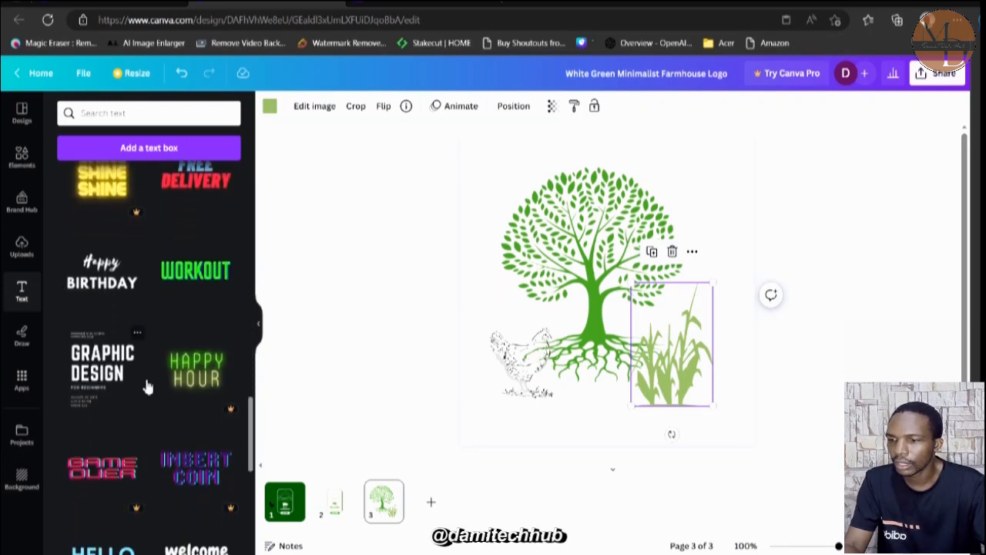
{"action": "scroll", "coordinate": [148, 387], "scroll_direction": "down", "scroll_amount": 5}
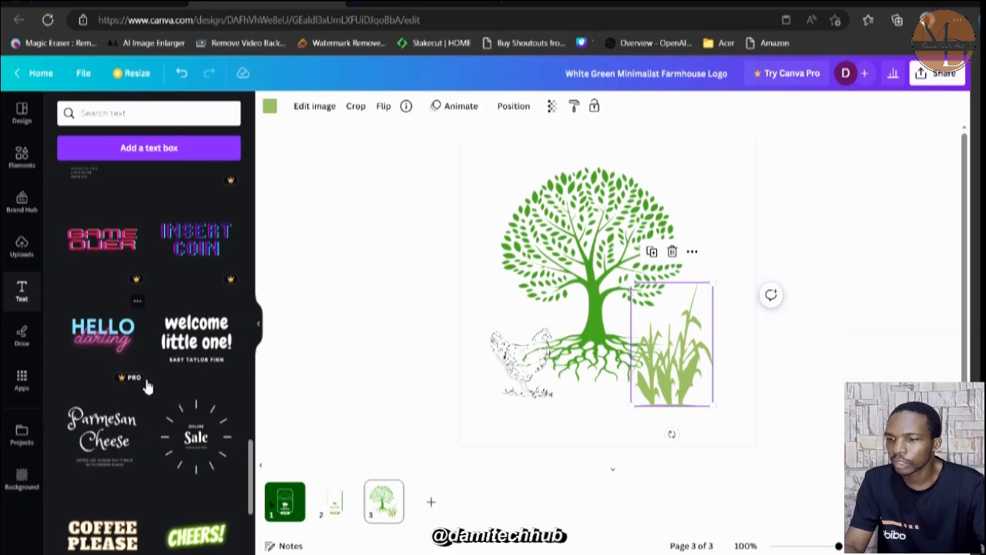
{"action": "scroll", "coordinate": [148, 387], "scroll_direction": "down", "scroll_amount": 4}
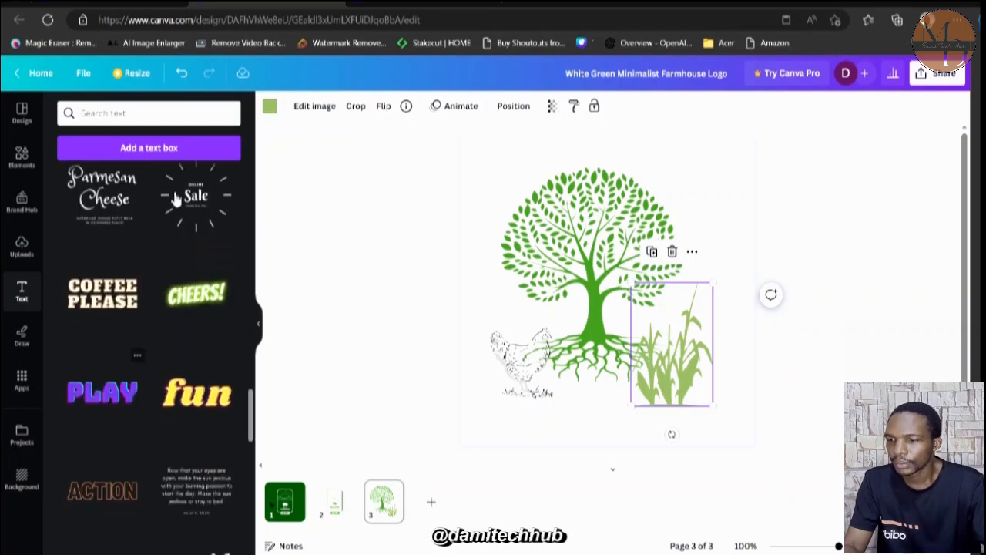
{"action": "scroll", "coordinate": [151, 331], "scroll_direction": "up", "scroll_amount": 6}
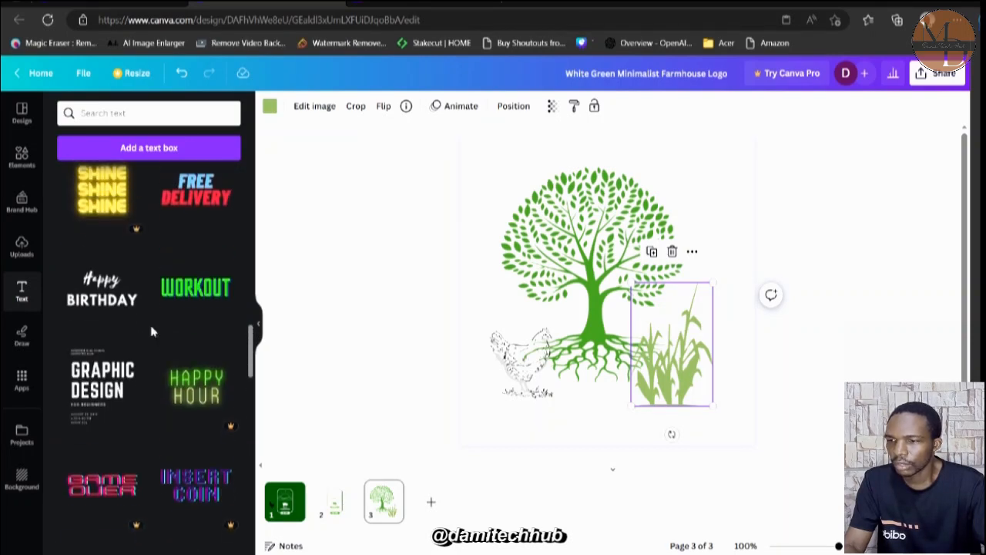
{"action": "left_click", "coordinate": [217, 304]}
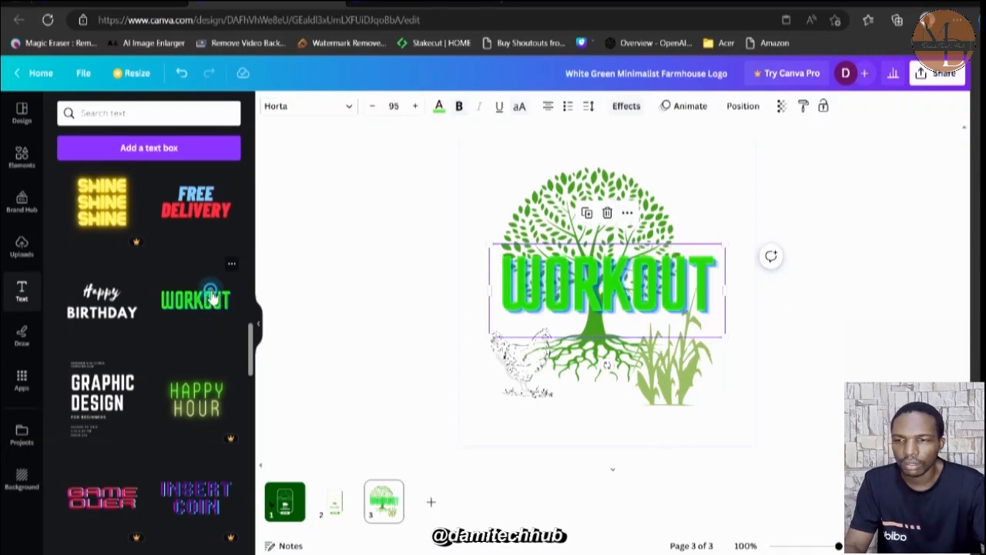
{"action": "double_click", "coordinate": [553, 293]}
{"action": "type", "text": "DA"}
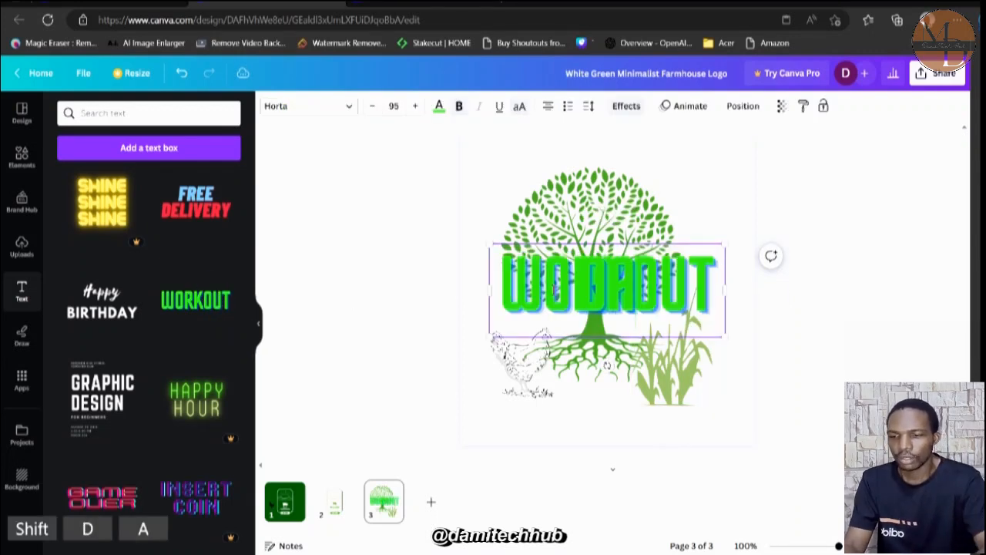
{"action": "key", "text": "ctrl+a"}
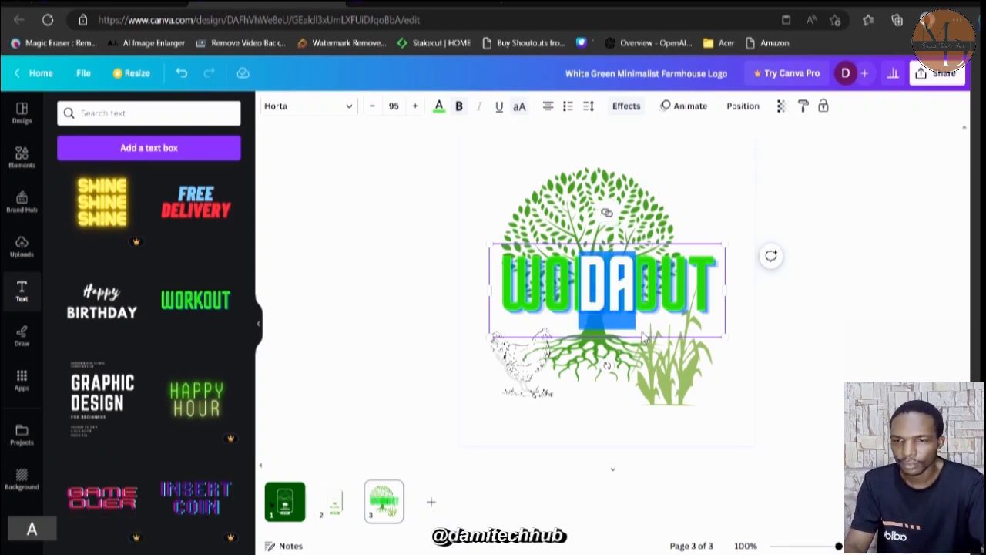
{"action": "key", "text": "ctrl+z"}
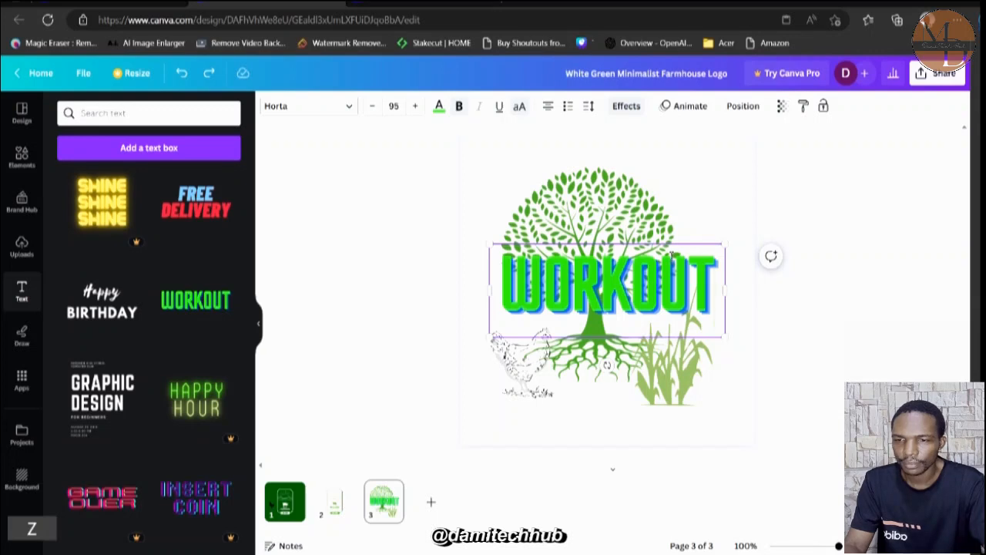
{"action": "type", "text": "DA"}
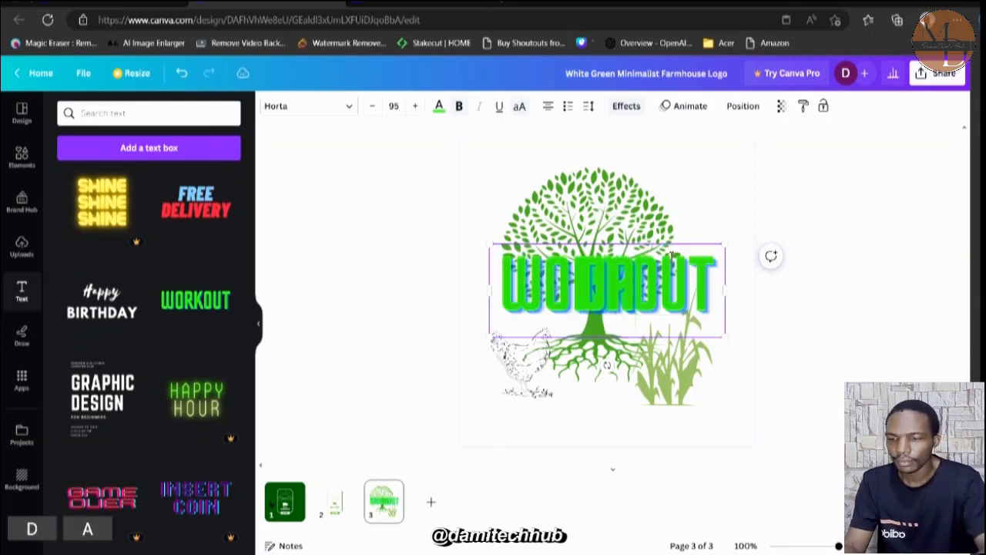
{"action": "double_click", "coordinate": [713, 292]}
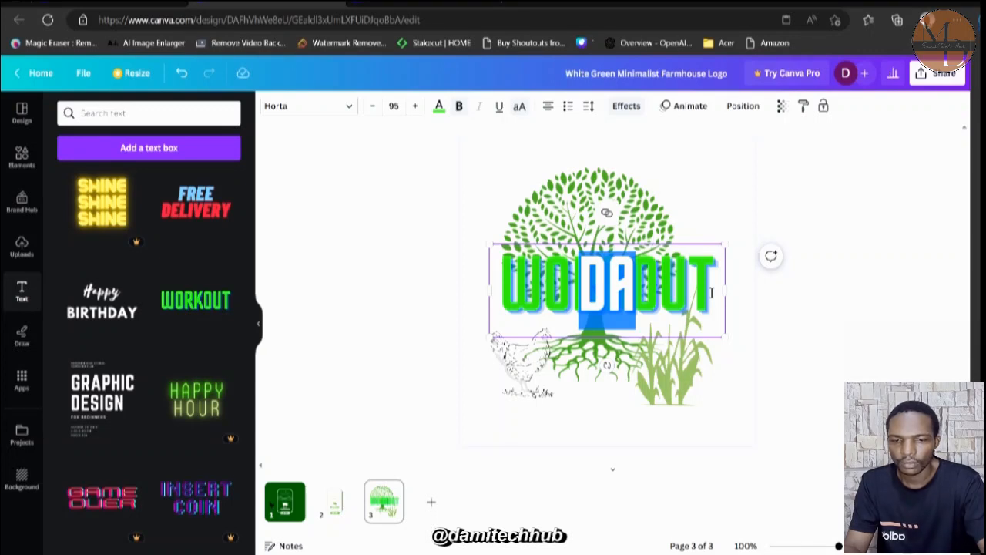
{"action": "left_click", "coordinate": [709, 297]}
{"action": "double_click", "coordinate": [671, 308]}
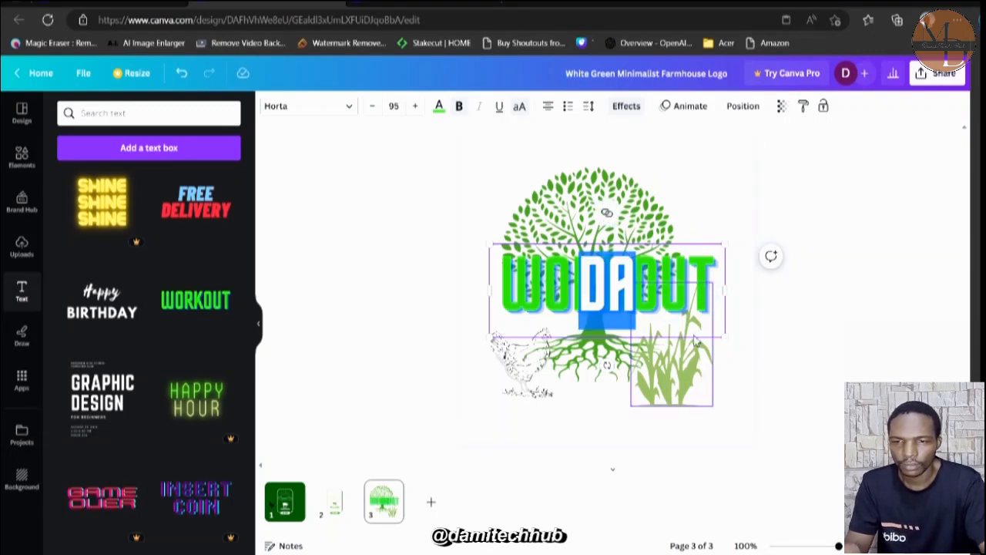
{"action": "key", "text": "ctrl+z"}
{"action": "key", "text": "ctrl+z"}
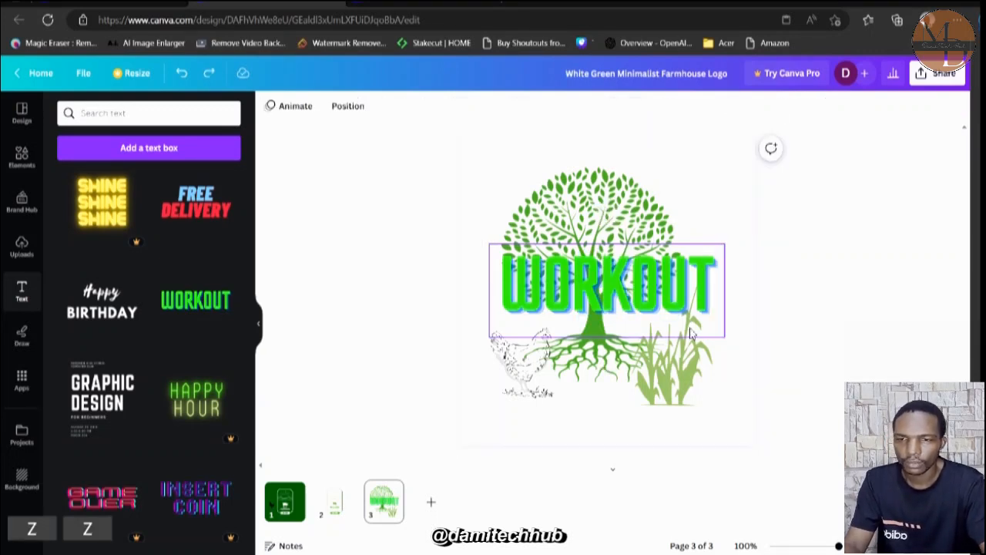
Replace the "WORKOUT" text with "DAMI FARM".
{"action": "double_click", "coordinate": [646, 291]}
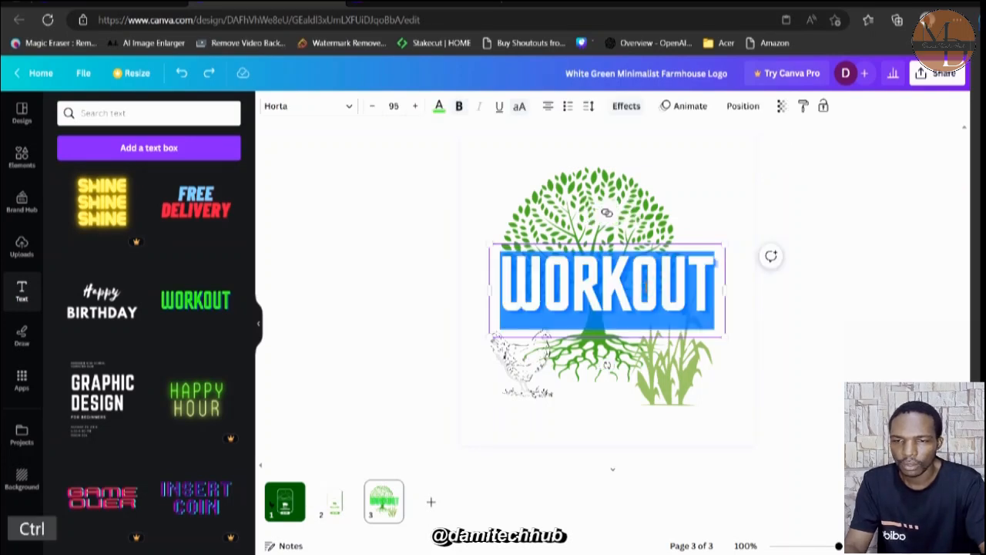
{"action": "type", "text": "DAMI "}
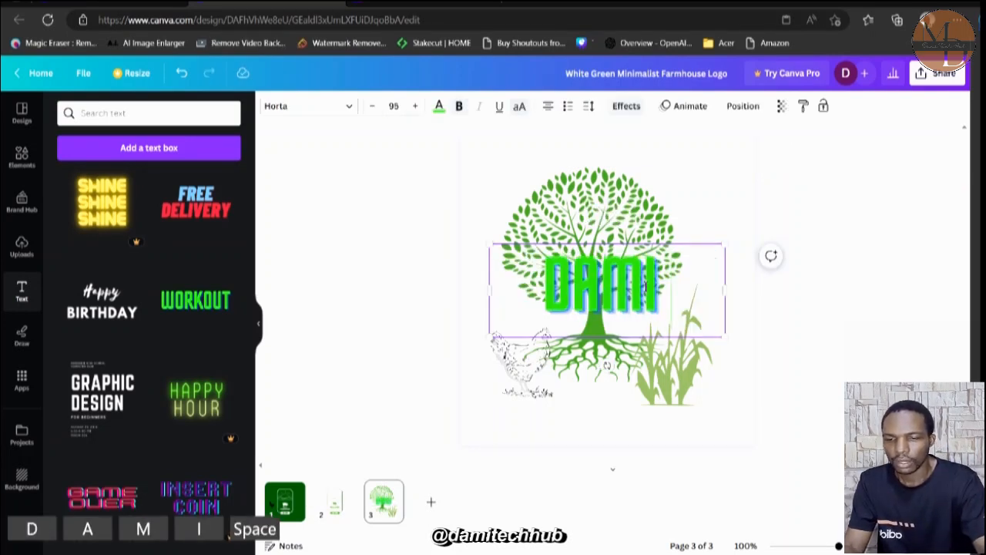
{"action": "type", "text": "FARM"}
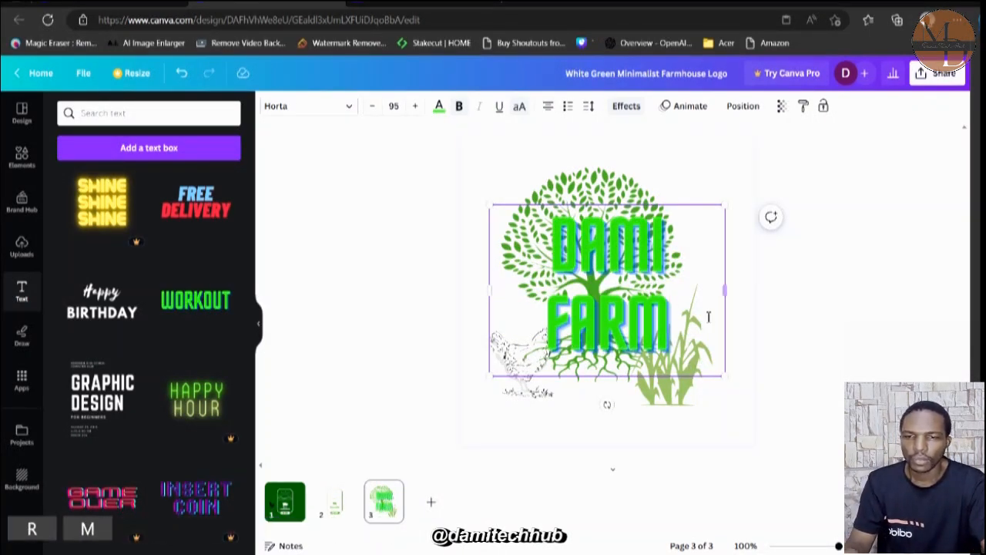
Reduce the font size of the whole "DAMI FARM" text to 39.
{"action": "double_click", "coordinate": [678, 325]}
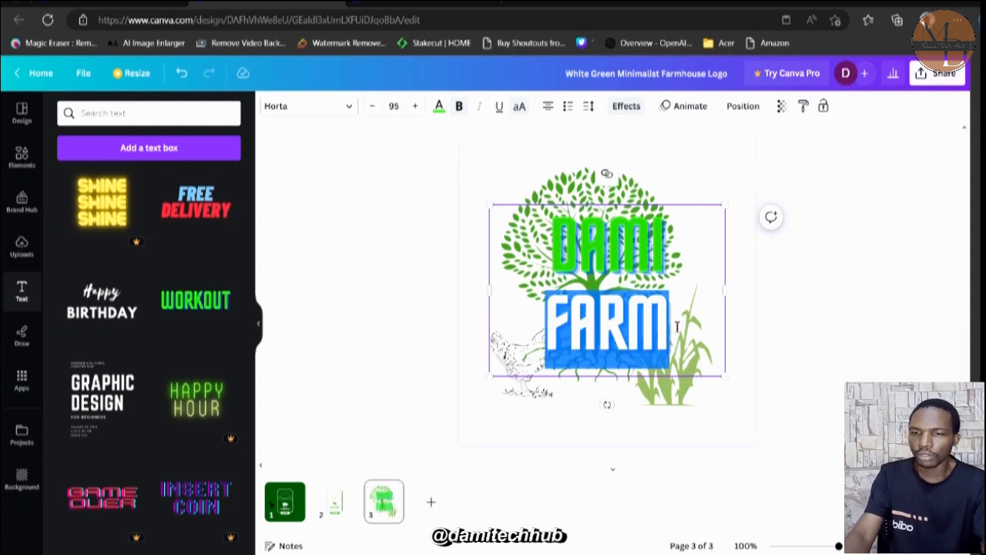
{"action": "left_click", "coordinate": [677, 325]}
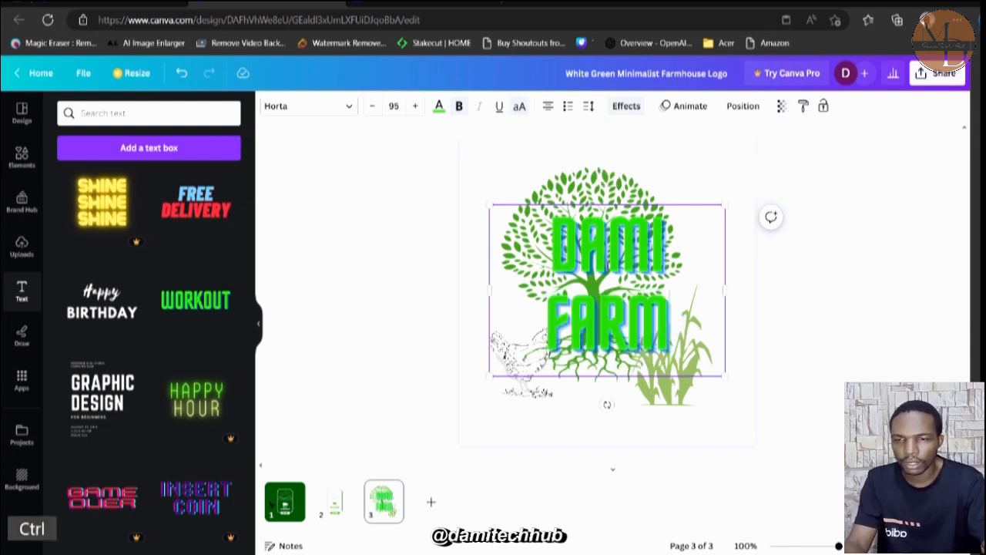
{"action": "left_click_drag", "start_coordinate": [557, 228], "coordinate": [677, 325]}
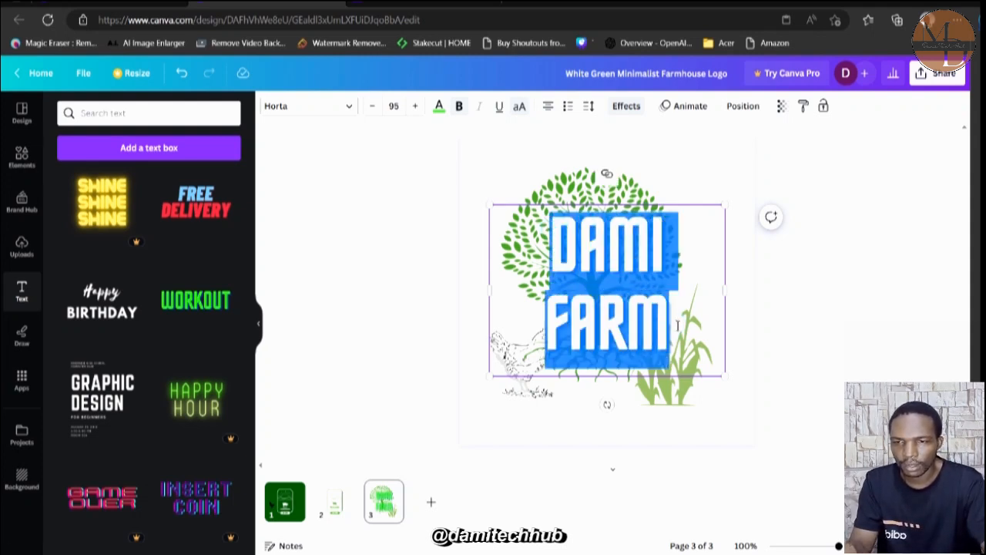
{"action": "left_click", "coordinate": [374, 112]}
{"action": "left_click", "coordinate": [373, 112]}
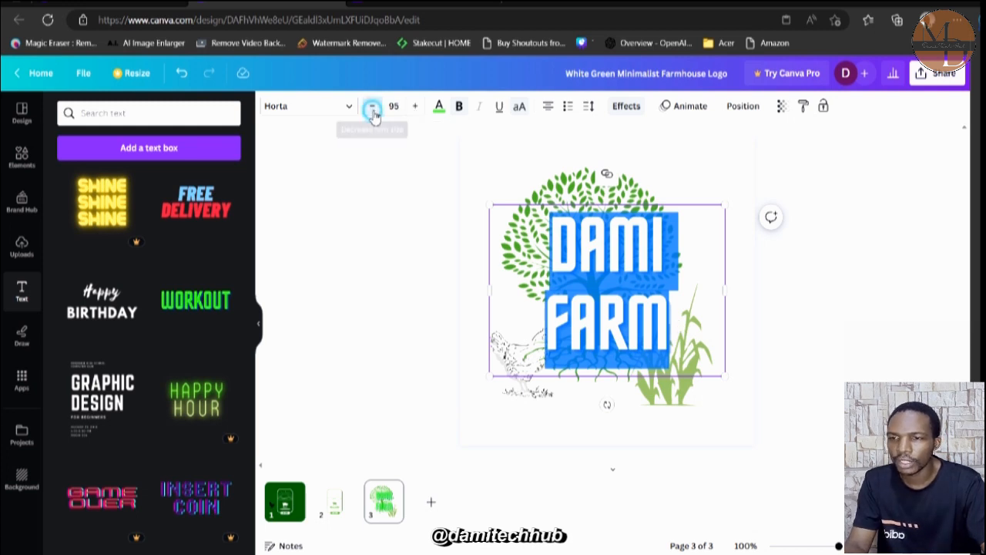
{"action": "left_click", "coordinate": [374, 111]}
{"action": "left_click", "coordinate": [373, 112]}
{"action": "left_click", "coordinate": [374, 112]}
{"action": "left_click", "coordinate": [374, 112]}
{"action": "left_click", "coordinate": [373, 108]}
{"action": "left_click", "coordinate": [373, 108]}
{"action": "left_click", "coordinate": [373, 108]}
{"action": "left_click", "coordinate": [373, 108]}
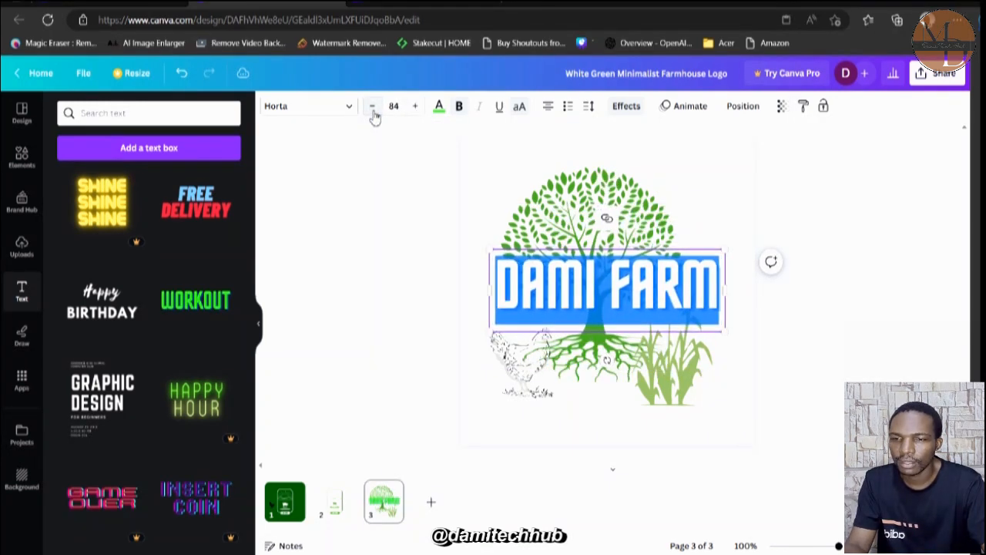
{"action": "left_click", "coordinate": [373, 108]}
{"action": "left_click", "coordinate": [373, 108]}
{"action": "left_click", "coordinate": [373, 108]}
{"action": "left_click", "coordinate": [373, 108]}
{"action": "left_click", "coordinate": [373, 108]}
{"action": "left_click", "coordinate": [373, 109]}
{"action": "left_click", "coordinate": [373, 109]}
{"action": "left_click", "coordinate": [373, 109]}
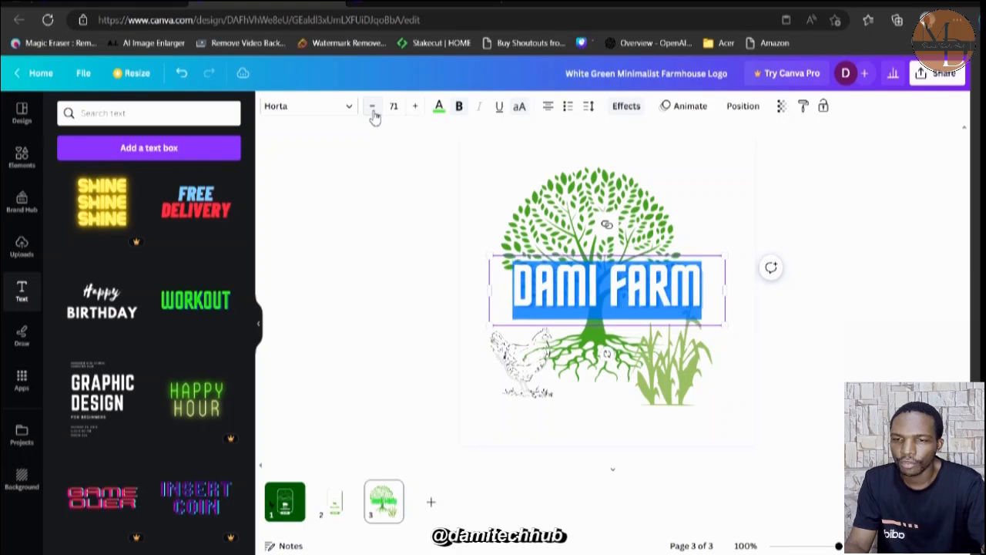
{"action": "left_click", "coordinate": [373, 108]}
{"action": "left_click", "coordinate": [374, 109]}
{"action": "left_click", "coordinate": [373, 108]}
{"action": "left_click", "coordinate": [373, 109]}
{"action": "left_click", "coordinate": [373, 109]}
{"action": "left_click", "coordinate": [373, 109]}
{"action": "left_click", "coordinate": [373, 109]}
{"action": "left_click", "coordinate": [373, 109]}
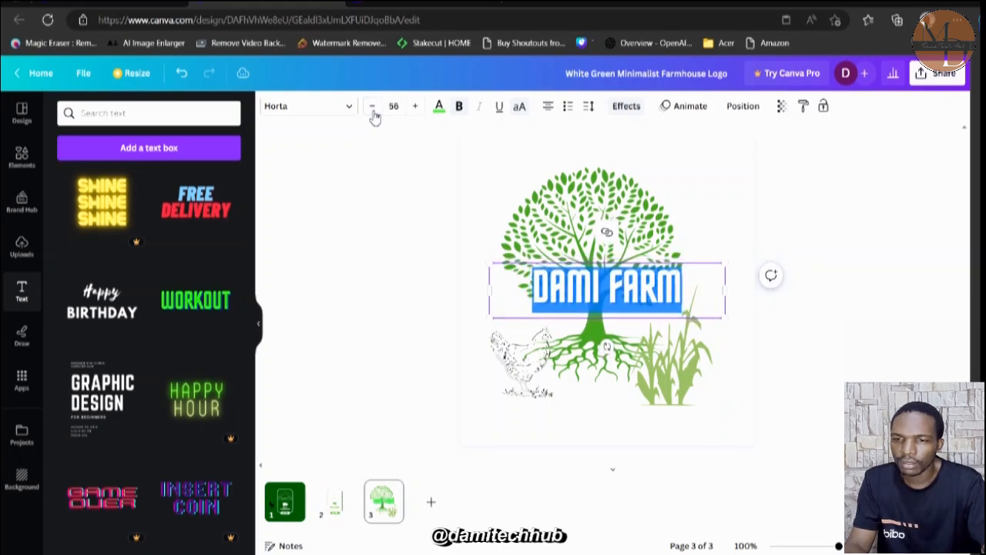
{"action": "left_click", "coordinate": [373, 109]}
{"action": "left_click", "coordinate": [373, 109]}
{"action": "left_click", "coordinate": [373, 109]}
{"action": "left_click", "coordinate": [373, 109]}
{"action": "left_click", "coordinate": [373, 108]}
{"action": "left_click", "coordinate": [373, 109]}
{"action": "left_click", "coordinate": [373, 108]}
{"action": "left_click", "coordinate": [373, 109]}
{"action": "left_click", "coordinate": [373, 108]}
{"action": "left_click", "coordinate": [373, 109]}
{"action": "left_click", "coordinate": [373, 108]}
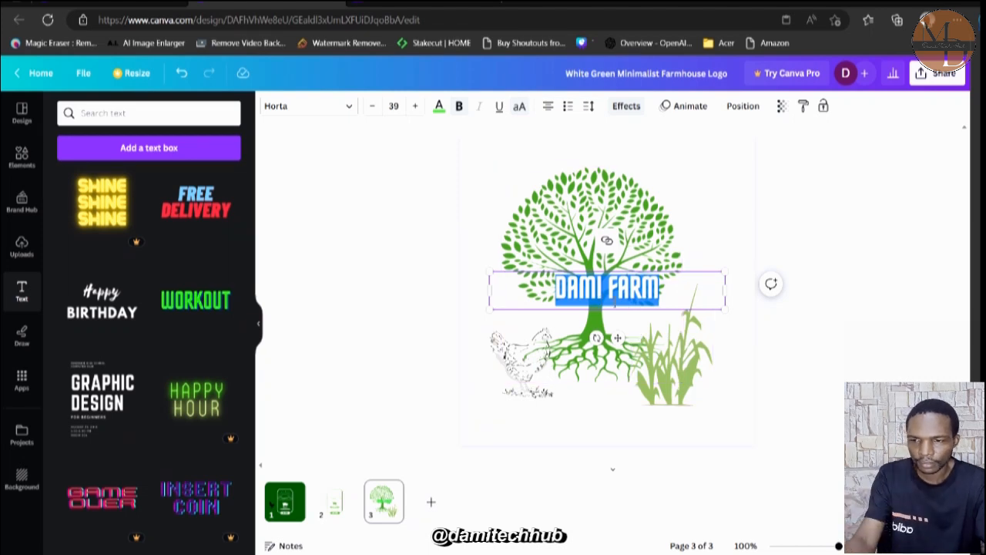
Apply the Hollow text effect to "DAMI FARM".
{"action": "left_click", "coordinate": [626, 107]}
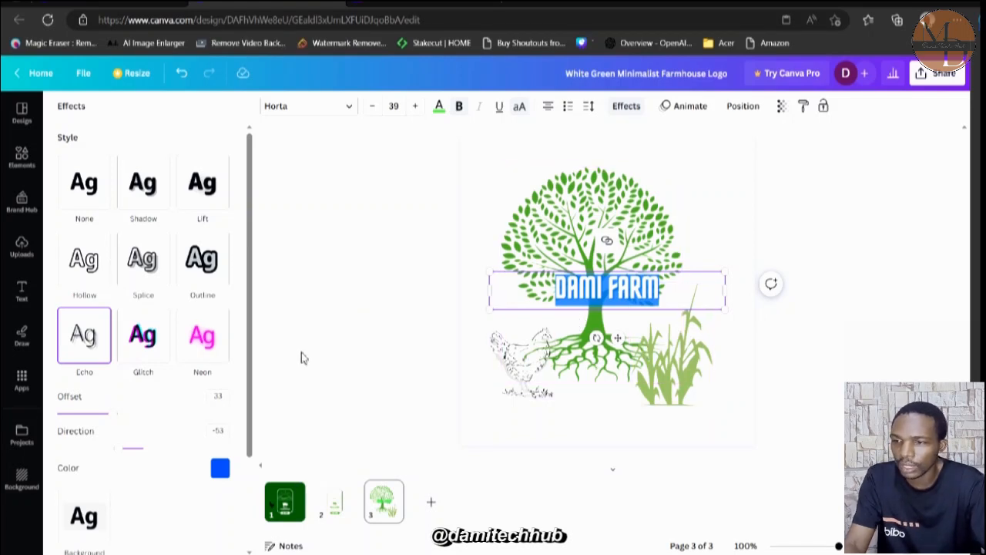
{"action": "left_click", "coordinate": [91, 265]}
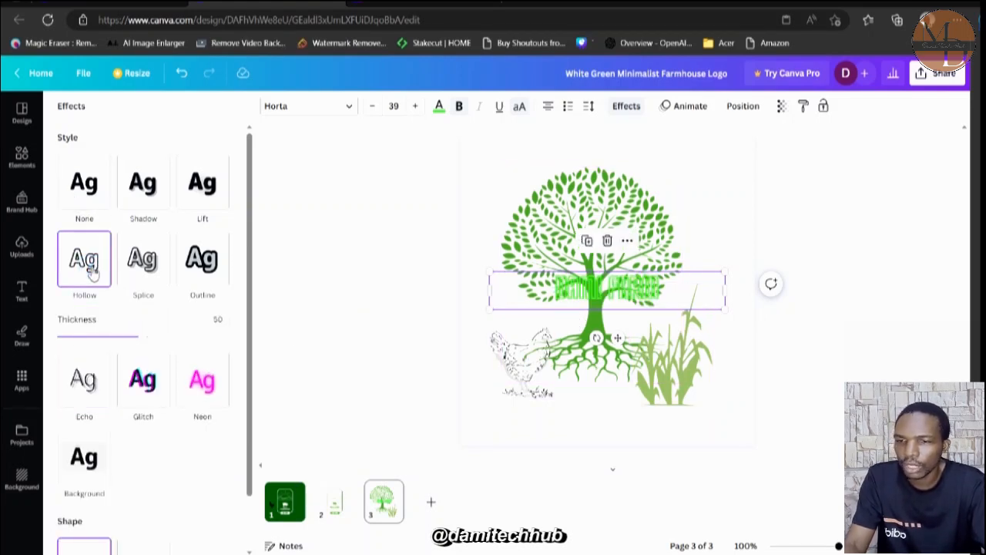
Remove the Hollow style from the "DAMI FARM" text and apply the Curve shape to it.
{"action": "left_click", "coordinate": [81, 194]}
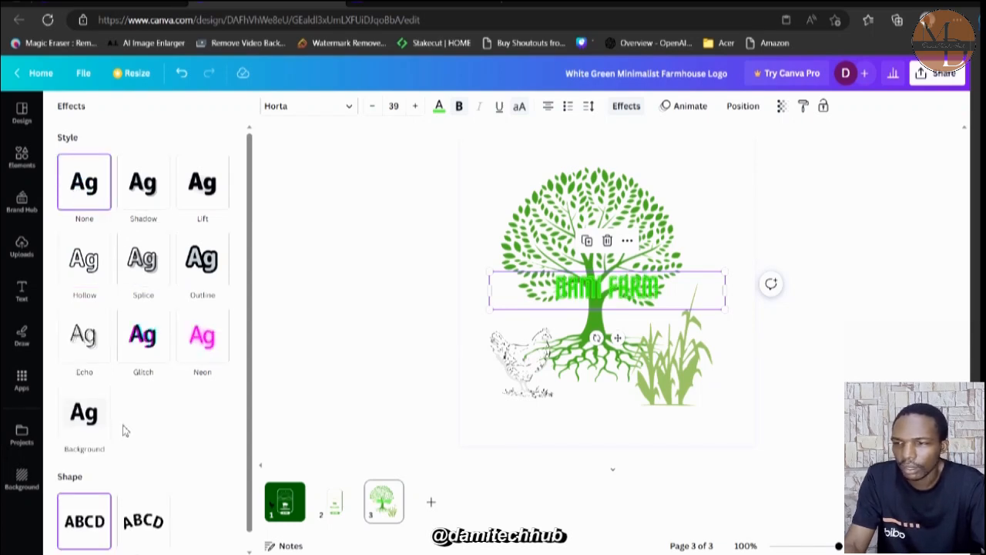
{"action": "scroll", "coordinate": [122, 424], "scroll_direction": "down", "scroll_amount": 1}
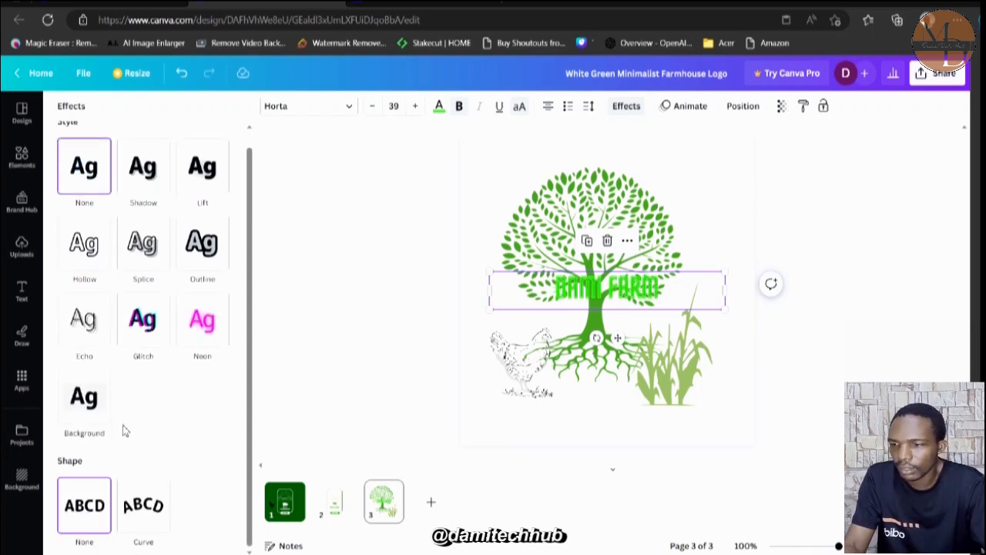
{"action": "left_click", "coordinate": [168, 518]}
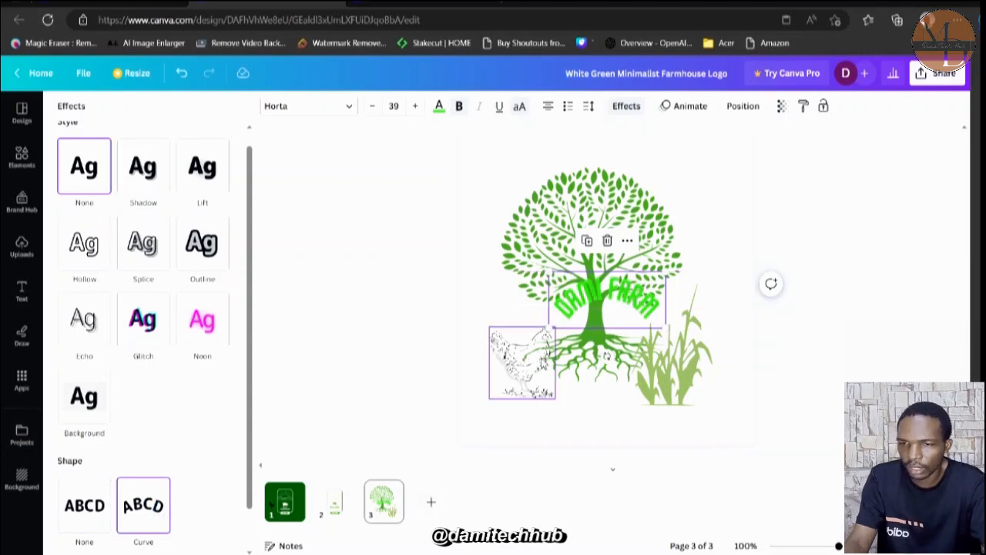
Move the curved "DAMI FARM" text to the top of the tree's crown and set its curve to 60.
{"action": "left_click_drag", "start_coordinate": [605, 301], "coordinate": [598, 178]}
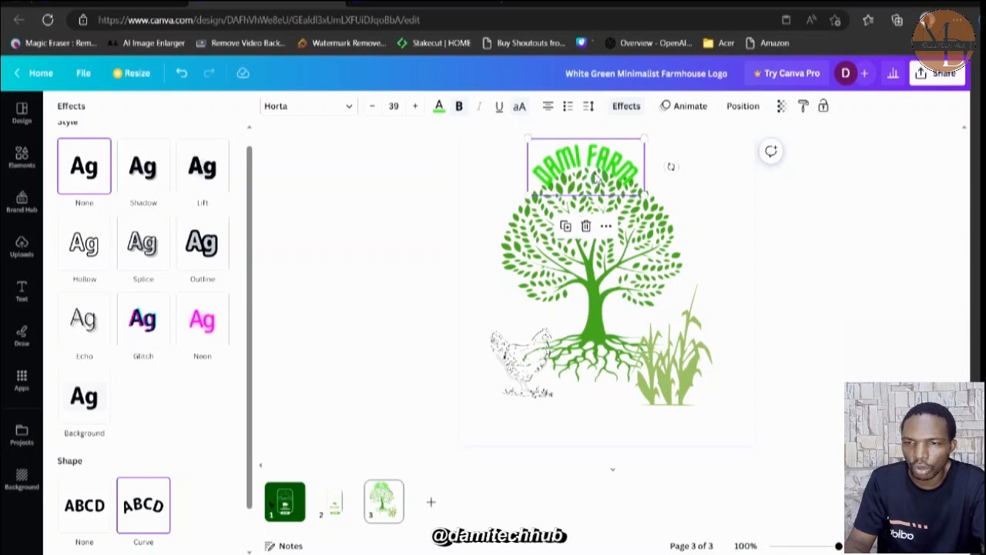
{"action": "left_click", "coordinate": [598, 178]}
{"action": "left_click", "coordinate": [136, 515]}
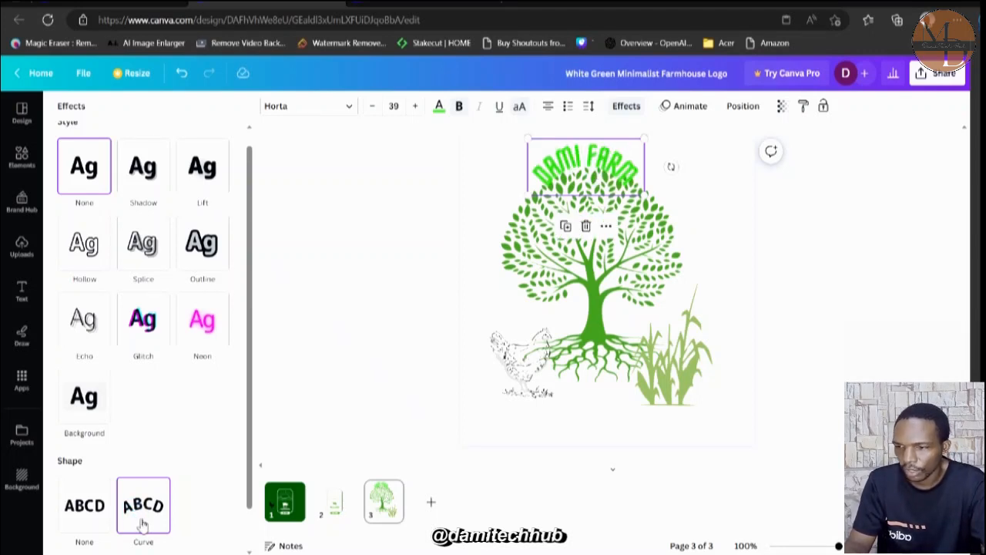
{"action": "scroll", "coordinate": [142, 524], "scroll_direction": "down", "scroll_amount": 1}
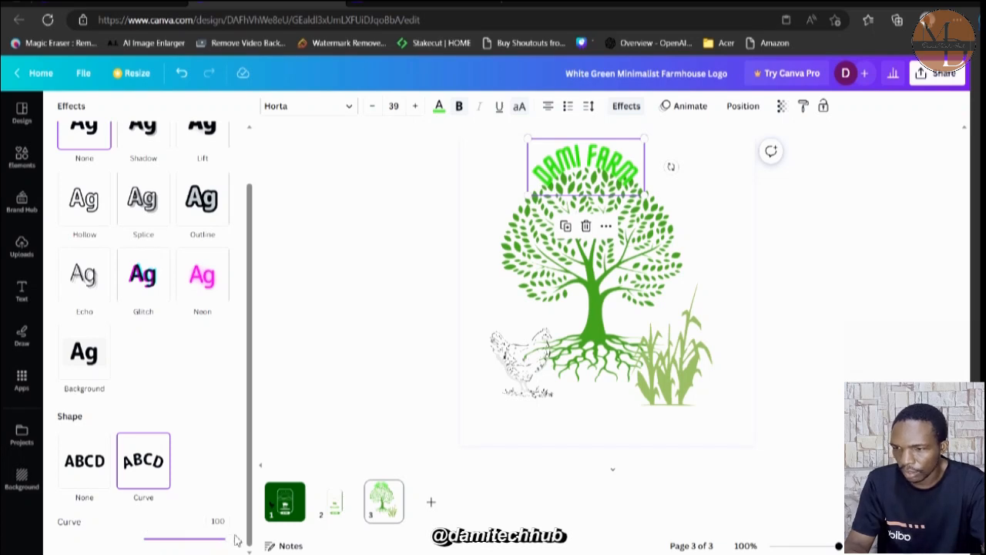
{"action": "left_click_drag", "start_coordinate": [229, 546], "coordinate": [198, 540]}
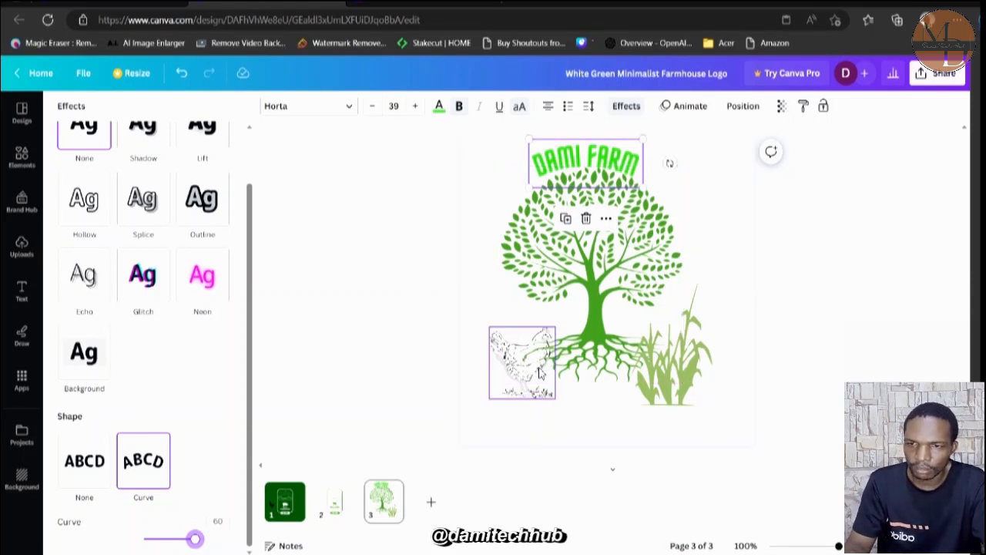
Move the hen and the corn plant up beside the tree trunk, and shift the "DAMI FARM" text slightly to centre it over the crown.
{"action": "left_click_drag", "start_coordinate": [530, 372], "coordinate": [539, 344]}
{"action": "left_click_drag", "start_coordinate": [682, 375], "coordinate": [678, 332]}
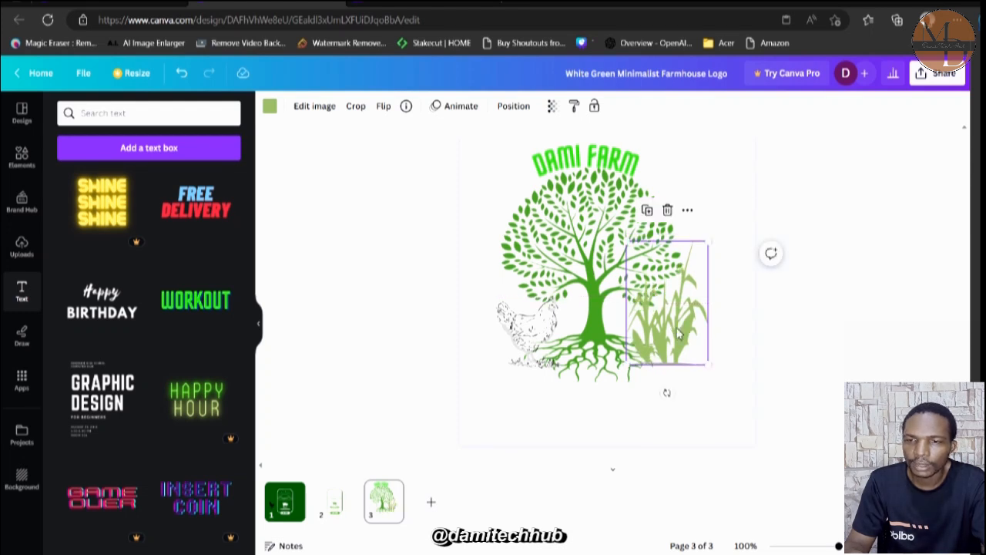
{"action": "left_click", "coordinate": [614, 174]}
{"action": "left_click_drag", "start_coordinate": [614, 169], "coordinate": [621, 168]}
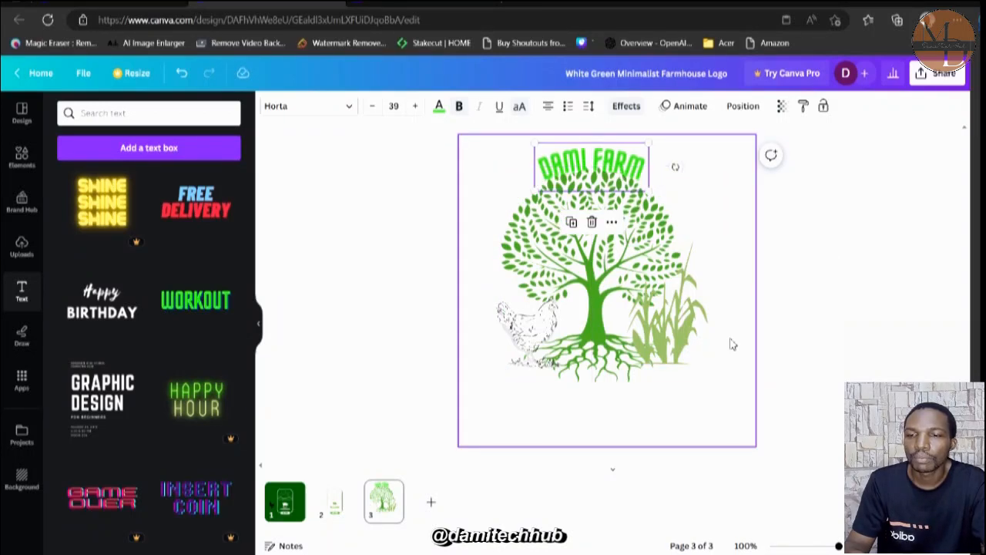
Review the design's download options for file type, size and pages, and close them without downloading.
{"action": "left_click", "coordinate": [937, 77]}
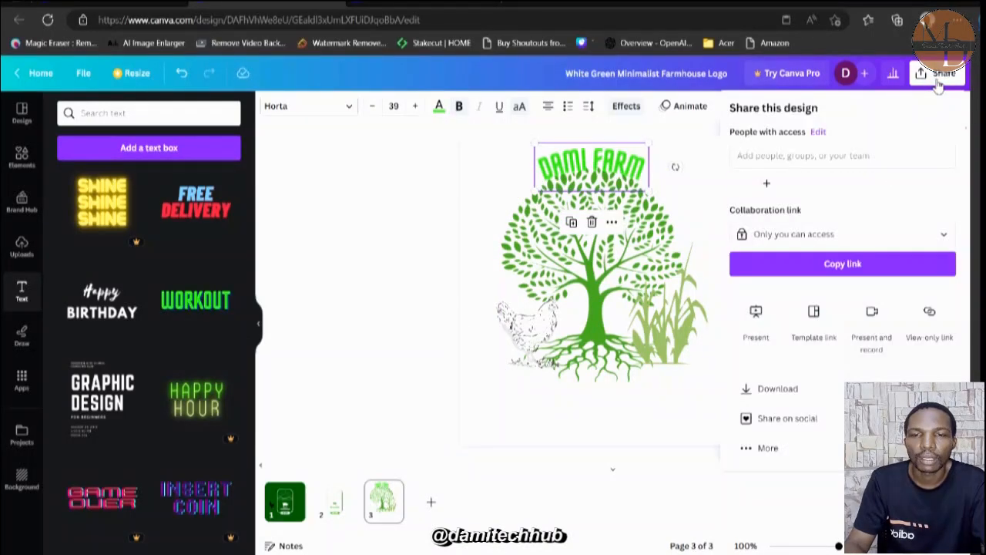
{"action": "left_click", "coordinate": [799, 390]}
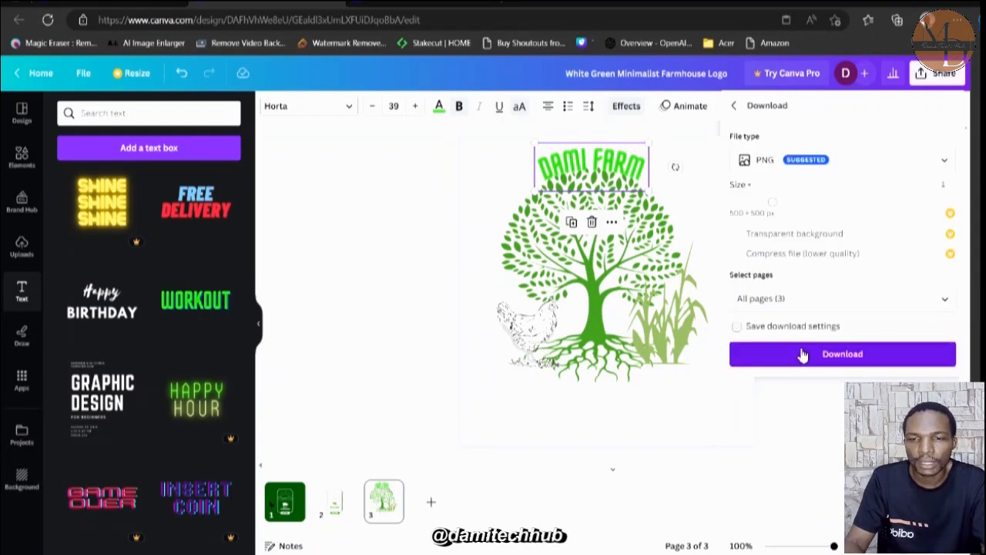
{"action": "left_click", "coordinate": [705, 405]}
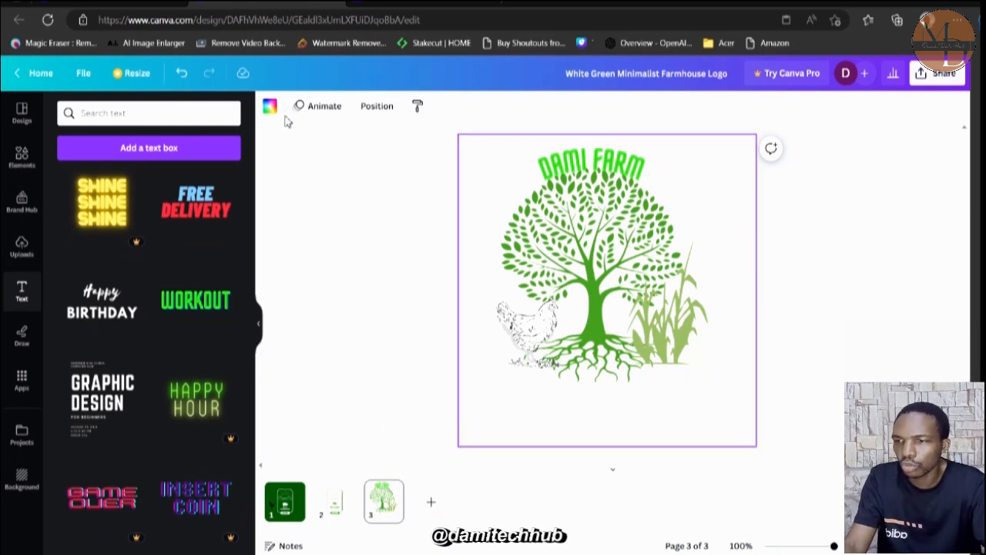
{"action": "left_click", "coordinate": [327, 187]}
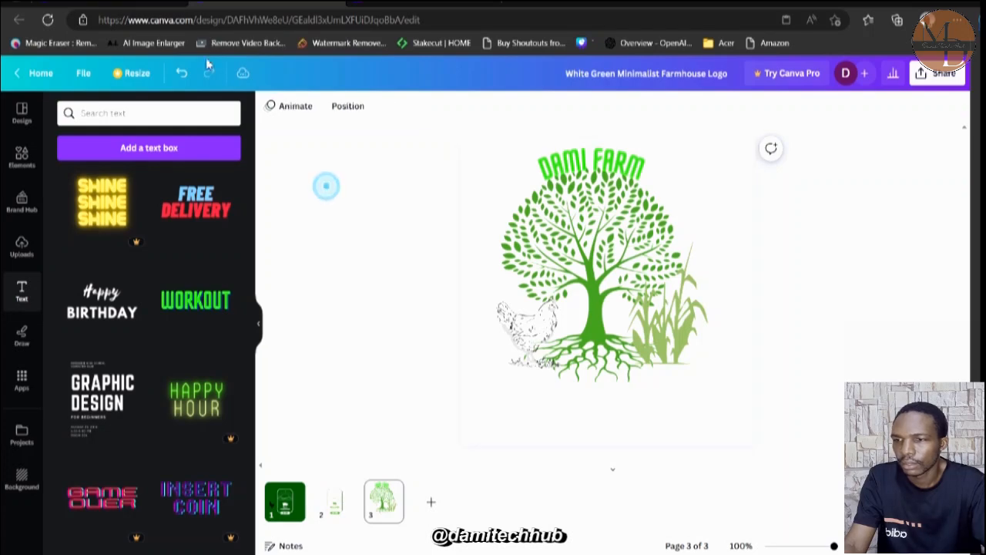
Switch to the Canva templates browser tab, close the farmhouse logo preview and clear the "farm logo" search.
{"action": "left_click", "coordinate": [72, 3]}
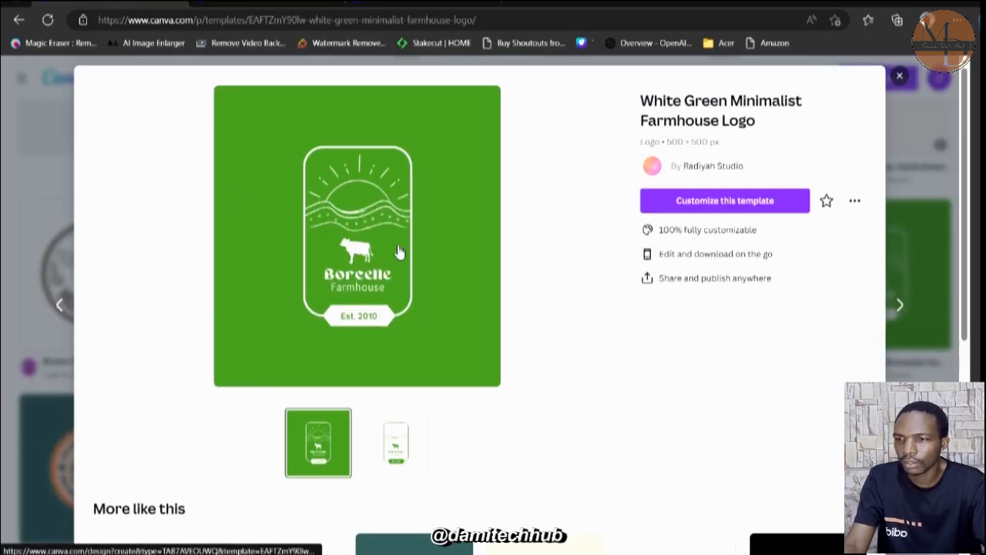
{"action": "key", "text": "Escape"}
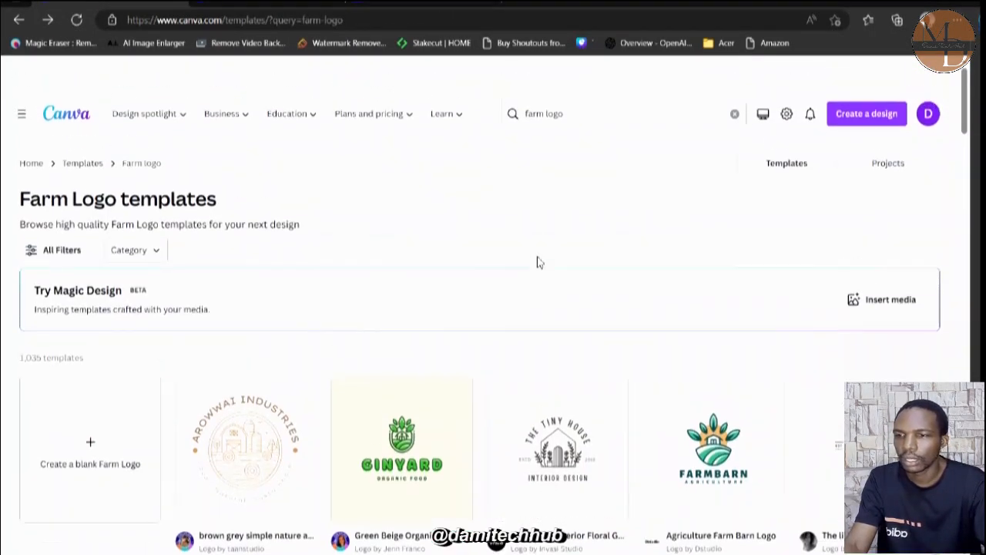
{"action": "double_click", "coordinate": [581, 79]}
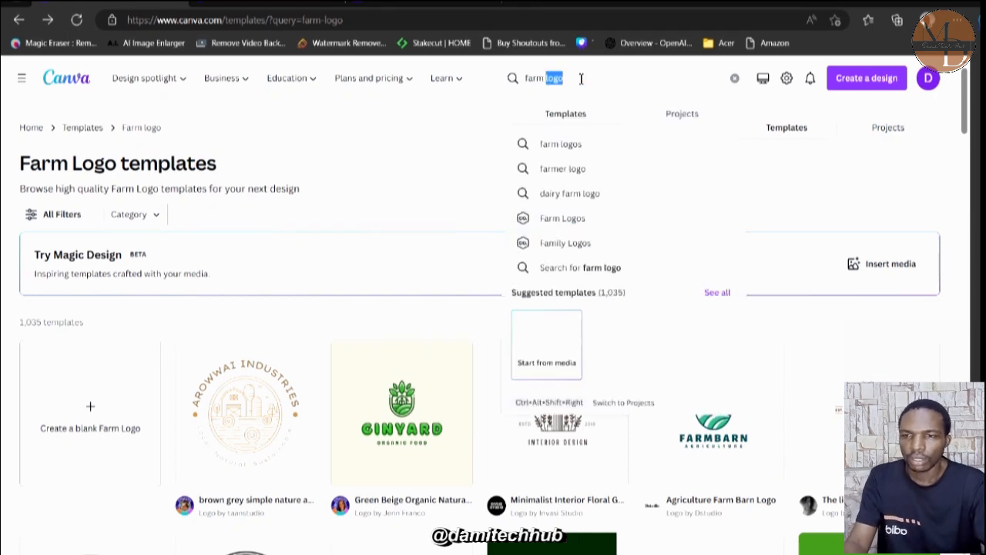
{"action": "key", "text": "BackSpace"}
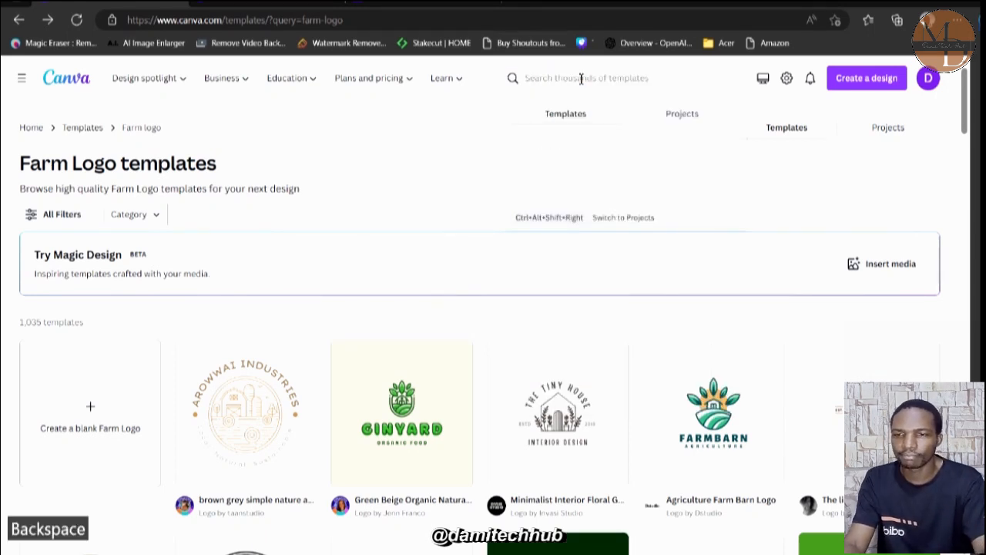
{"action": "type", "text": "greet"}
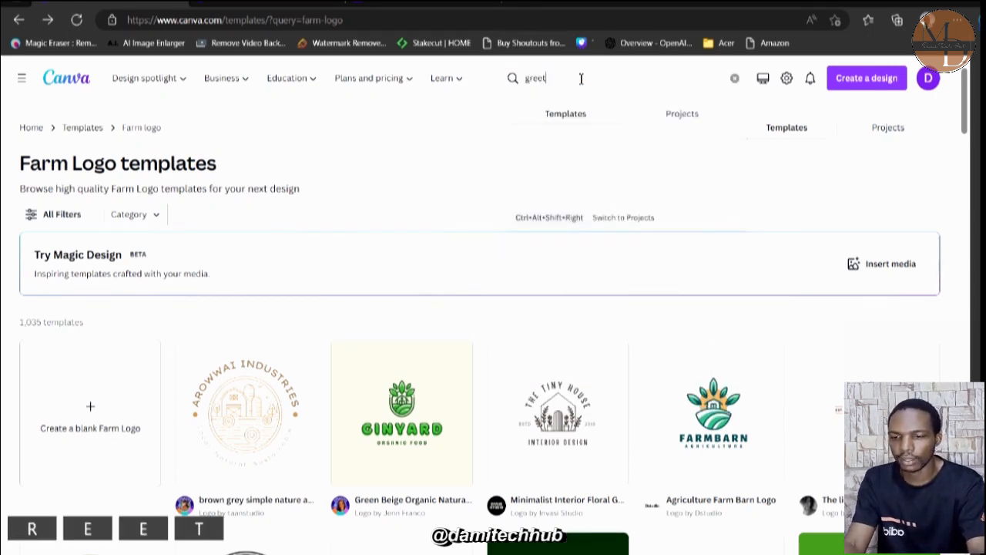
{"action": "type", "text": "ing"}
{"action": "key", "text": "BackSpace"}
{"action": "key", "text": "BackSpace"}
{"action": "key", "text": "BackSpace"}
{"action": "key", "text": "BackSpace"}
{"action": "key", "text": "BackSpace"}
{"action": "key", "text": "BackSpace"}
{"action": "key", "text": "BackSpace"}
{"action": "key", "text": "BackSpace"}
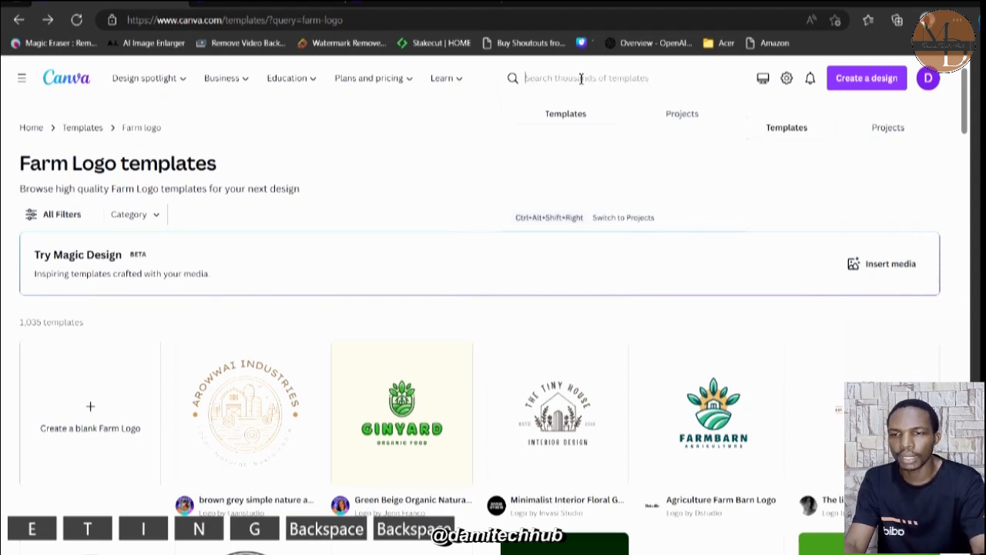
Search the templates for "birthday greeting" and browse the results.
{"action": "type", "text": "birt"}
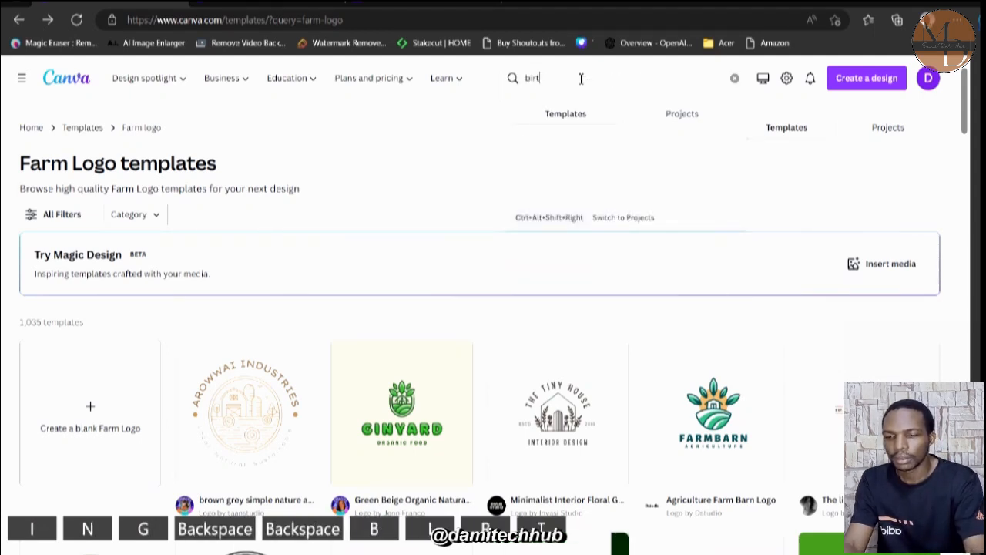
{"action": "type", "text": "hday "}
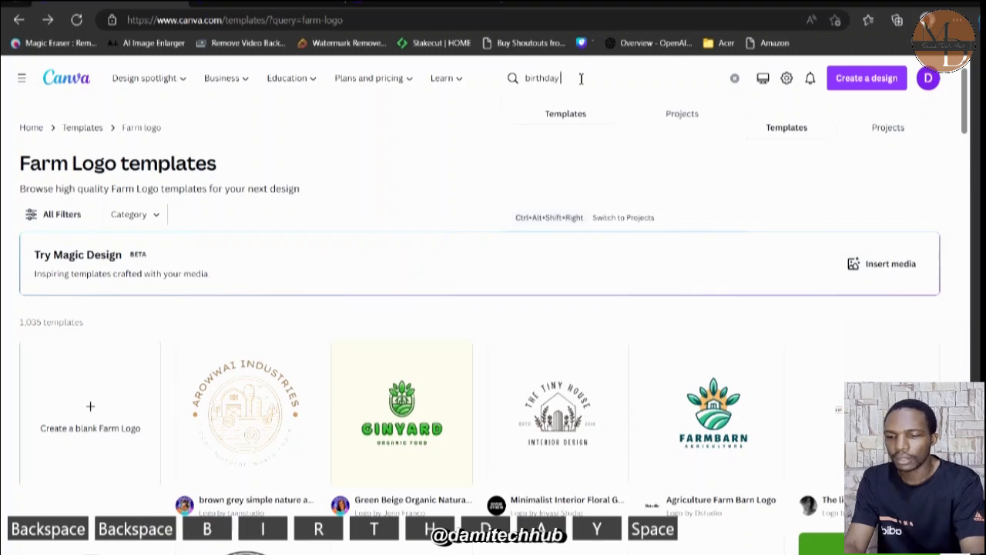
{"action": "type", "text": "greetin"}
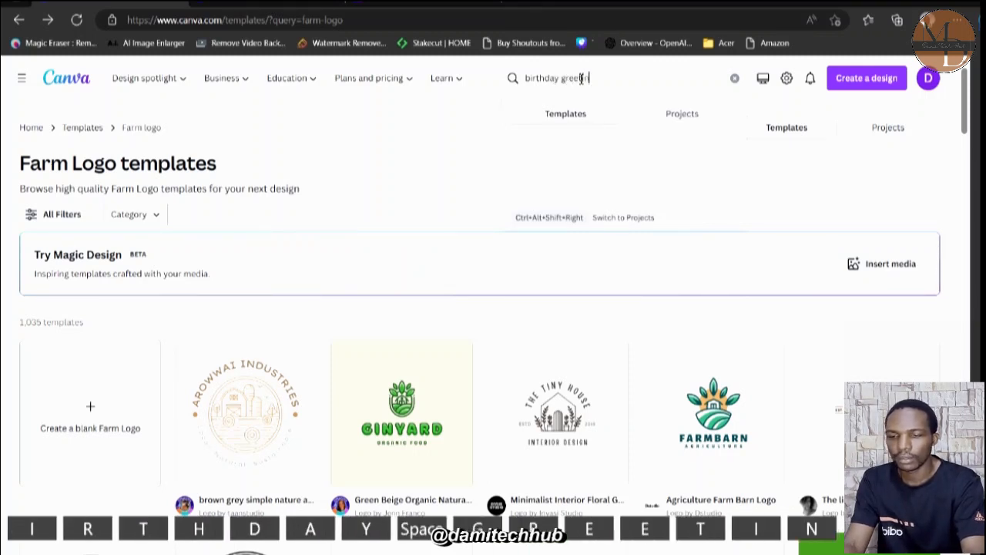
{"action": "type", "text": "g"}
{"action": "key", "text": "Return"}
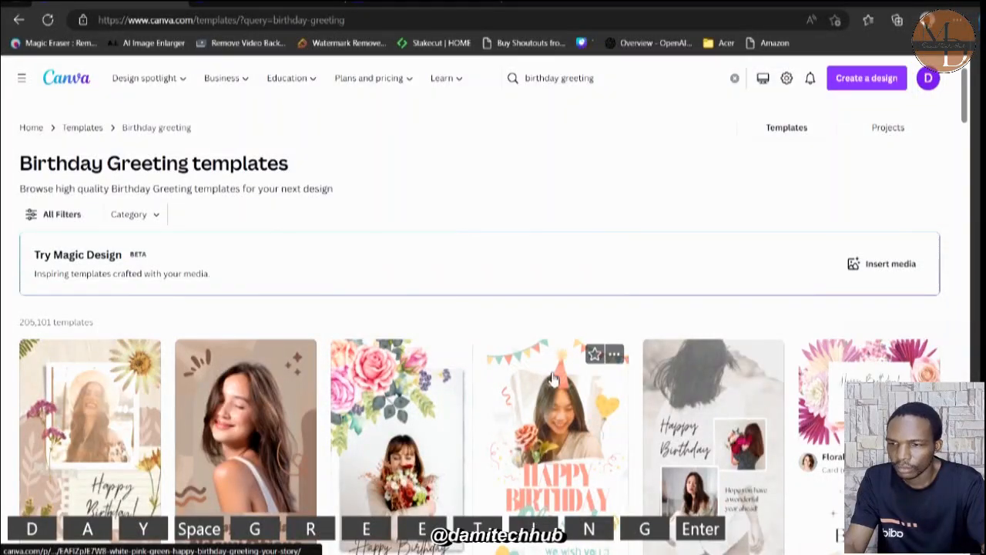
{"action": "scroll", "coordinate": [551, 378], "scroll_direction": "down", "scroll_amount": 5}
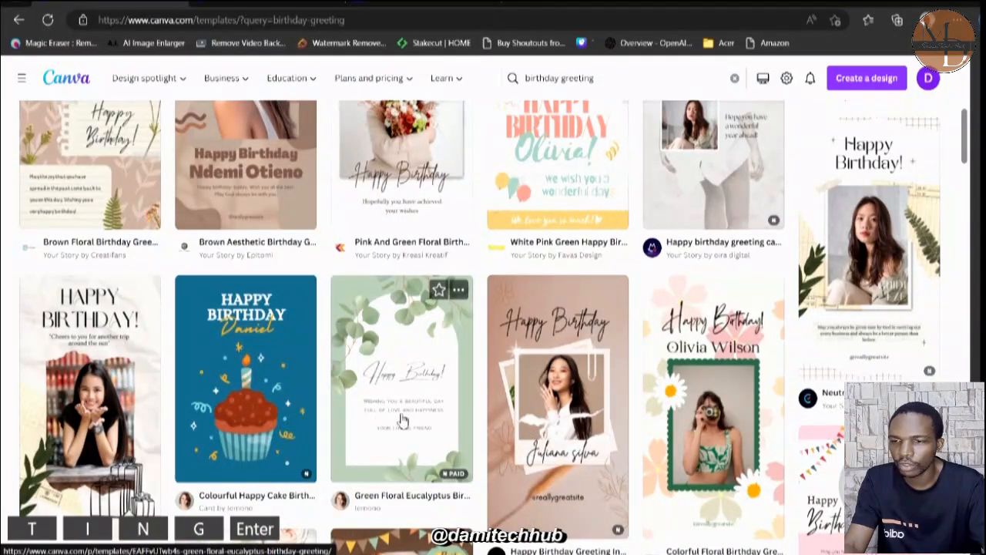
{"action": "scroll", "coordinate": [385, 406], "scroll_direction": "up", "scroll_amount": 4}
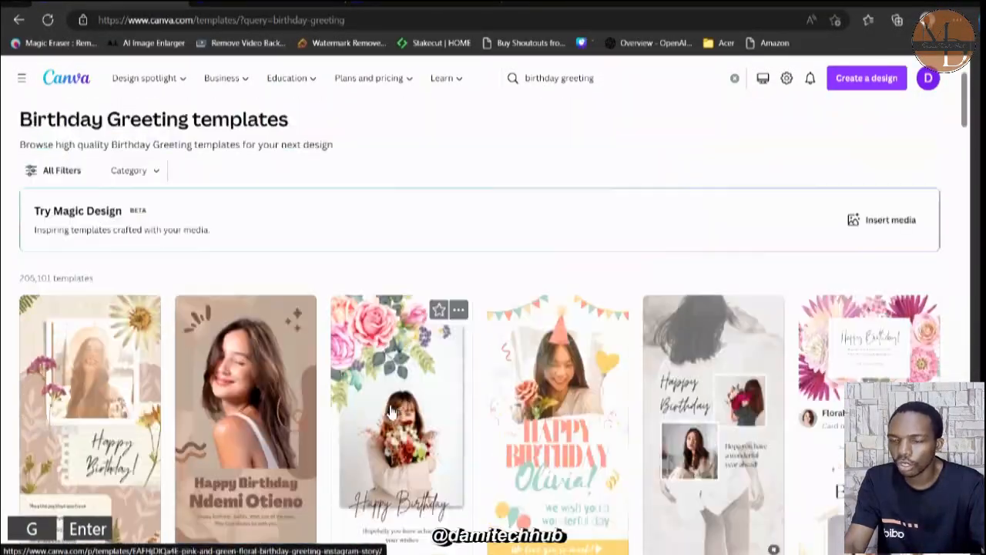
Search the templates for "youtube banner" and browse the banner designs.
{"action": "left_click", "coordinate": [604, 79]}
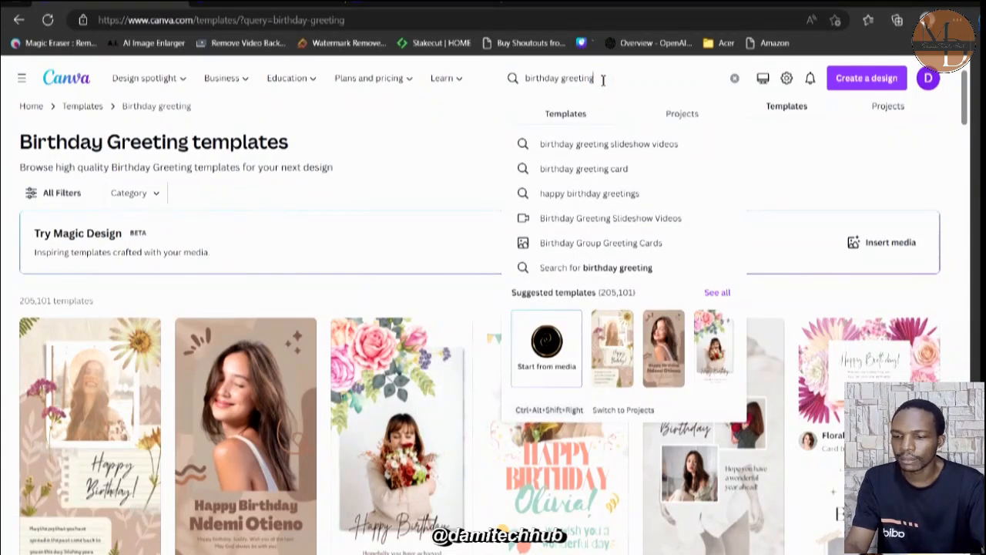
{"action": "key", "text": "BackSpace"}
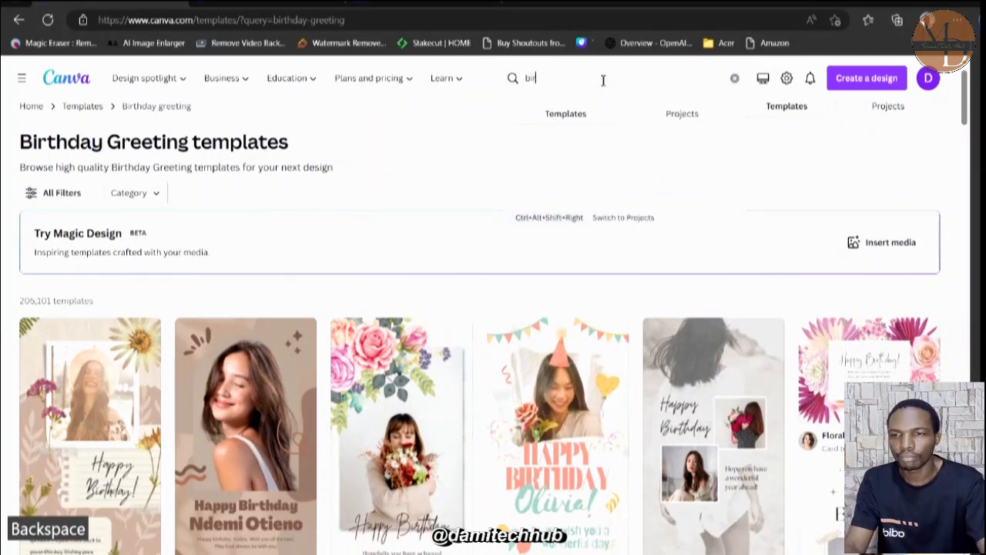
{"action": "key", "text": "BackSpace"}
{"action": "key", "text": "BackSpace"}
{"action": "type", "text": "yo"}
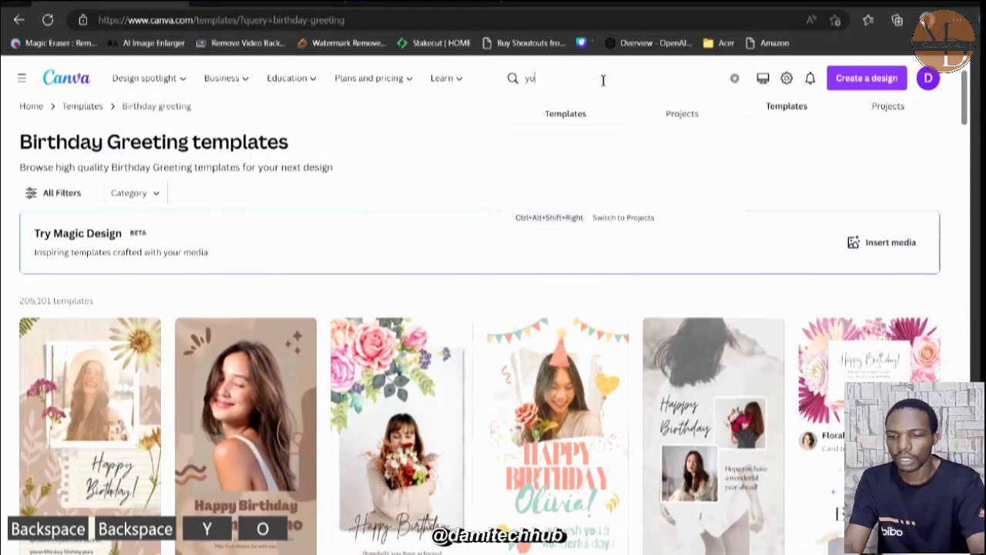
{"action": "type", "text": "utube "}
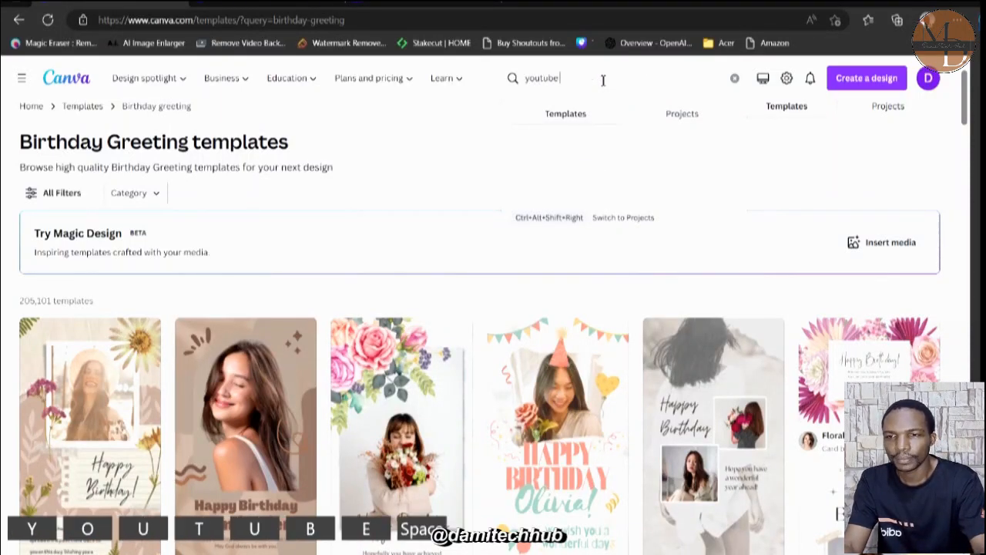
{"action": "type", "text": "banner"}
{"action": "key", "text": "Return"}
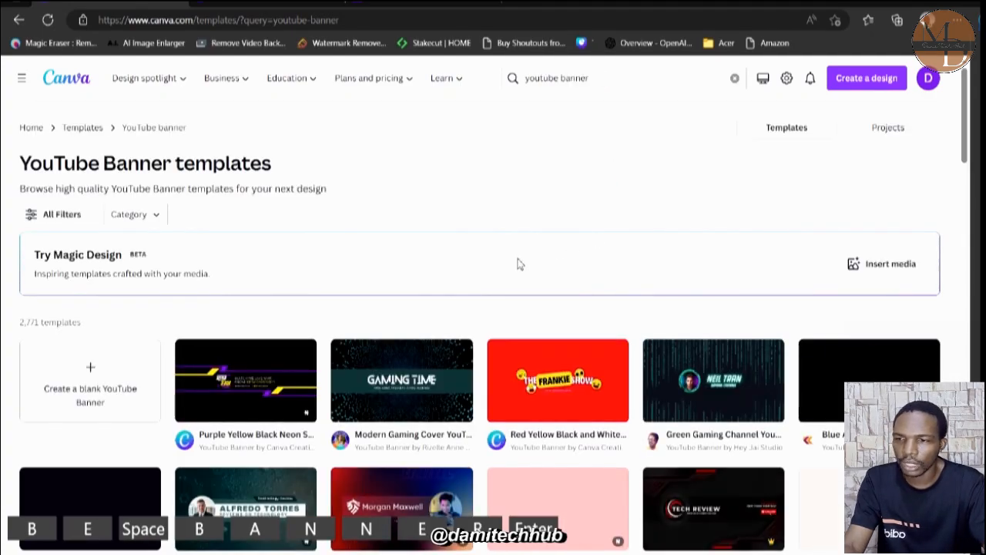
{"action": "scroll", "coordinate": [504, 396], "scroll_direction": "down", "scroll_amount": 6}
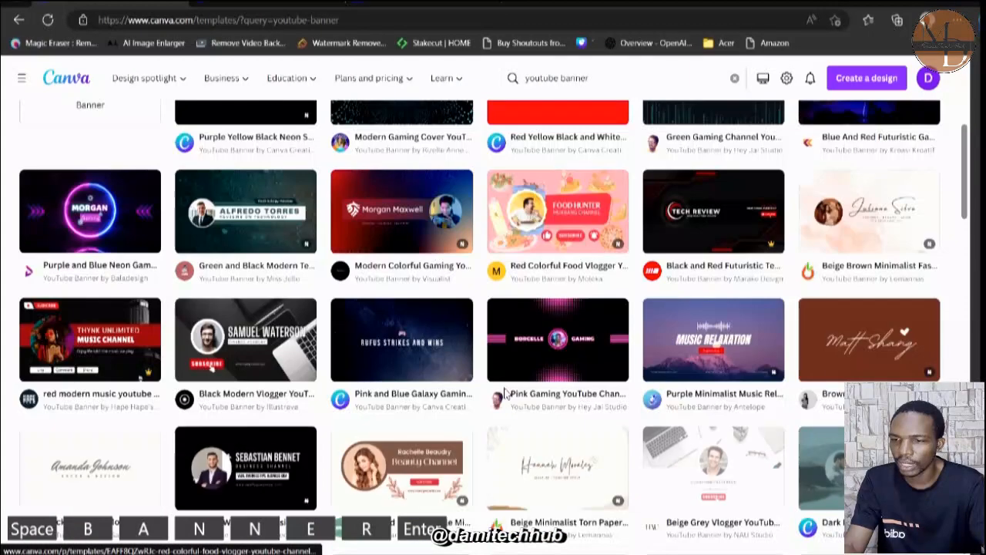
{"action": "scroll", "coordinate": [504, 396], "scroll_direction": "down", "scroll_amount": 3}
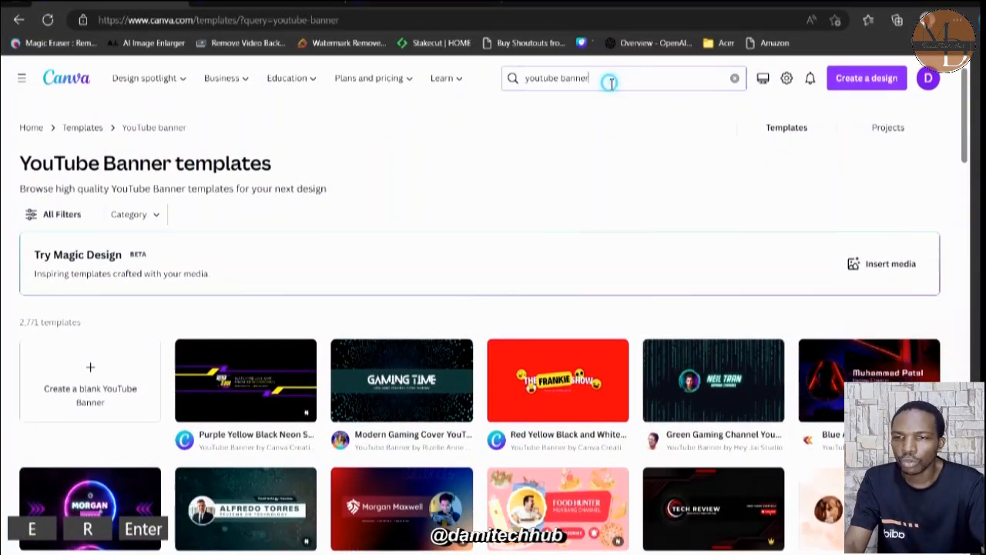
Search the templates for "Youtube thumnail" and browse the thumbnail designs.
{"action": "left_click", "coordinate": [610, 82]}
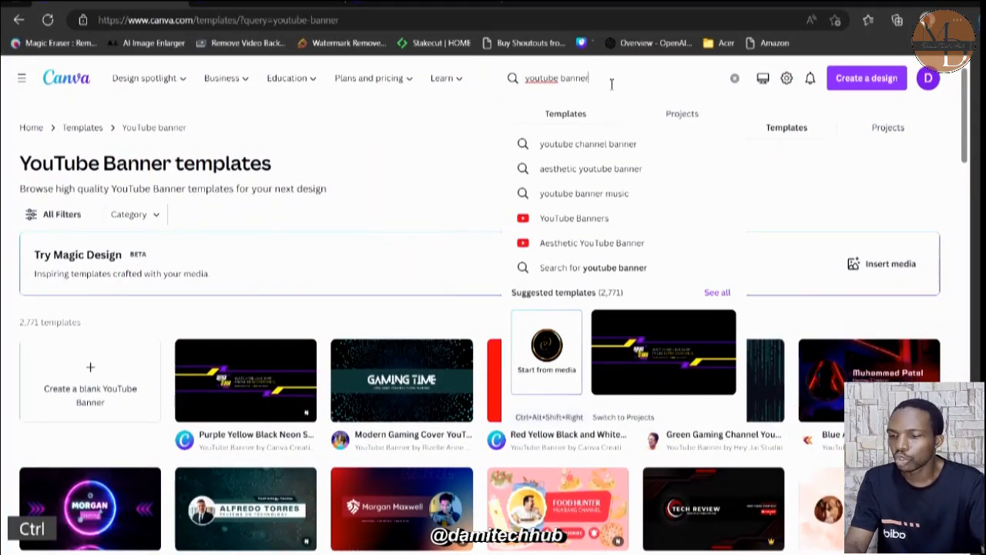
{"action": "key", "text": "ctrl+a"}
{"action": "type", "text": "Y"}
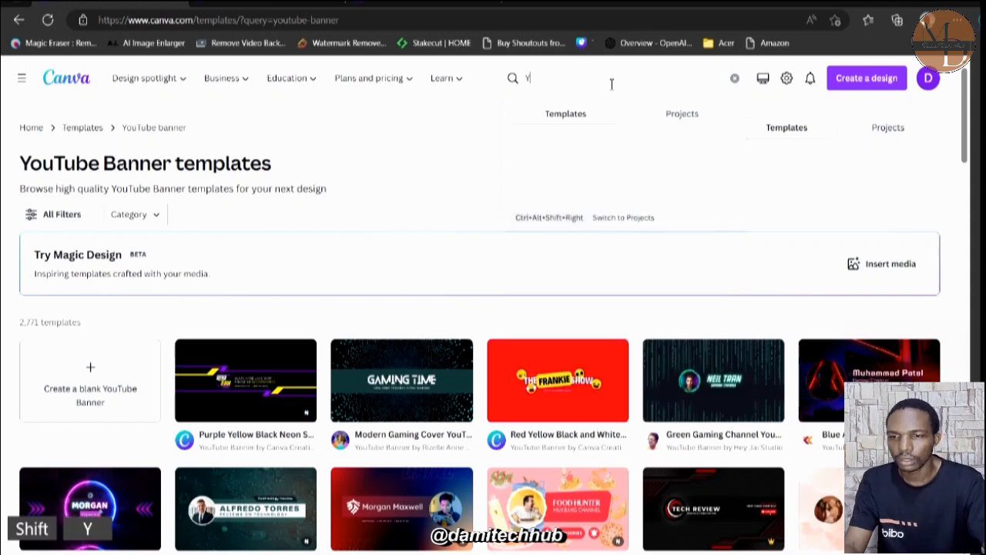
{"action": "type", "text": "outube "}
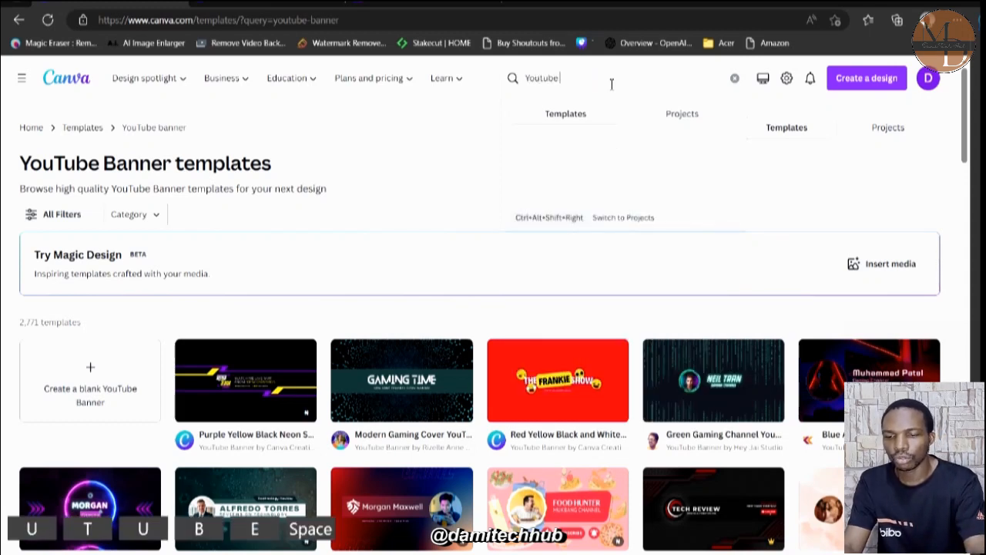
{"action": "type", "text": "thum"}
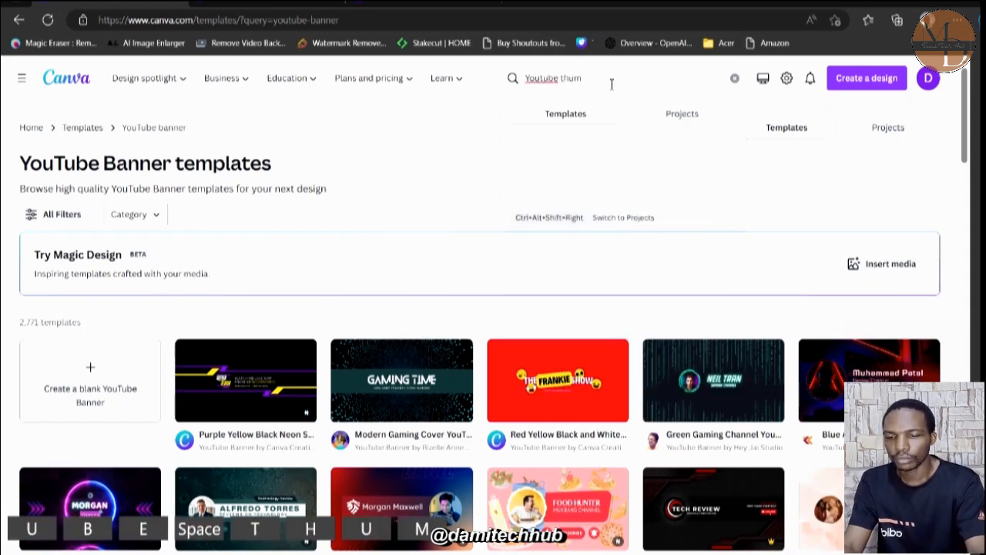
{"action": "type", "text": "nail"}
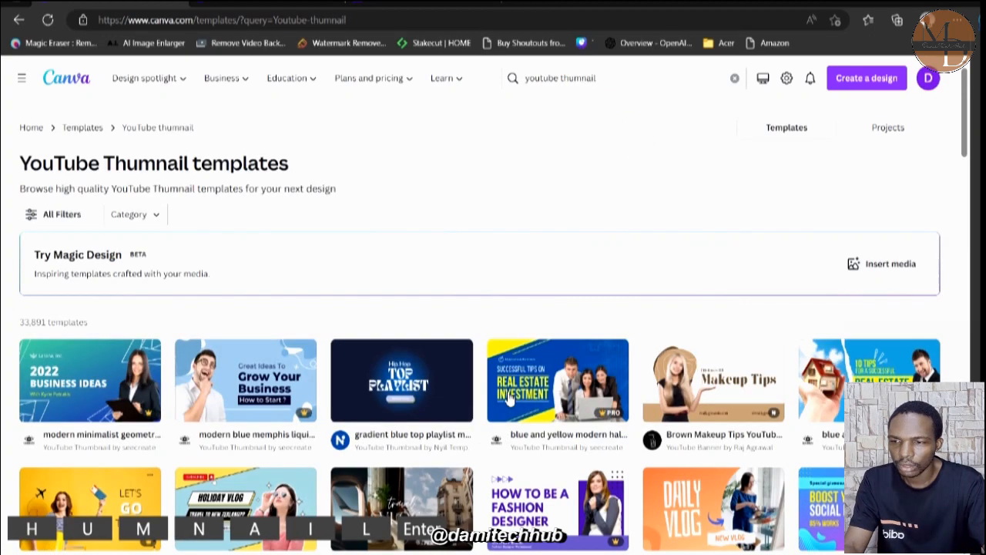
{"action": "scroll", "coordinate": [509, 394], "scroll_direction": "down", "scroll_amount": 2}
{"action": "scroll", "coordinate": [509, 394], "scroll_direction": "down", "scroll_amount": 3}
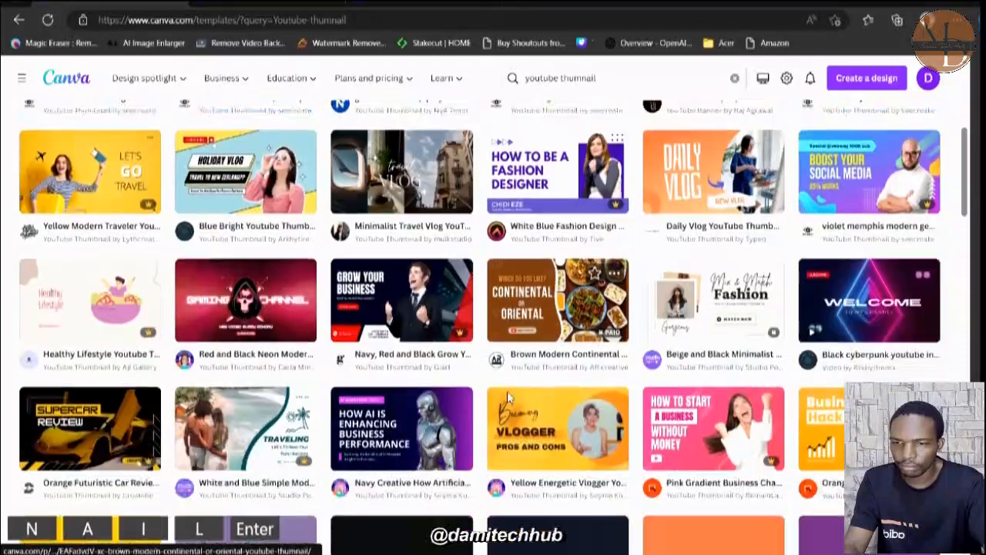
{"action": "scroll", "coordinate": [509, 398], "scroll_direction": "up", "scroll_amount": 3}
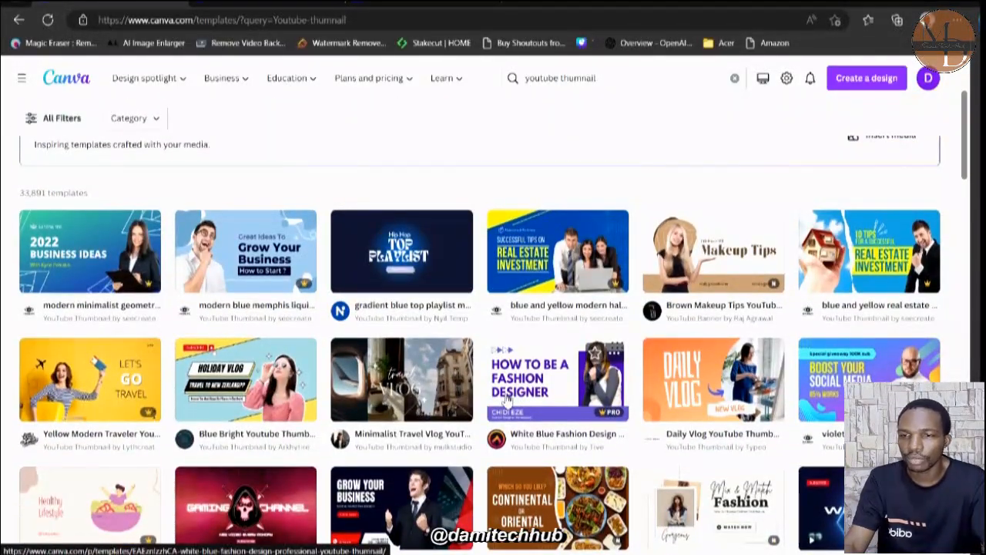
Replace the thumbnail search with a template search for "flyer".
{"action": "double_click", "coordinate": [608, 73]}
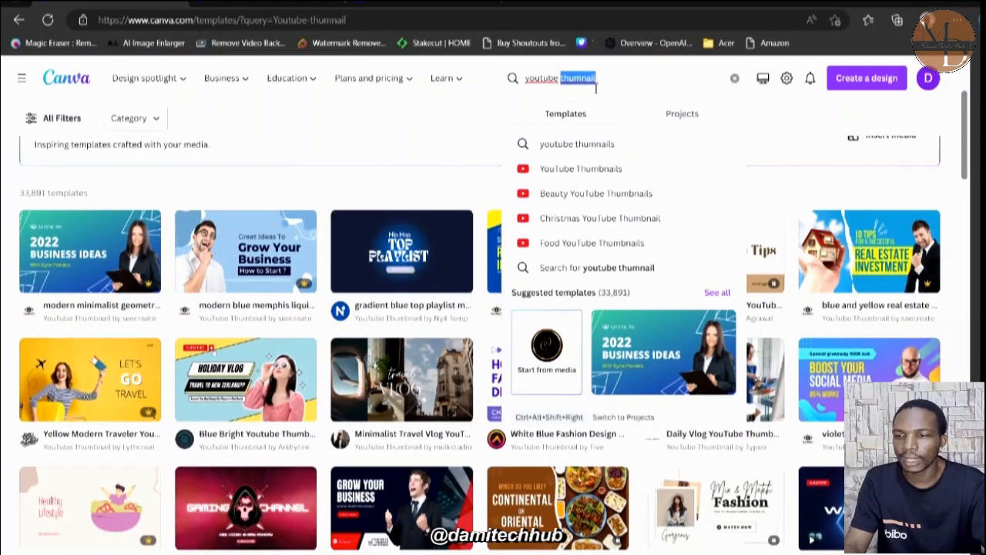
{"action": "key", "text": "BackSpace"}
{"action": "key", "text": "BackSpace"}
{"action": "key", "text": "BackSpace"}
{"action": "key", "text": "BackSpace"}
{"action": "key", "text": "BackSpace"}
{"action": "key", "text": "BackSpace"}
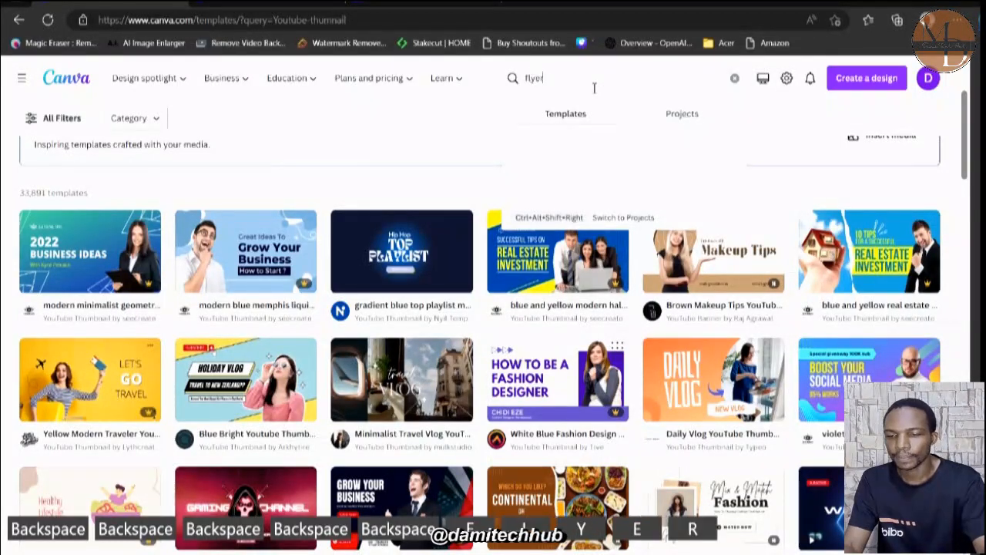
{"action": "key", "text": "Return"}
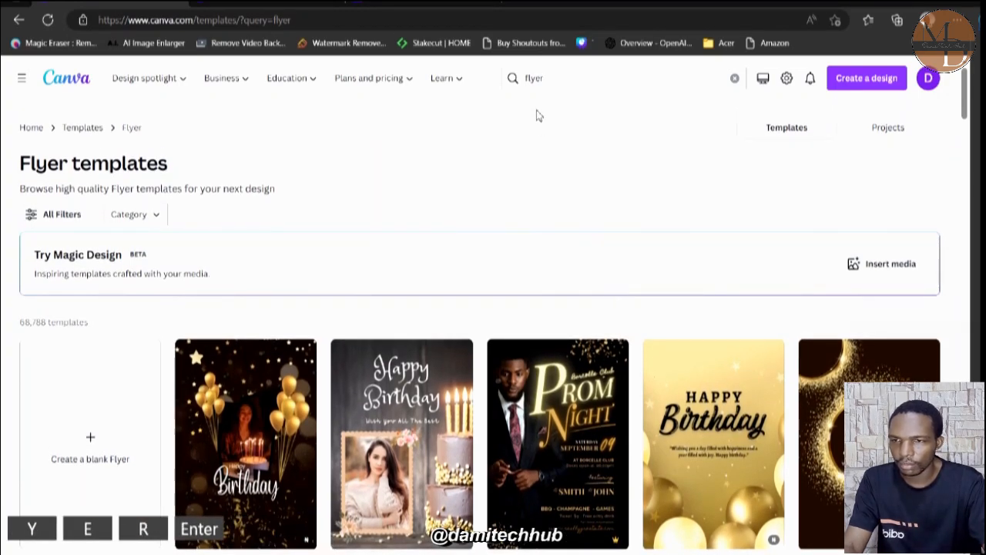
Browse the flyer templates to examine the range of designs, and return to the start of the results.
{"action": "scroll", "coordinate": [566, 249], "scroll_direction": "down", "scroll_amount": 4}
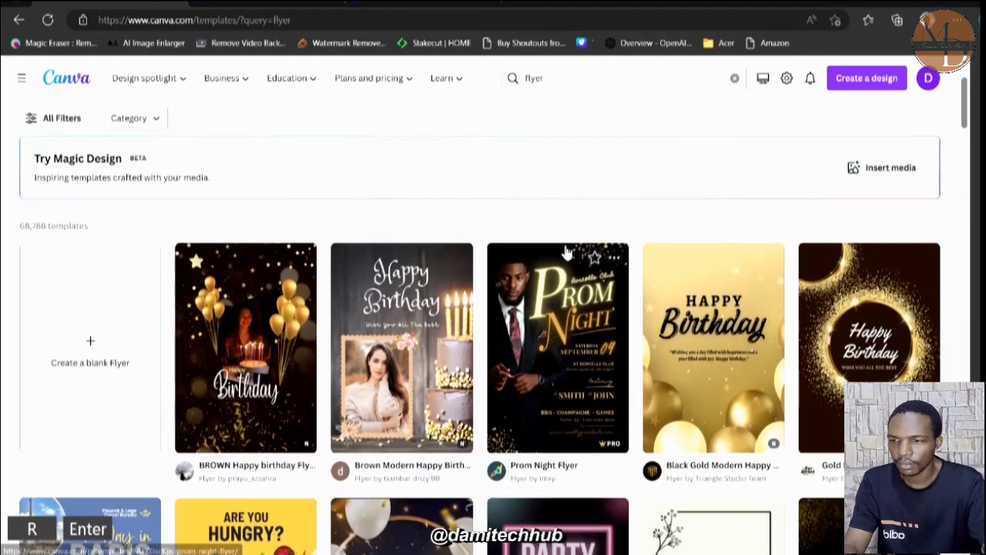
{"action": "scroll", "coordinate": [565, 250], "scroll_direction": "up", "scroll_amount": 4}
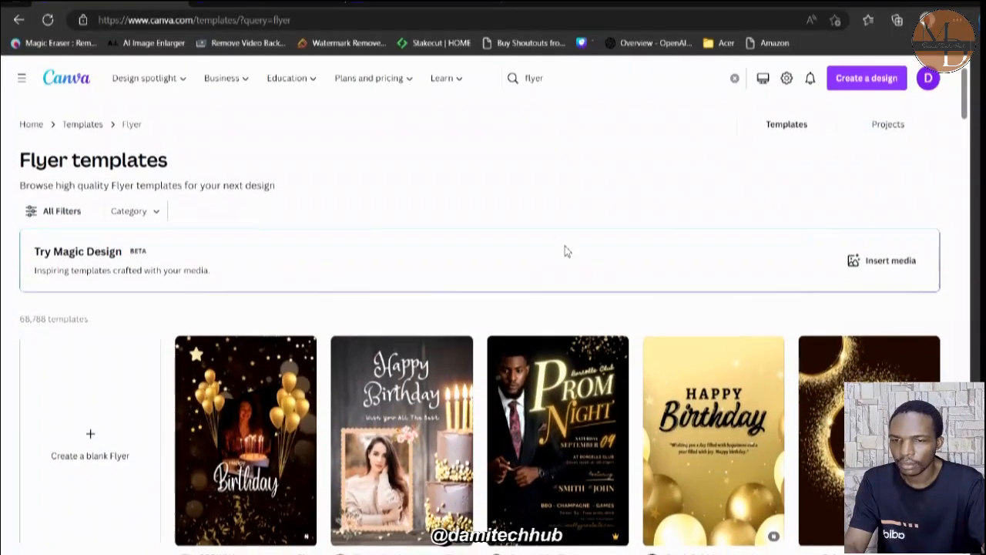
{"action": "scroll", "coordinate": [566, 251], "scroll_direction": "down", "scroll_amount": 1}
{"action": "scroll", "coordinate": [565, 251], "scroll_direction": "down", "scroll_amount": 7}
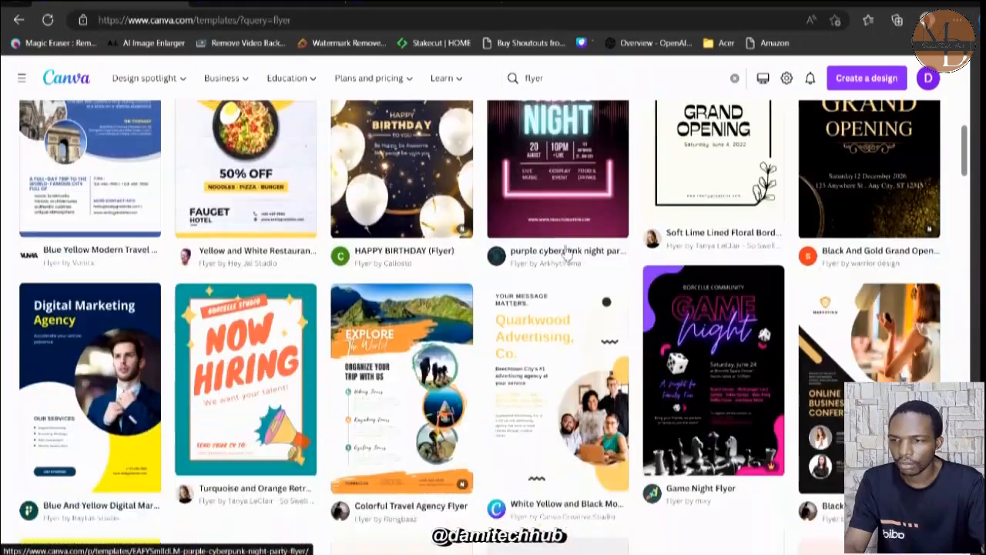
{"action": "scroll", "coordinate": [566, 251], "scroll_direction": "down", "scroll_amount": 6}
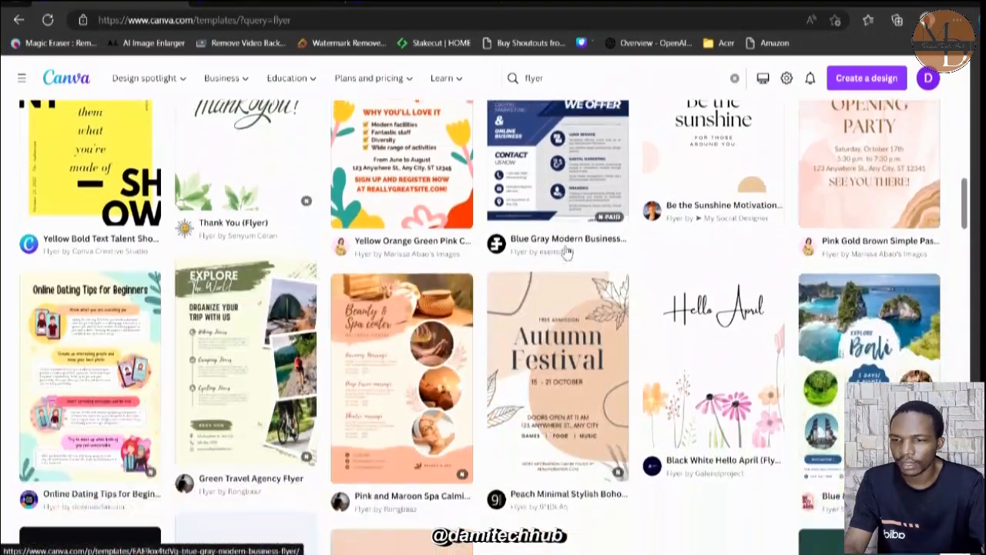
{"action": "scroll", "coordinate": [567, 252], "scroll_direction": "down", "scroll_amount": 2}
{"action": "scroll", "coordinate": [567, 252], "scroll_direction": "down", "scroll_amount": 6}
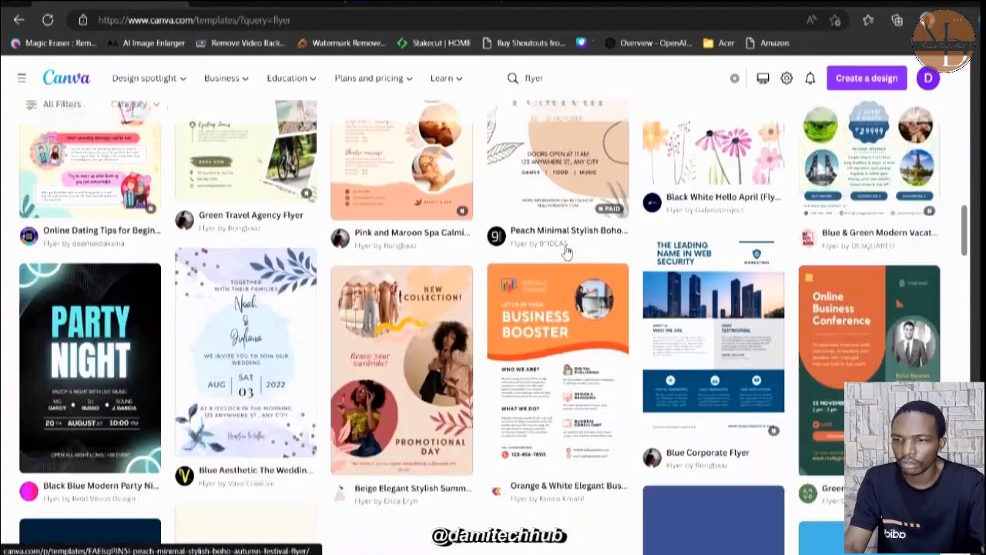
{"action": "scroll", "coordinate": [567, 252], "scroll_direction": "up", "scroll_amount": 14}
{"action": "scroll", "coordinate": [565, 251], "scroll_direction": "up", "scroll_amount": 1}
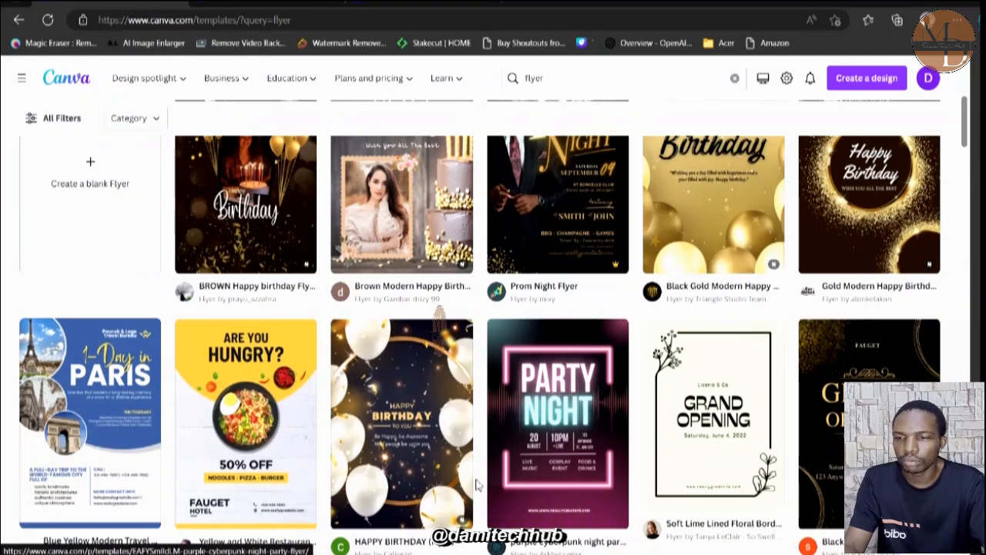
{"action": "scroll", "coordinate": [504, 212], "scroll_direction": "up", "scroll_amount": 3}
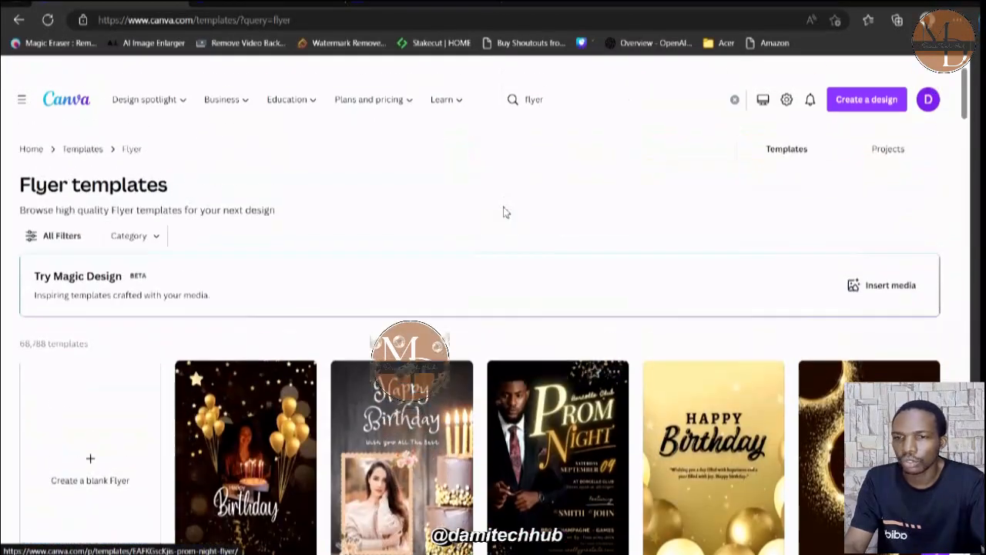
{"action": "scroll", "coordinate": [504, 212], "scroll_direction": "up", "scroll_amount": 1}
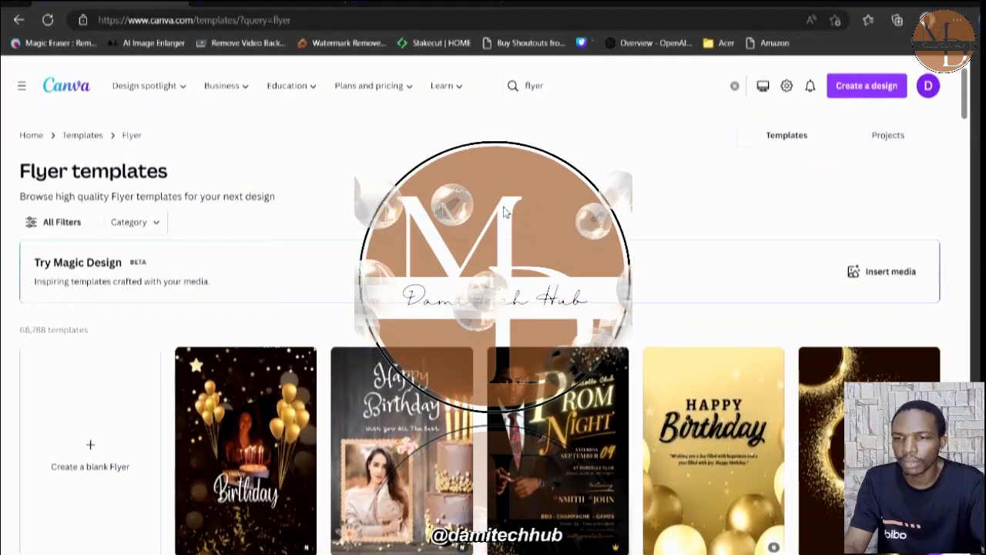